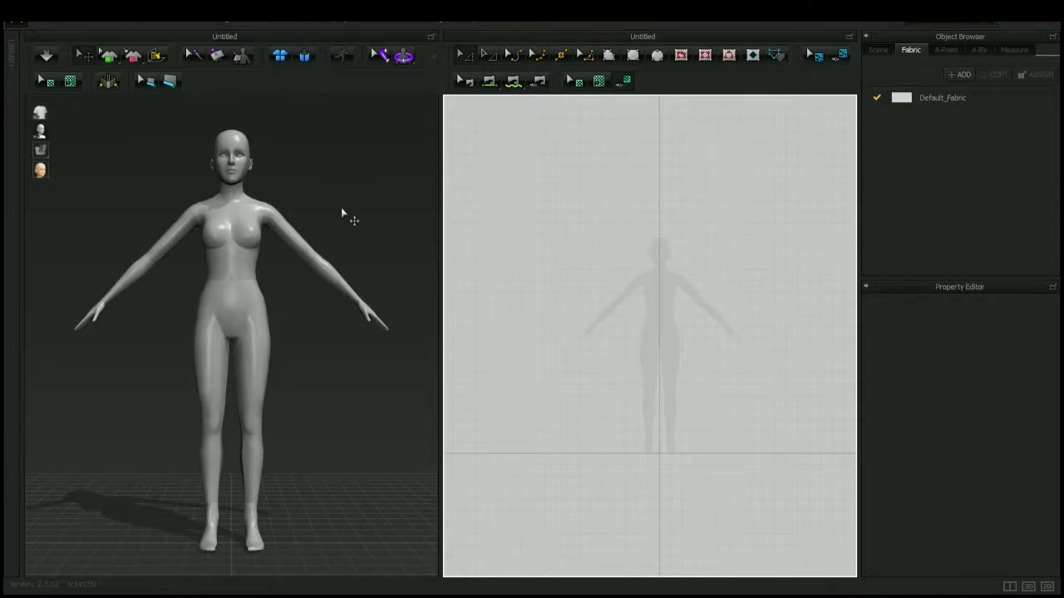
Examine the avatar from different angles and distances in the 3D view
click(342, 212)
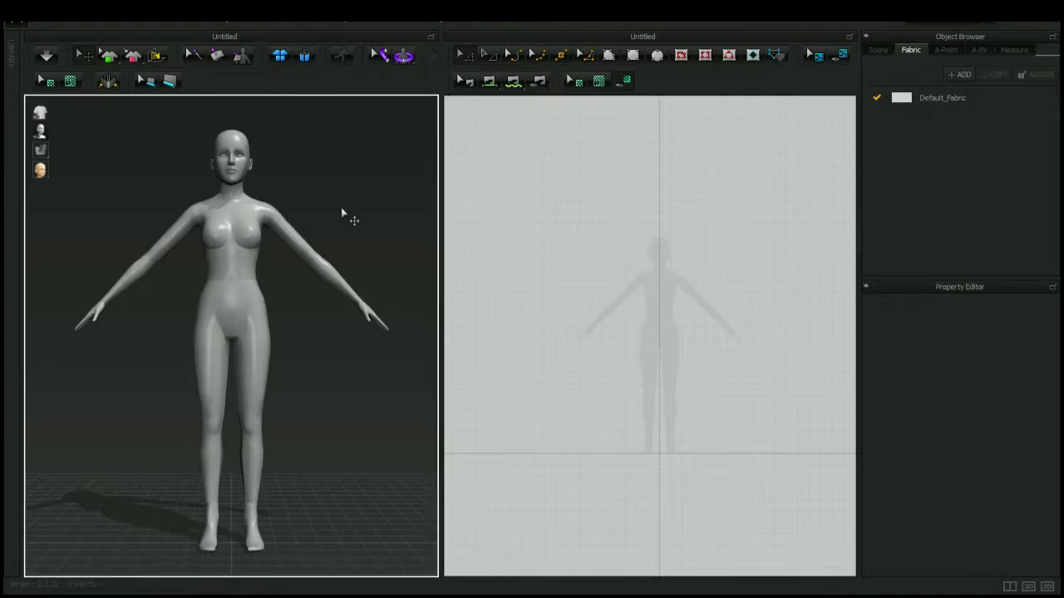
right_click(374, 479)
right_drag(373, 437, 275, 379)
right_drag(328, 426, 381, 451)
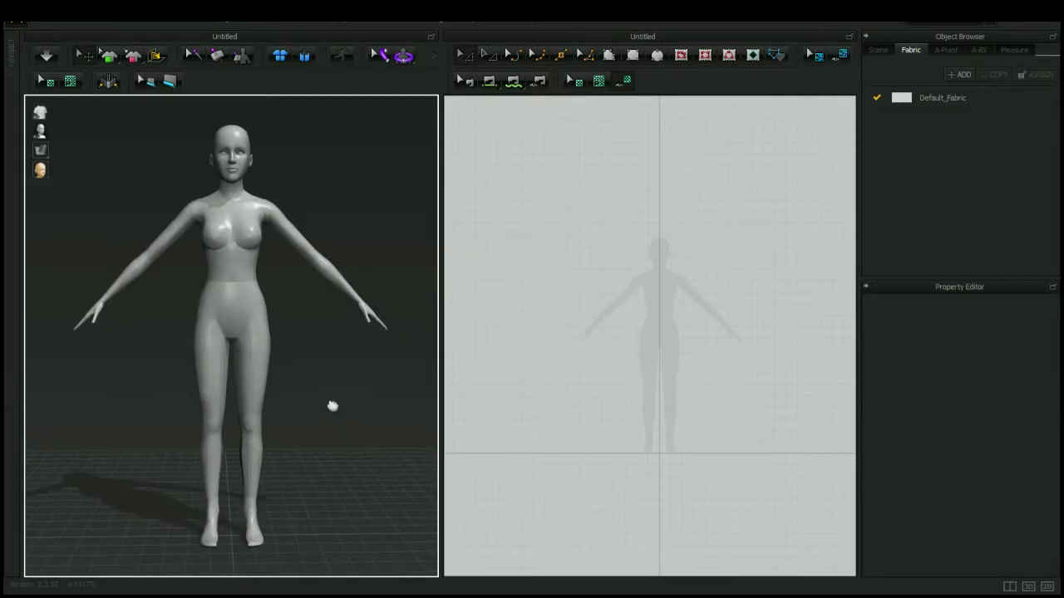
middle_drag(332, 406, 293, 291)
click(286, 333)
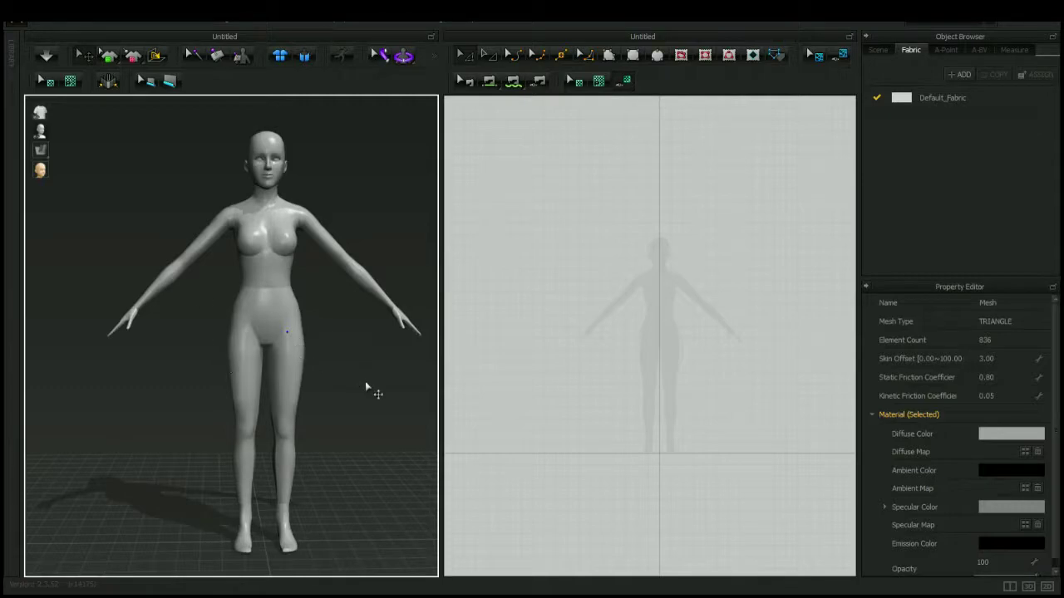
right_drag(372, 393, 363, 392)
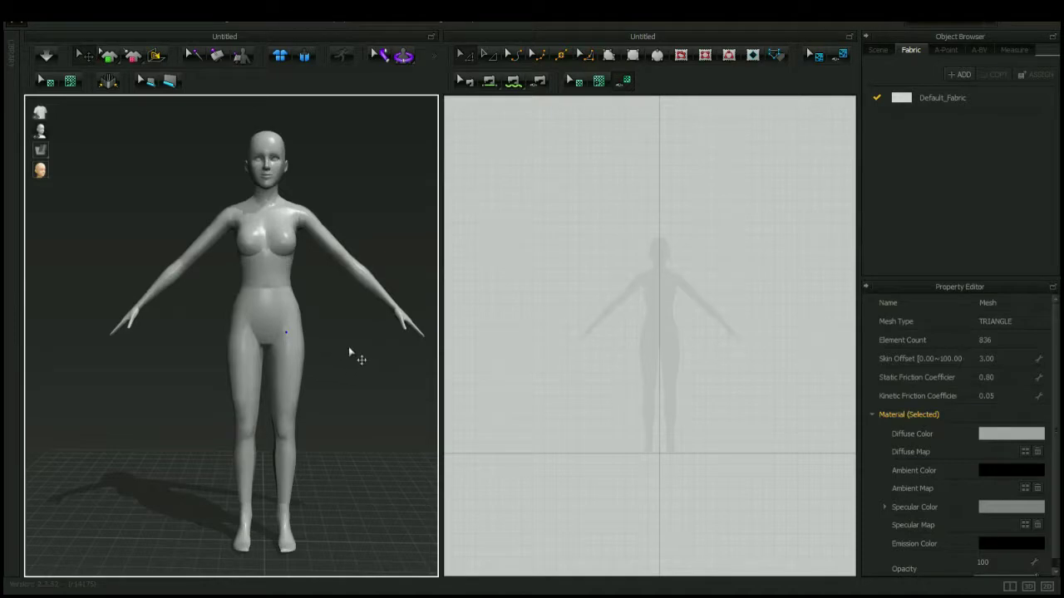
right_drag(357, 349, 332, 360)
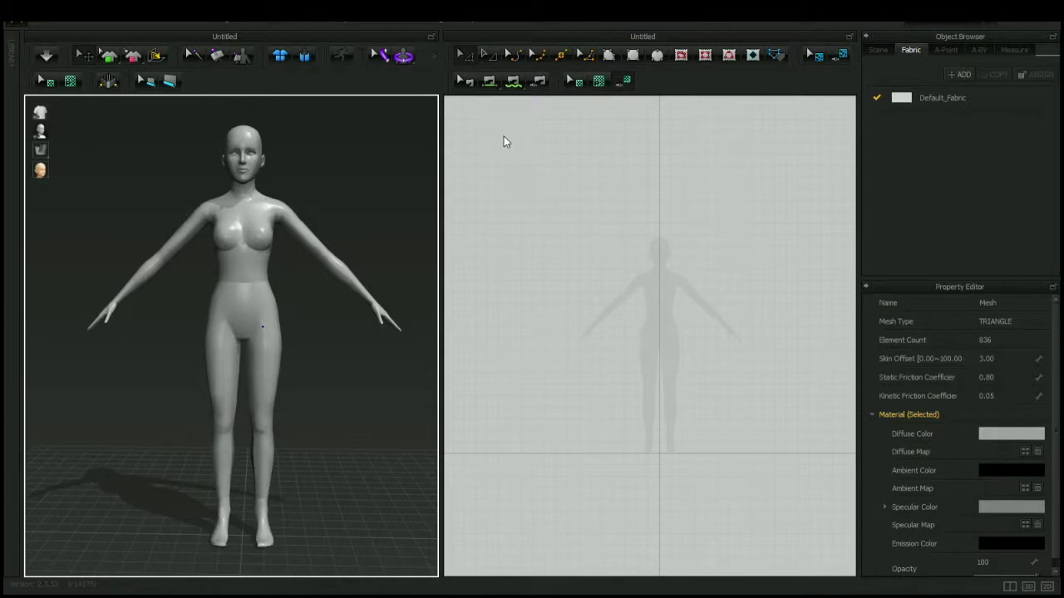
click(587, 175)
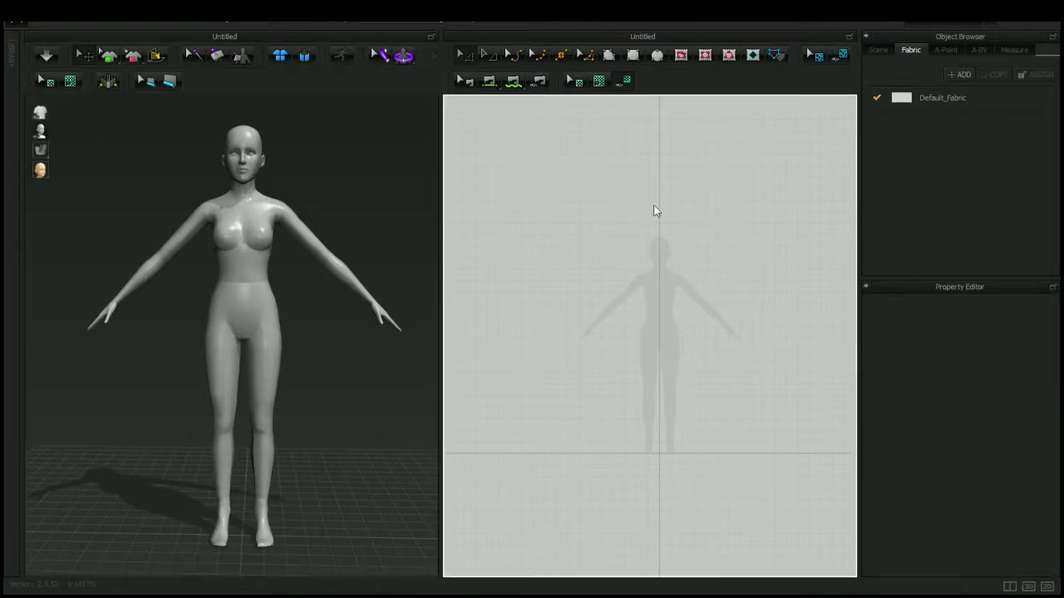
click(634, 57)
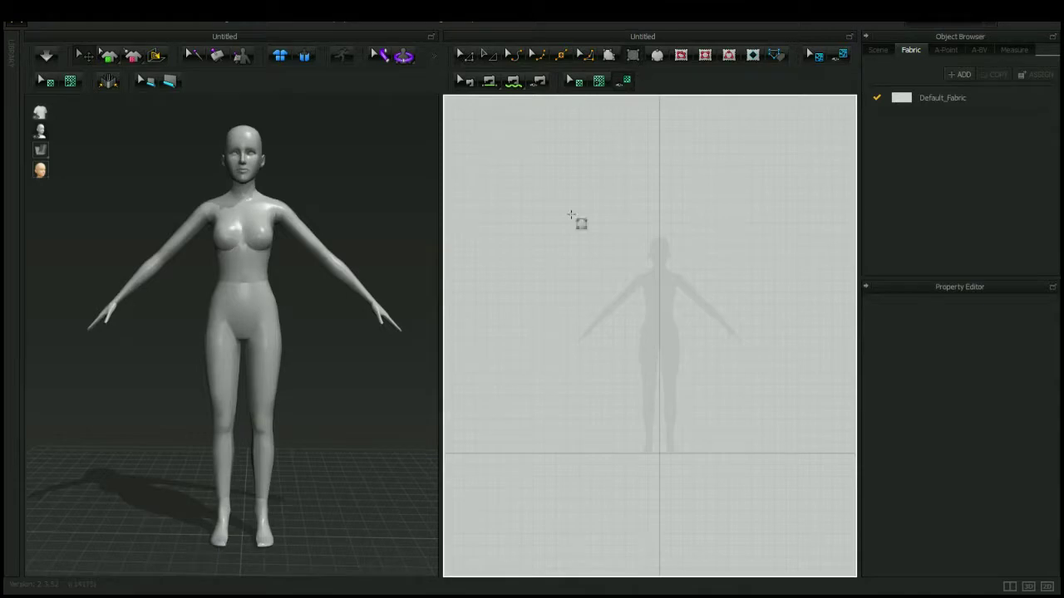
drag(507, 175, 744, 397)
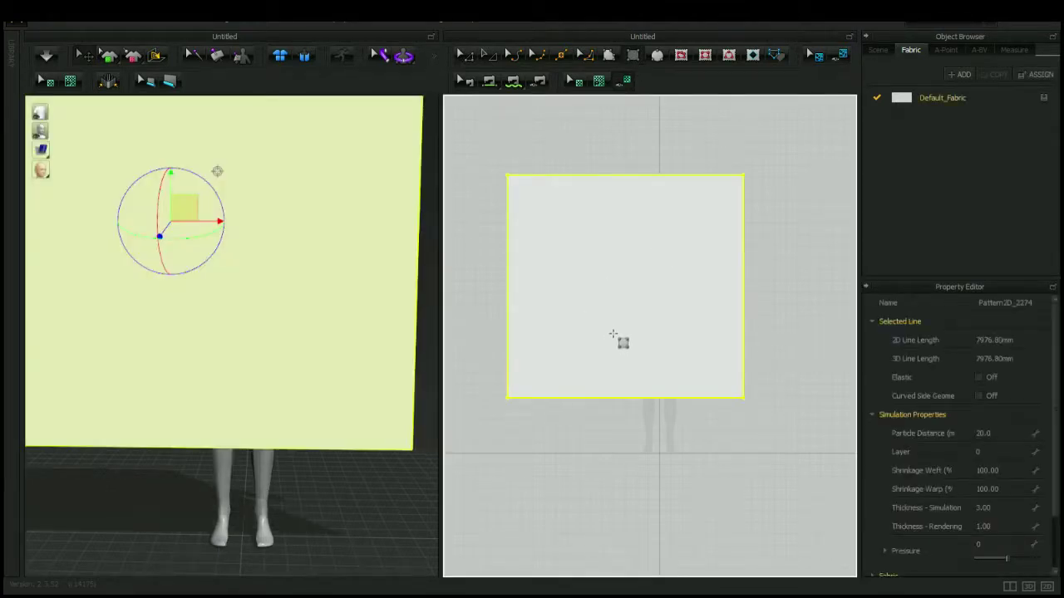
key(ctrl+z)
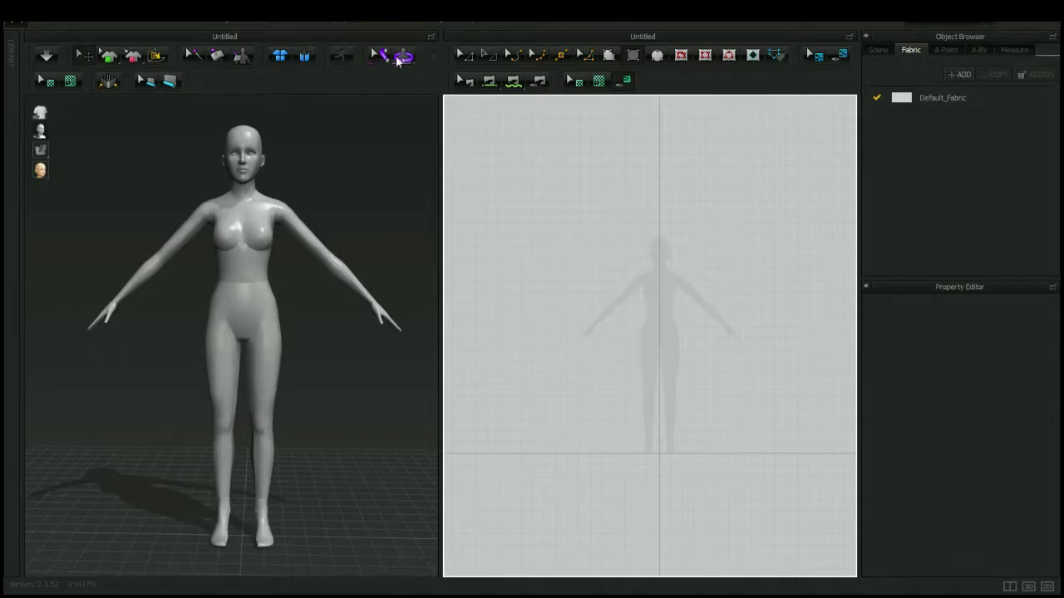
click(435, 59)
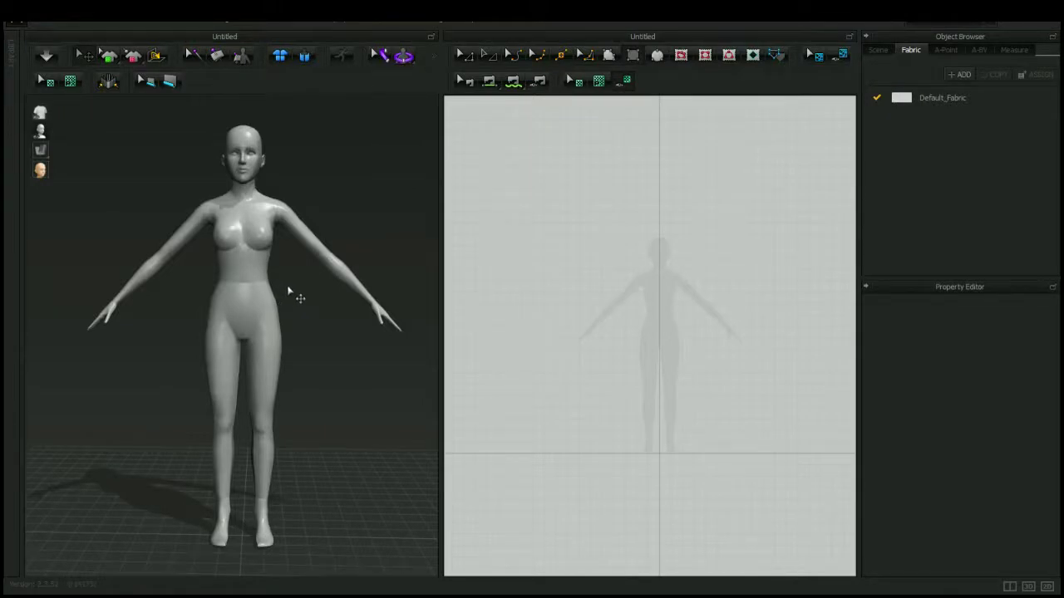
Create a rectangle pattern 640.75 mm wide and 380 mm high over the avatar silhouette
click(627, 82)
click(630, 57)
click(663, 323)
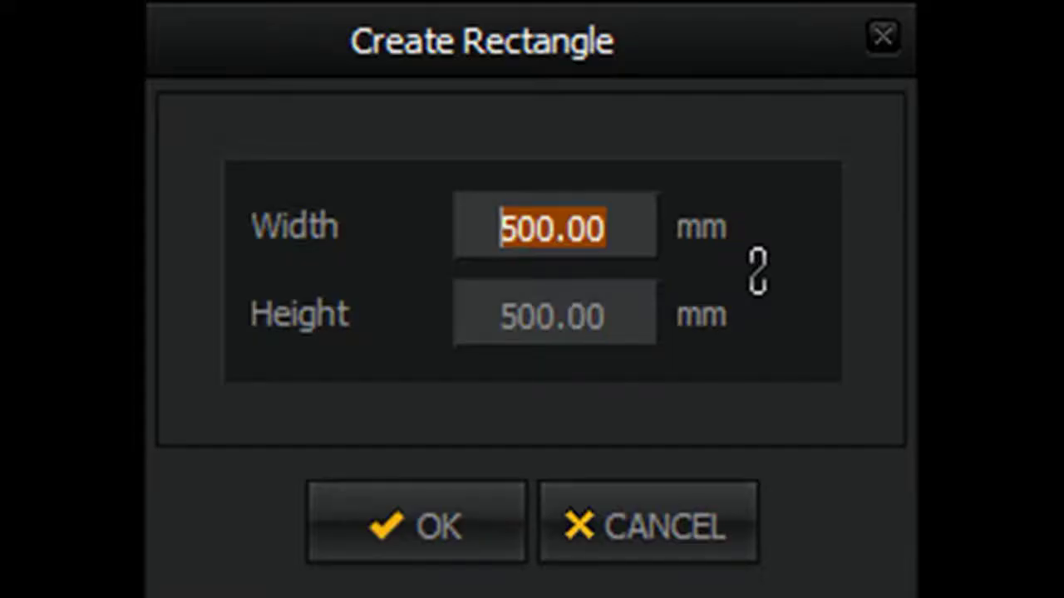
key(Return)
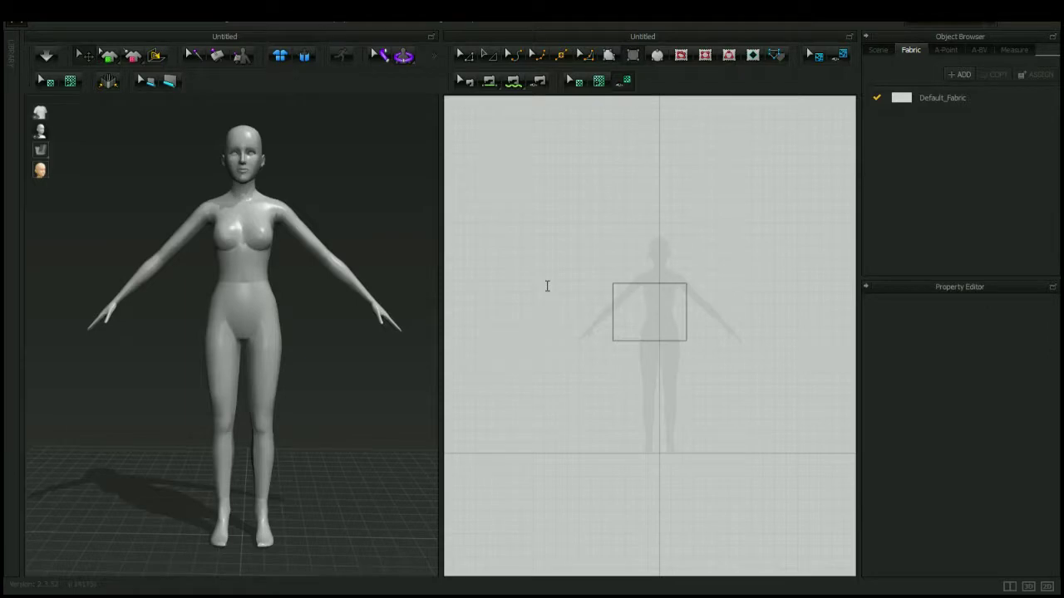
text(360)
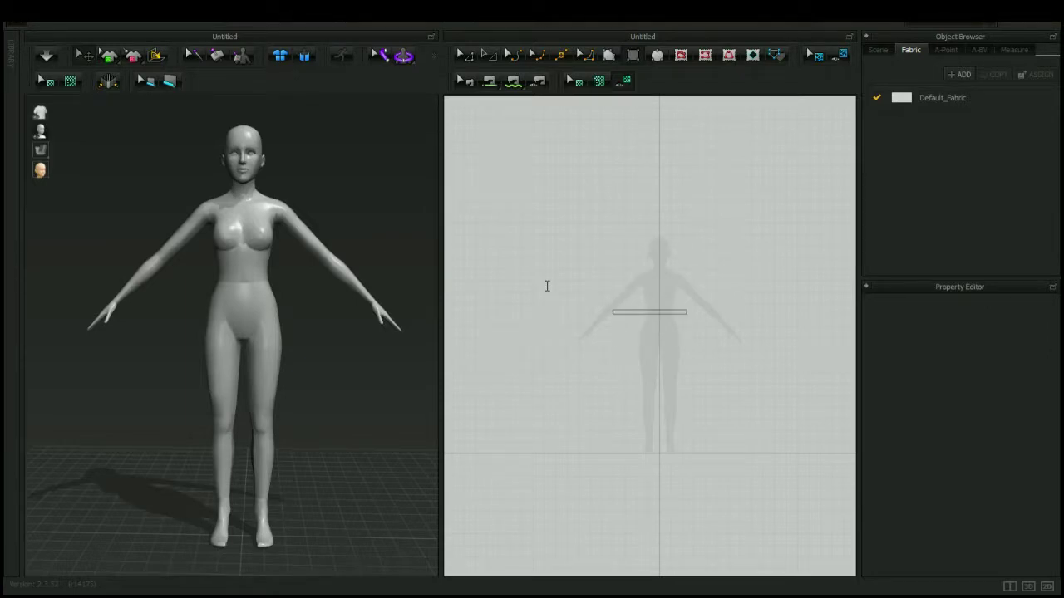
key(Return)
scroll(637, 333, down, 3)
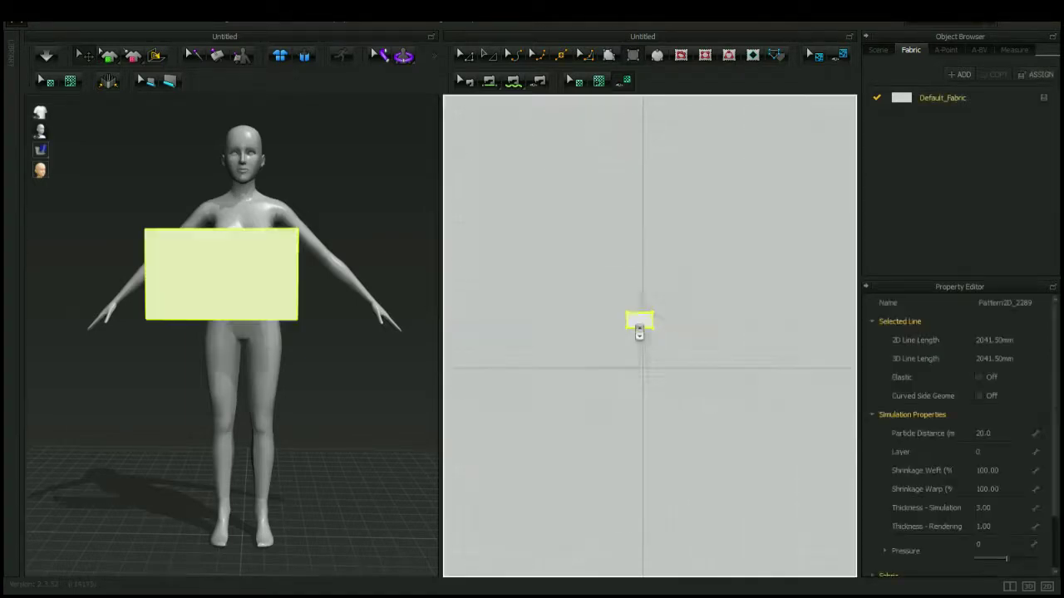
scroll(644, 311, up, 6)
Move the rectangle pattern down over the thighs of the avatar silhouette and deselect it
click(463, 53)
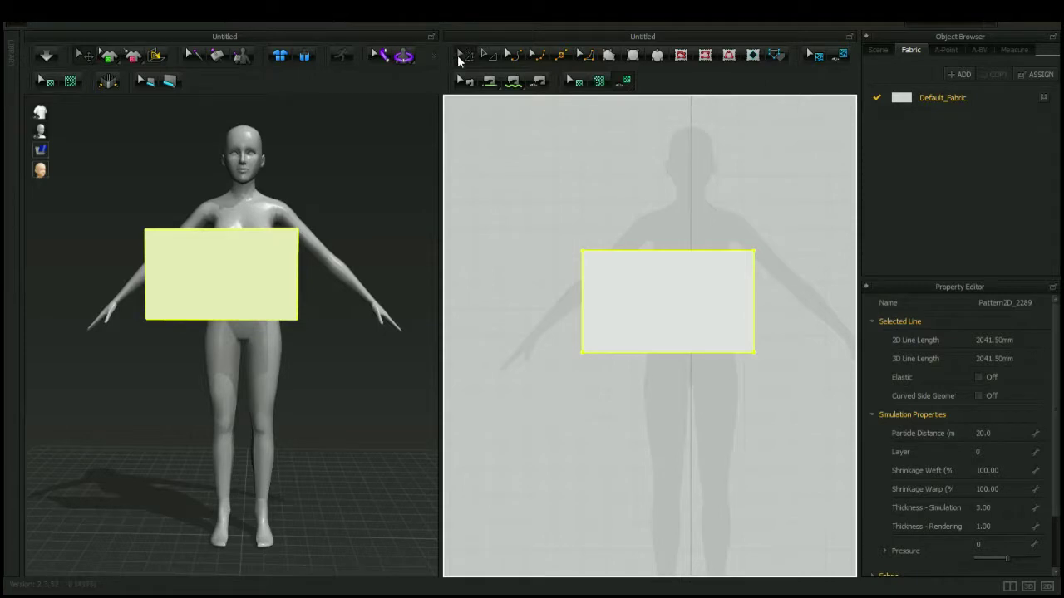
key(ctrl+v)
click(704, 442)
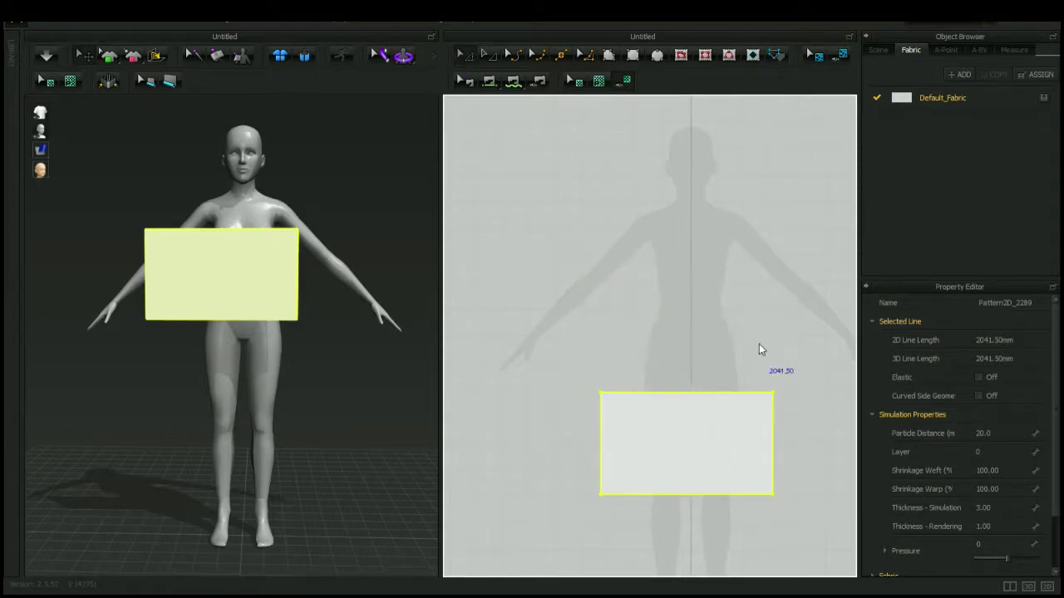
click(769, 319)
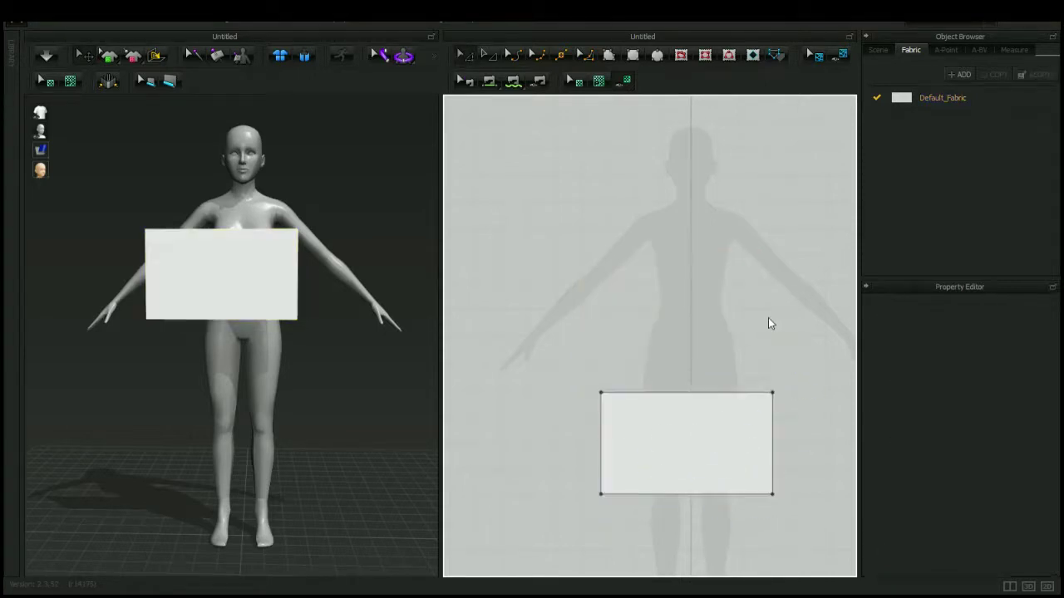
Create a second, thin rectangle pattern 640.75 mm wide and 20 mm high above the large one
click(632, 56)
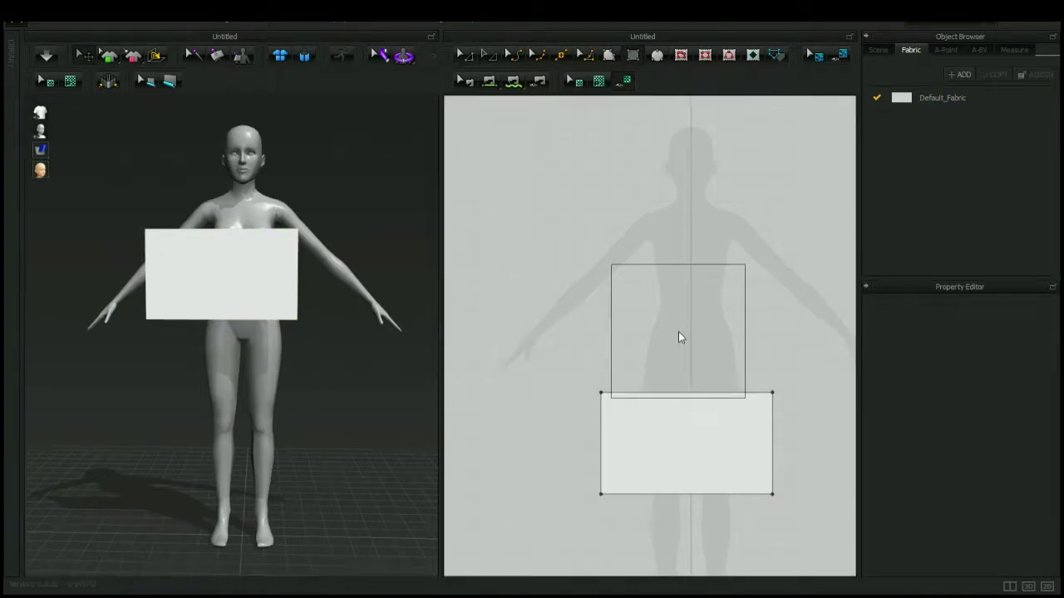
click(678, 332)
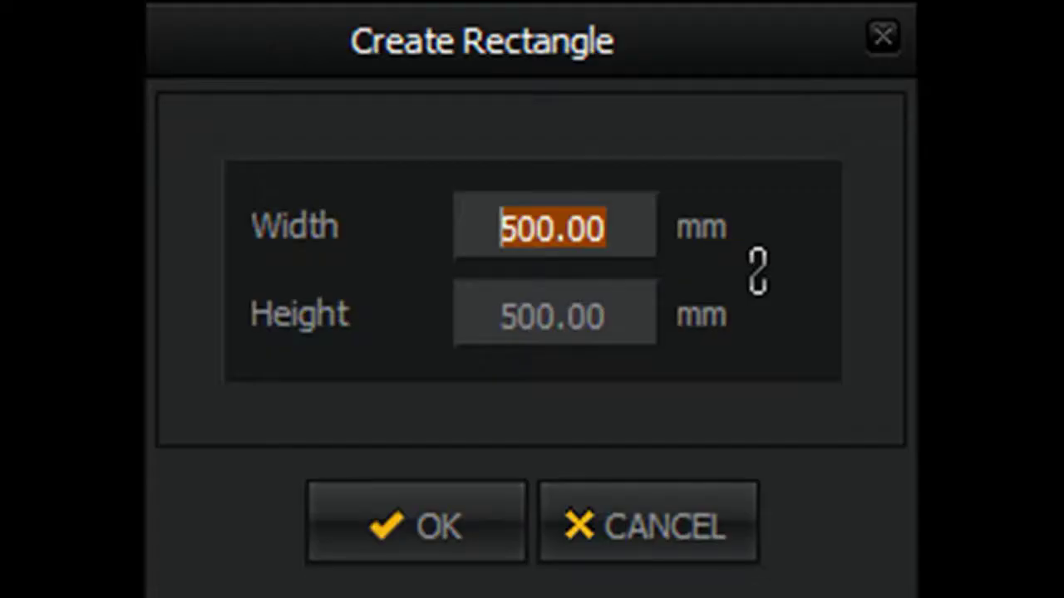
key(Return)
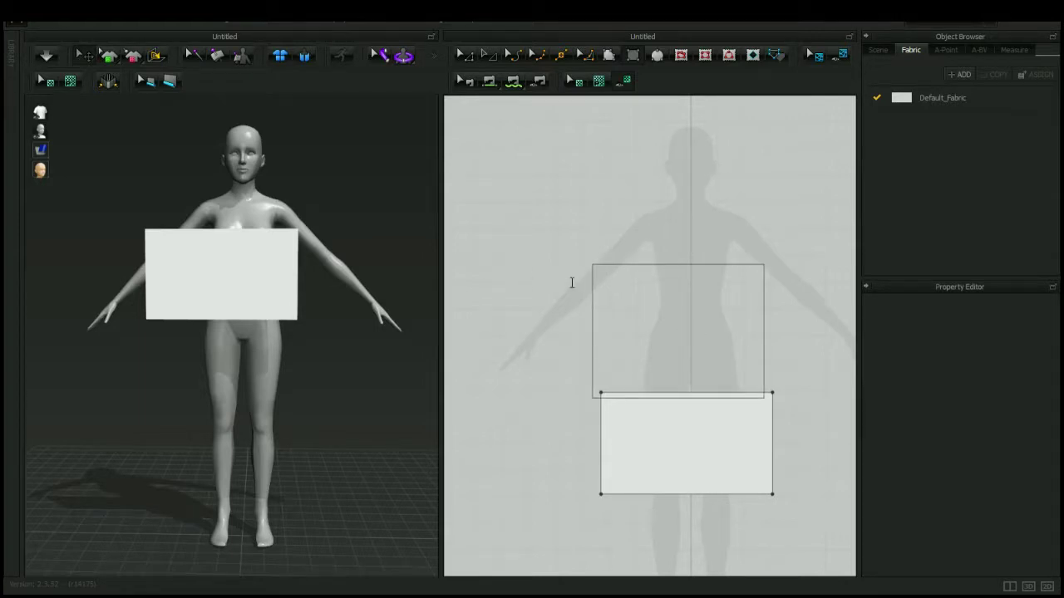
click(512, 323)
scroll(670, 339, down, 5)
scroll(671, 361, up, 8)
scroll(699, 380, down, 6)
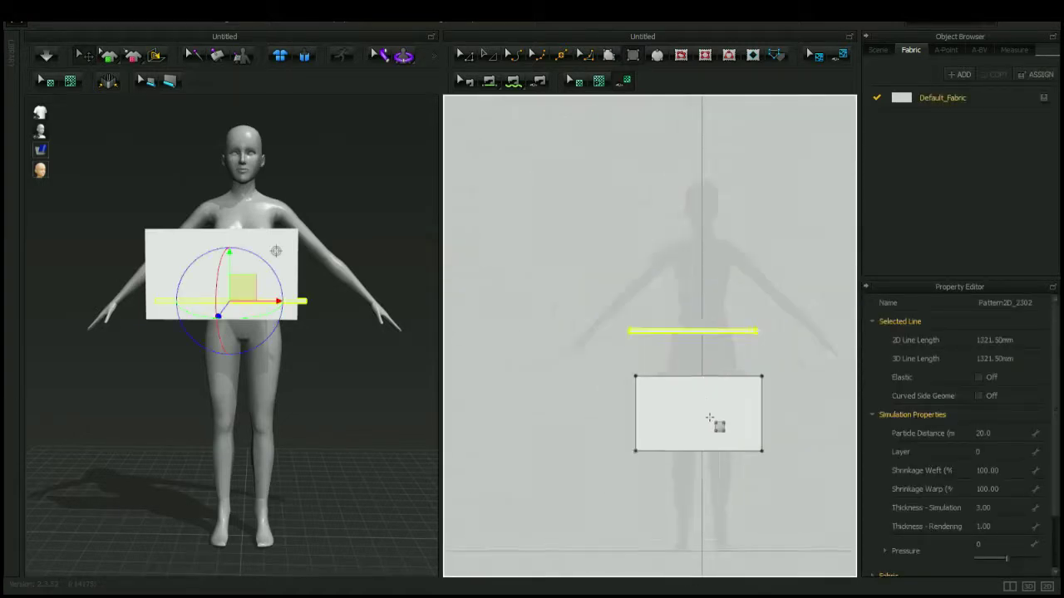
Move the thin band pattern down to just above the top edge of the large rectangle
scroll(709, 418, up, 4)
scroll(709, 418, down, 2)
drag(712, 306, 712, 352)
click(550, 320)
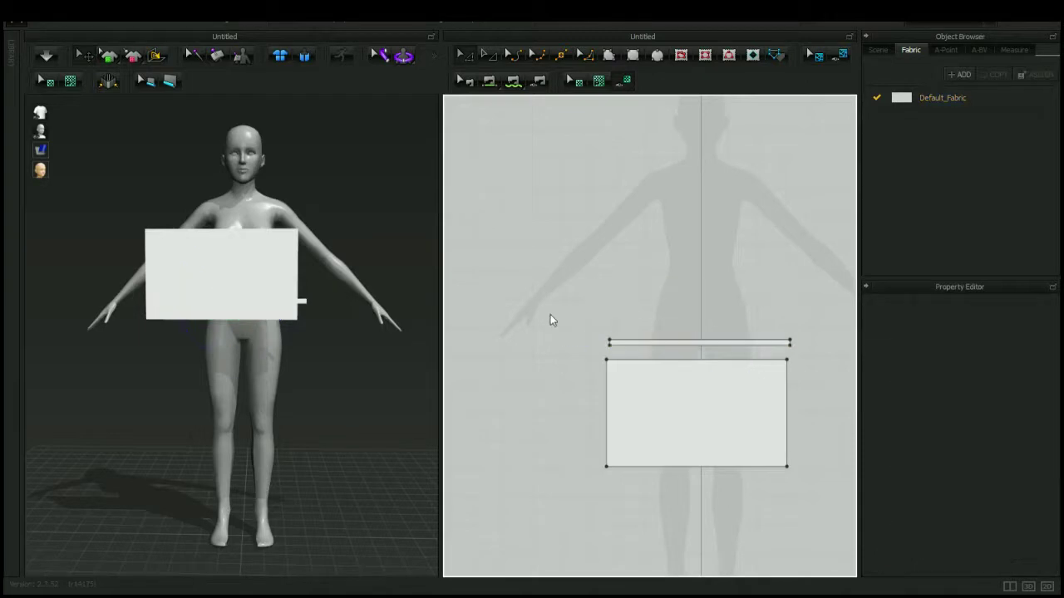
right_drag(308, 374, 320, 403)
scroll(665, 462, down, 3)
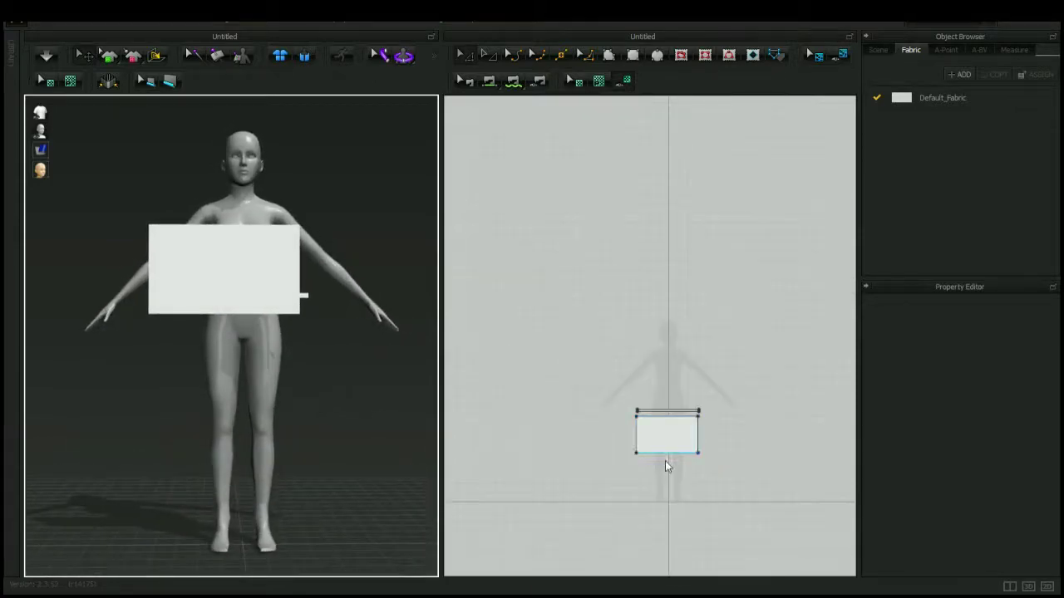
scroll(665, 462, up, 4)
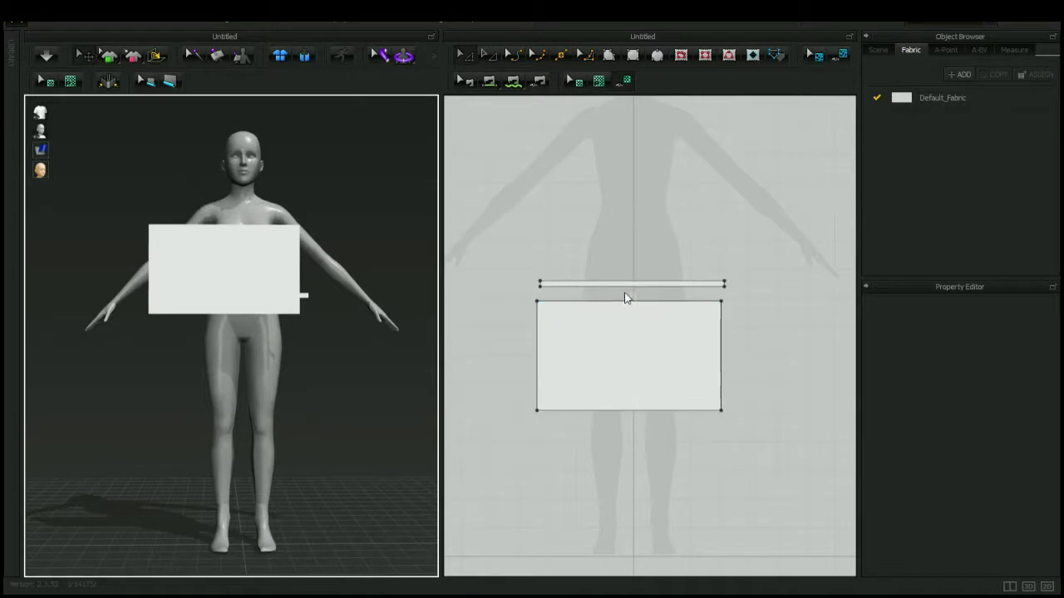
Split the bottom edge of the large rectangle into two equal segments by adding a point at its midpoint
click(464, 56)
click(636, 410)
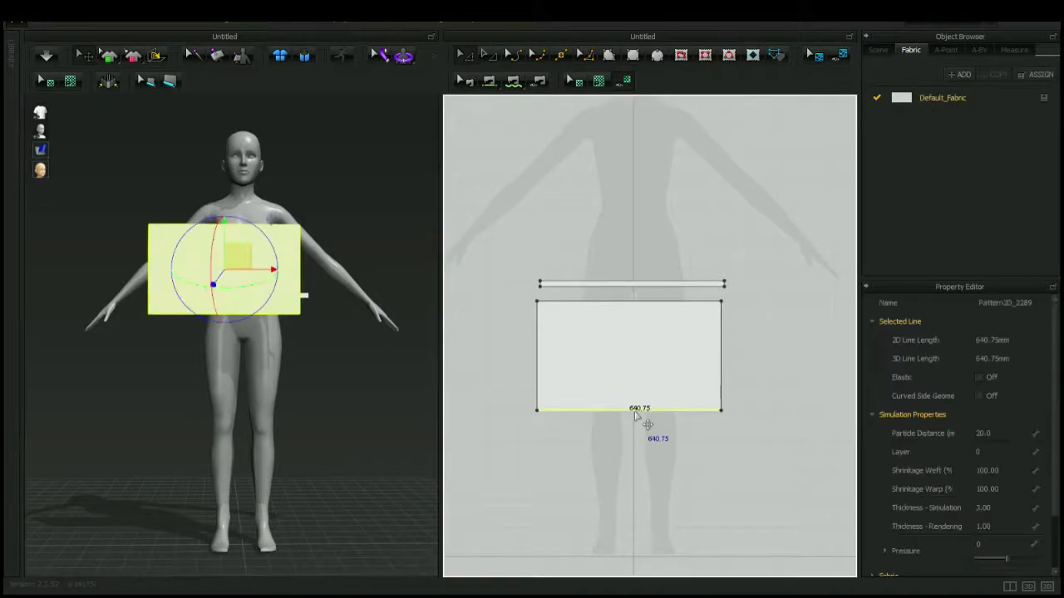
scroll(635, 414, down, 2)
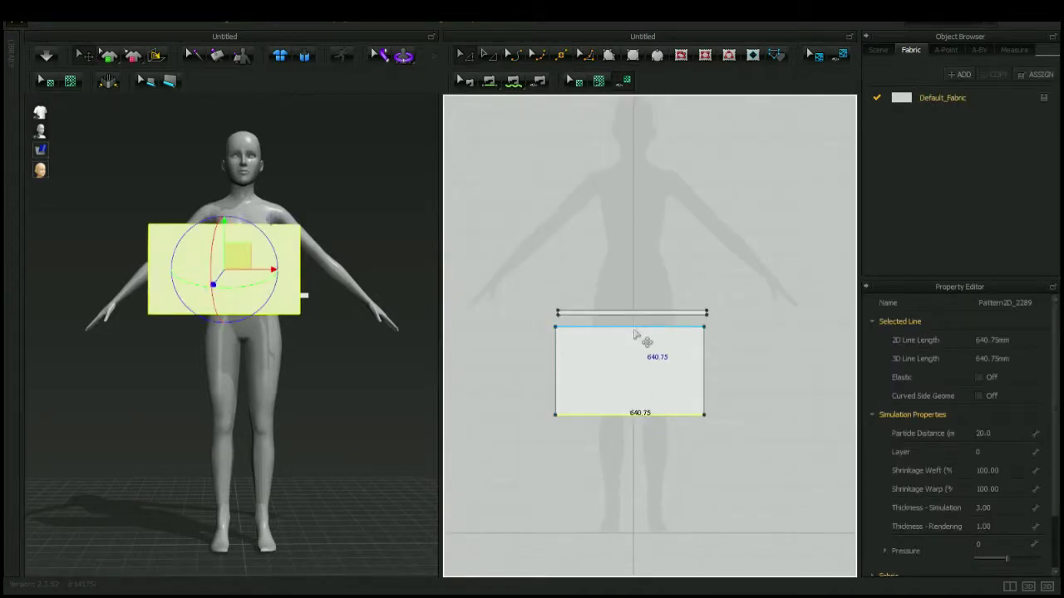
scroll(637, 440, up, 5)
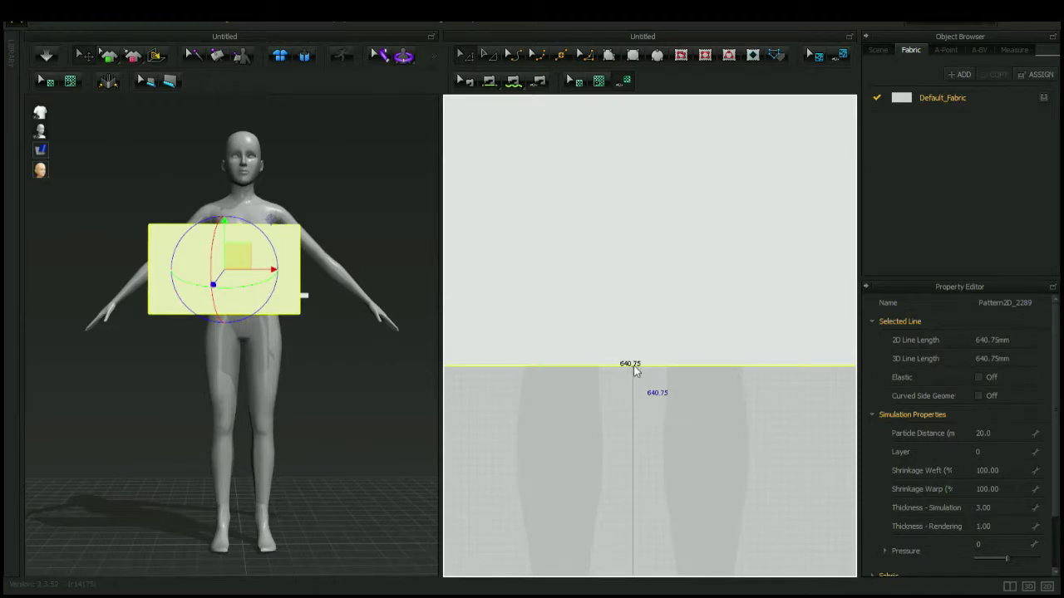
click(606, 418)
click(647, 370)
scroll(663, 407, down, 4)
scroll(663, 406, up, 2)
scroll(663, 403, down, 2)
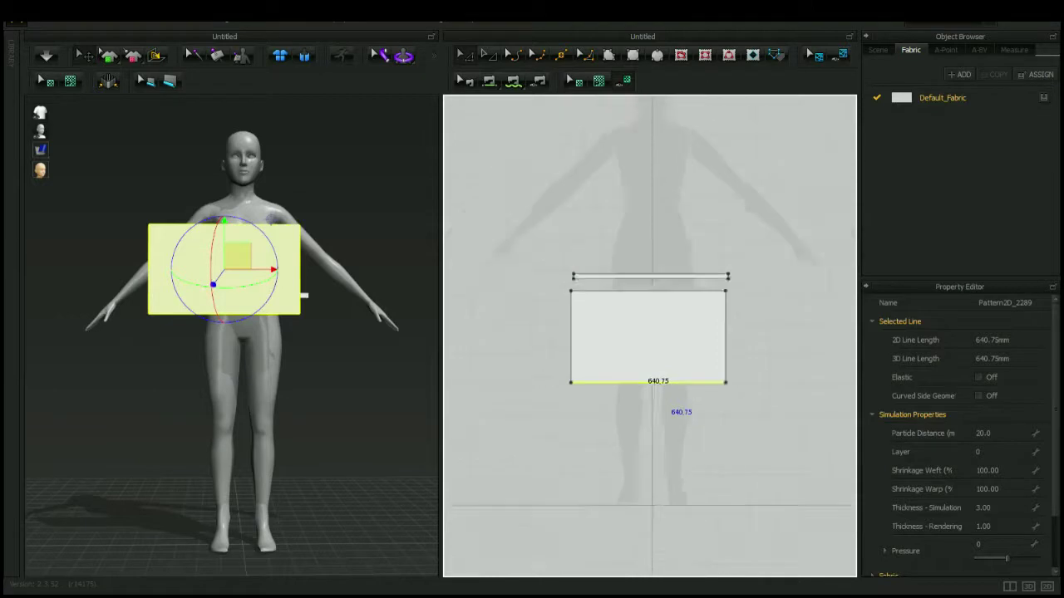
scroll(665, 392, up, 5)
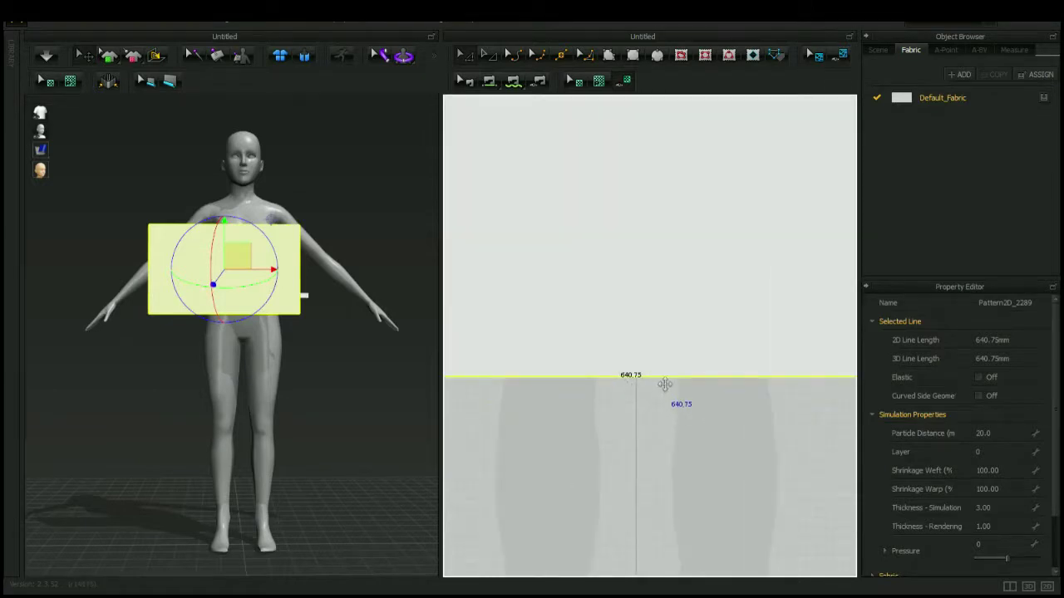
right_click(661, 376)
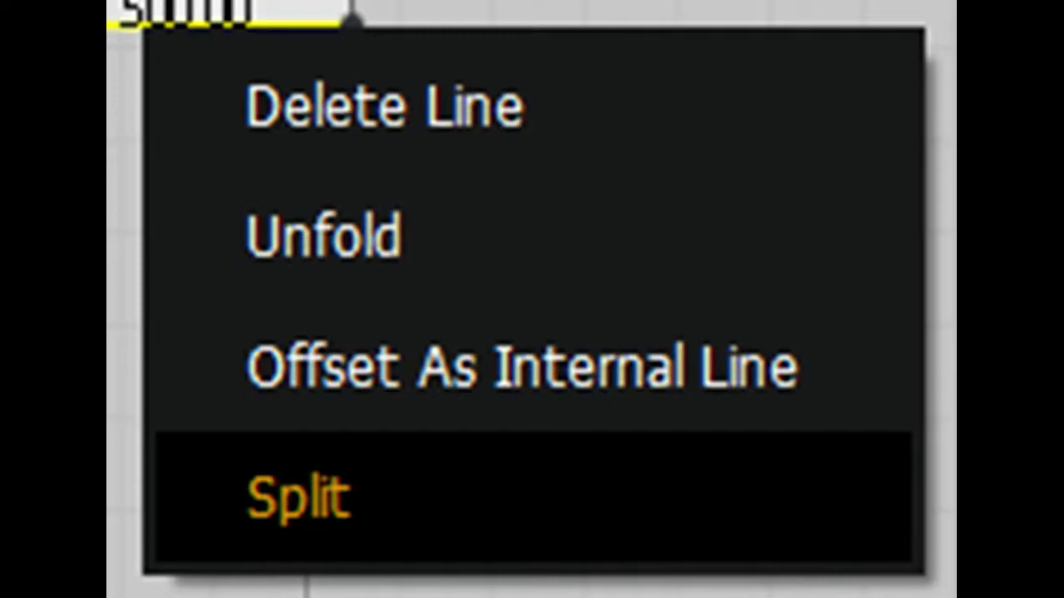
click(299, 497)
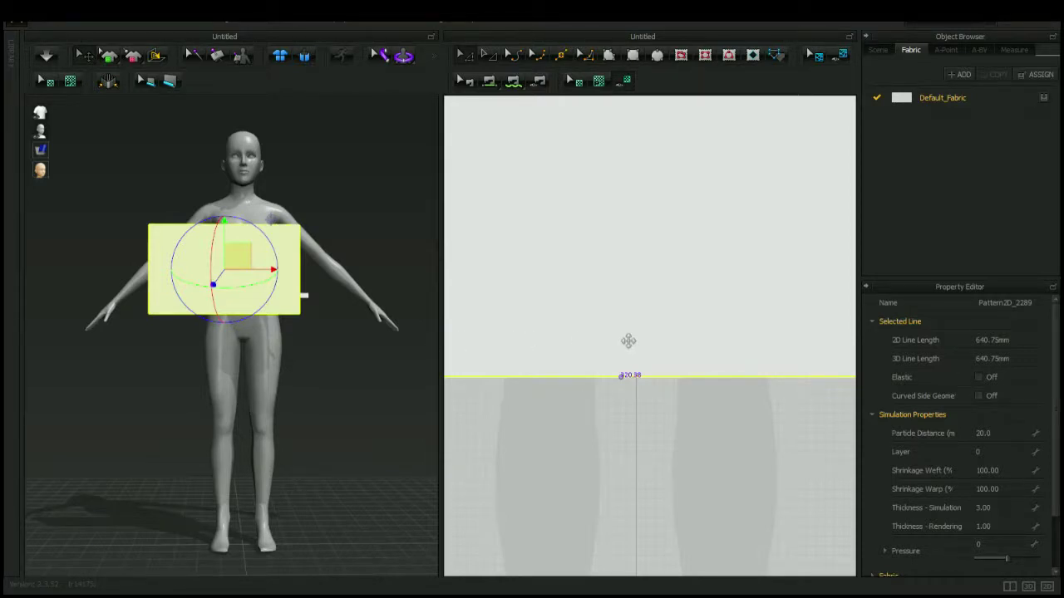
click(515, 391)
scroll(623, 391, down, 5)
scroll(622, 391, up, 4)
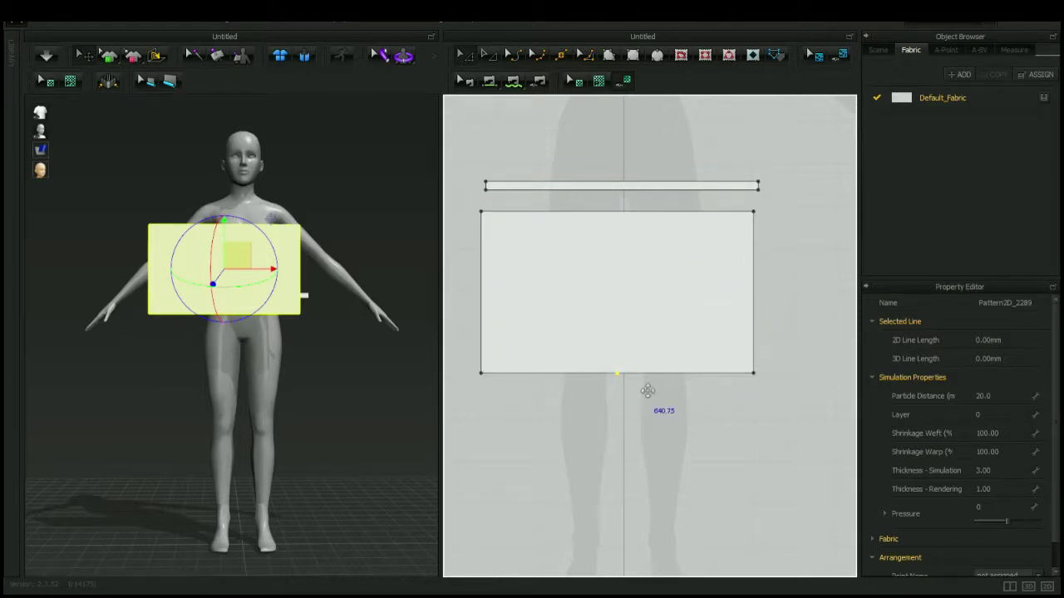
Draw a vertical internal line from the midpoint of the large rectangle's bottom edge up to its top edge
click(686, 63)
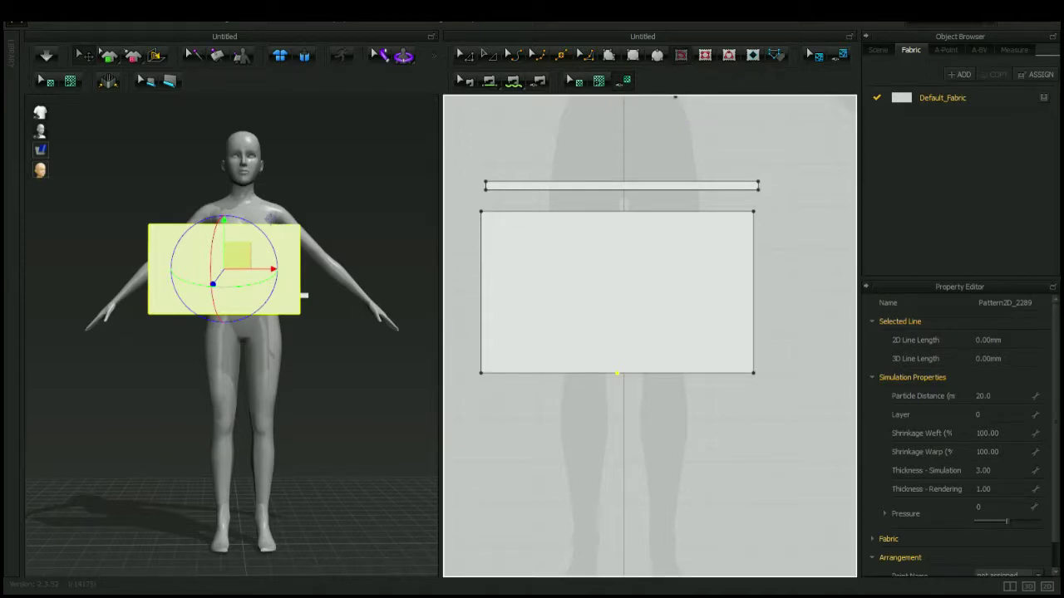
click(616, 374)
click(624, 216)
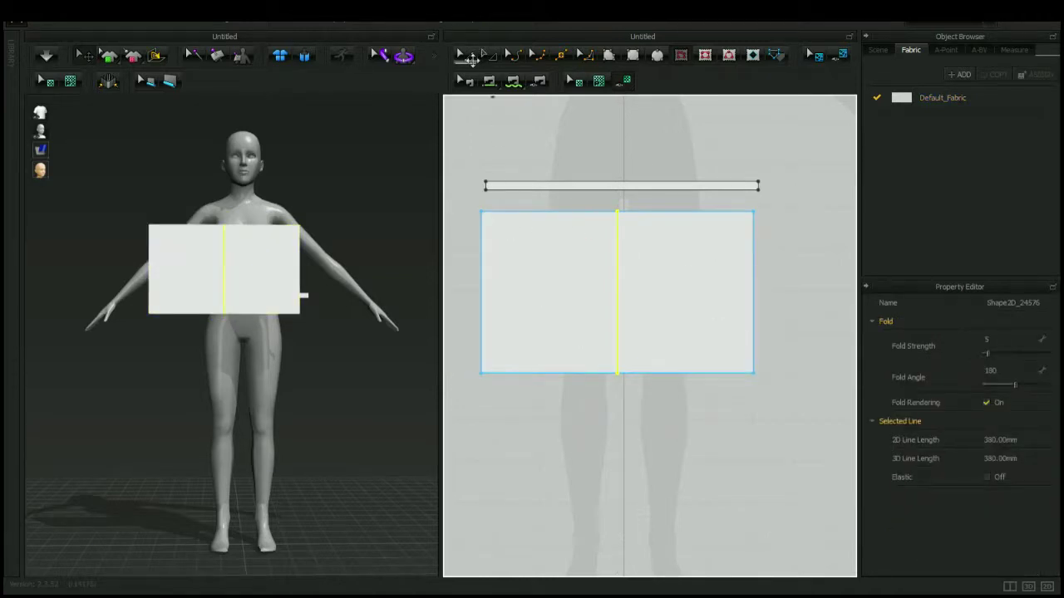
click(472, 59)
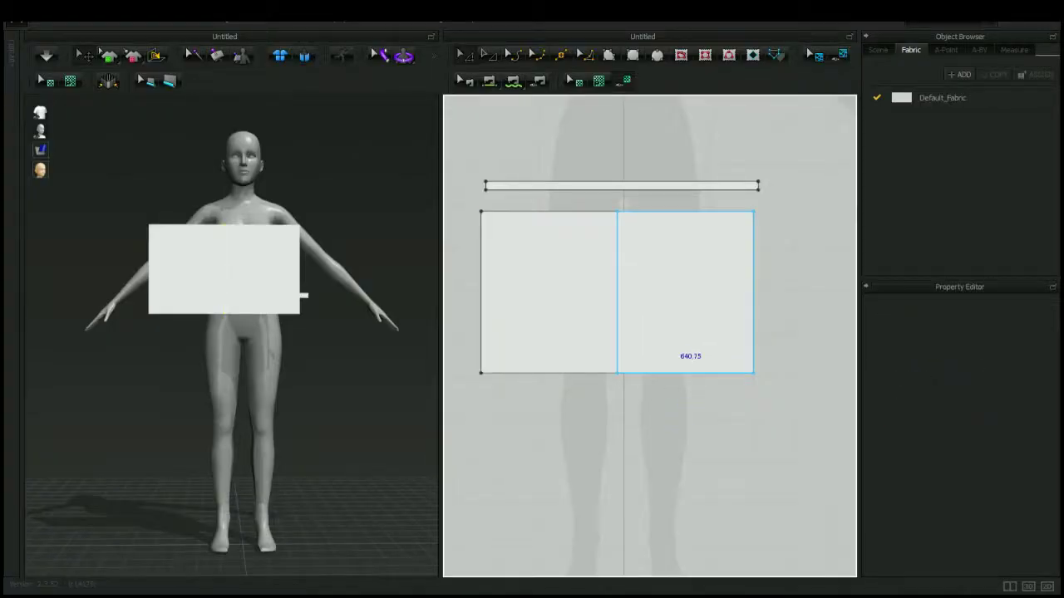
Move the right half of the divided large rectangle sideways to leave a gap between both halves in the 2D pattern
click(668, 314)
drag(668, 314, 685, 314)
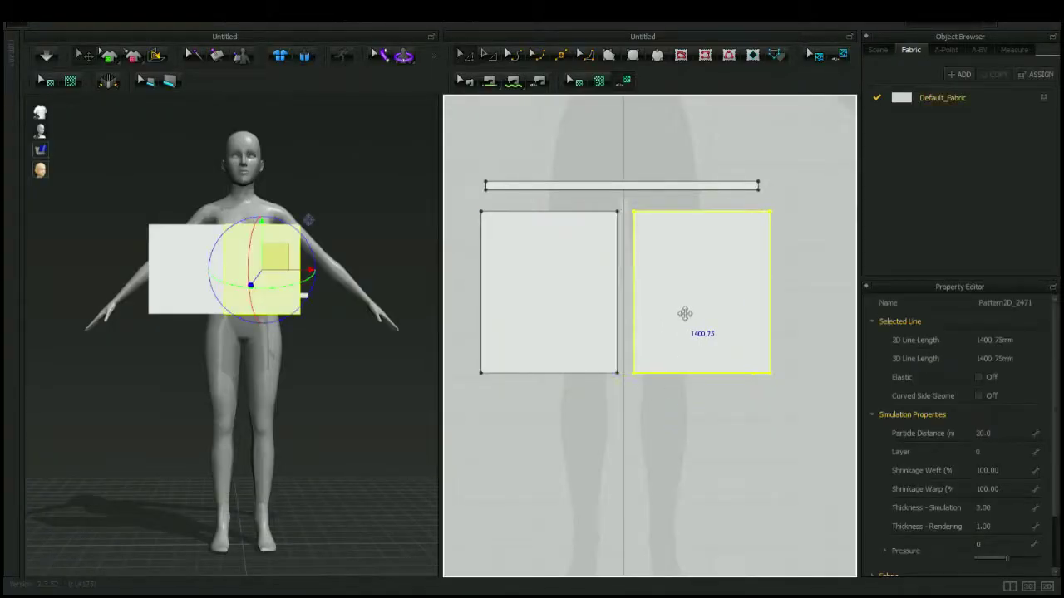
click(681, 427)
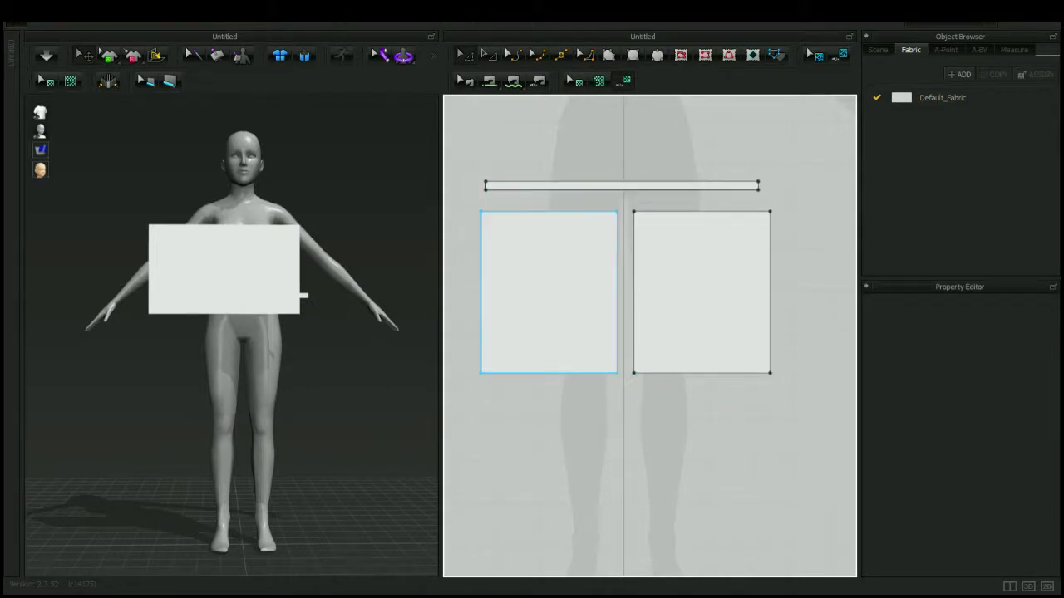
Split the thin band's long edges into 320.38 mm halves and join their midpoints with a vertical 20 mm internal line
click(642, 198)
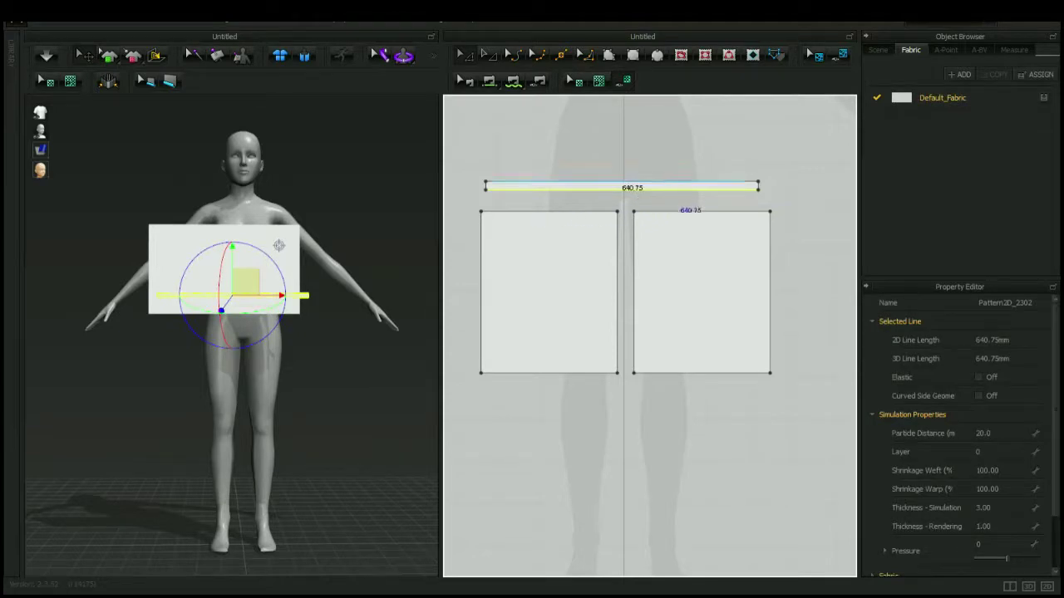
click(671, 183)
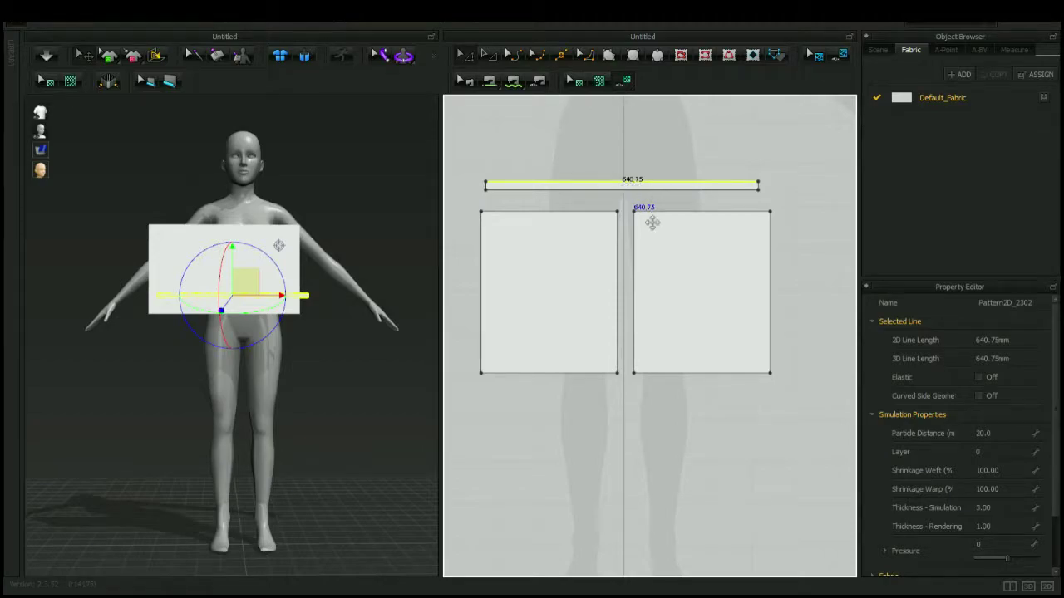
click(654, 256)
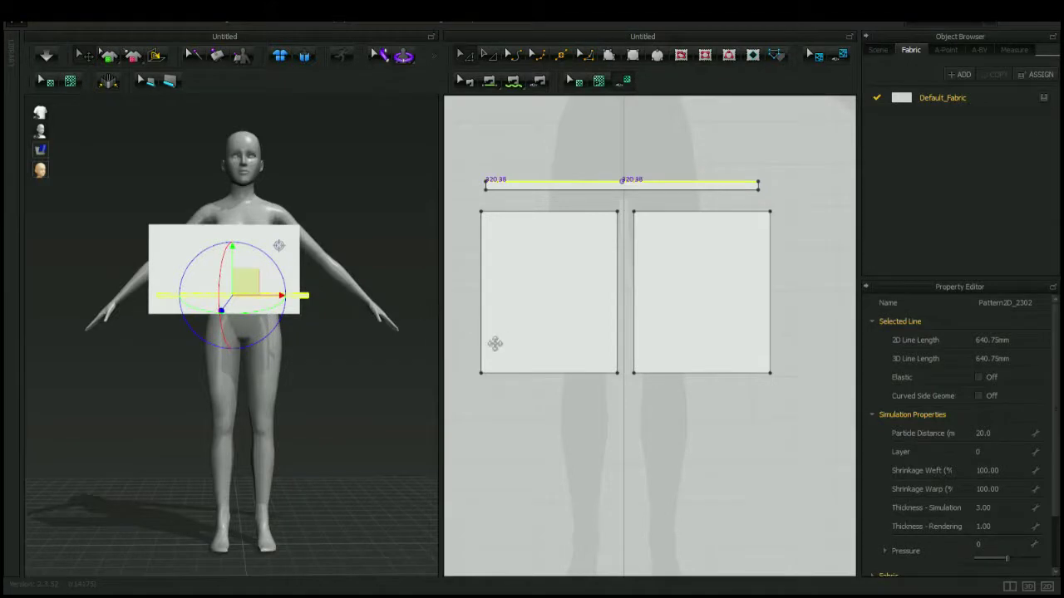
click(511, 399)
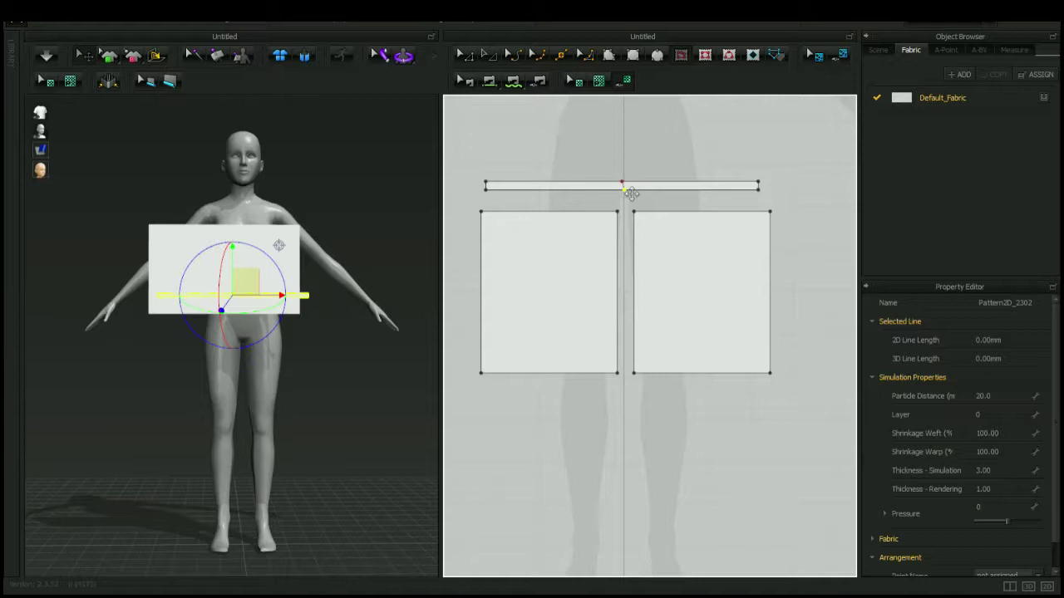
drag(632, 193, 630, 197)
drag(630, 197, 630, 196)
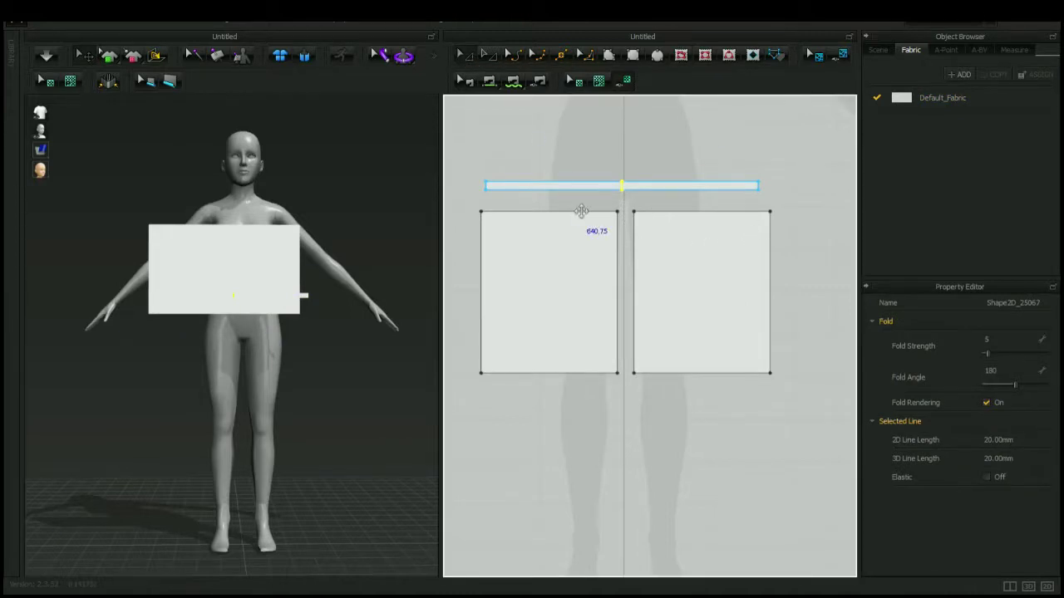
Cut the thin band along its central internal line and move its right half away from the left one
scroll(617, 178, up, 5)
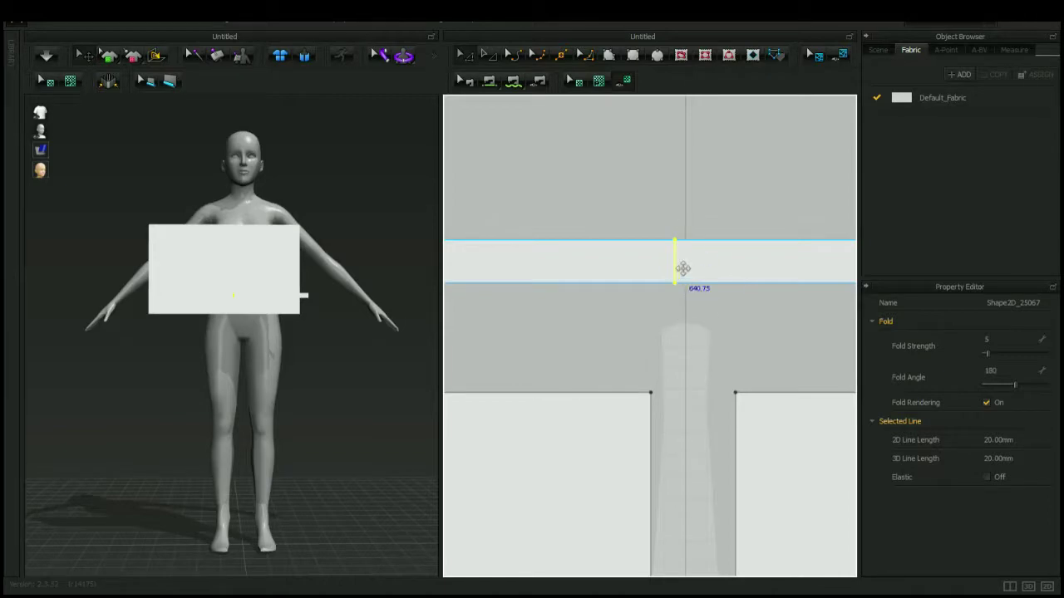
click(720, 397)
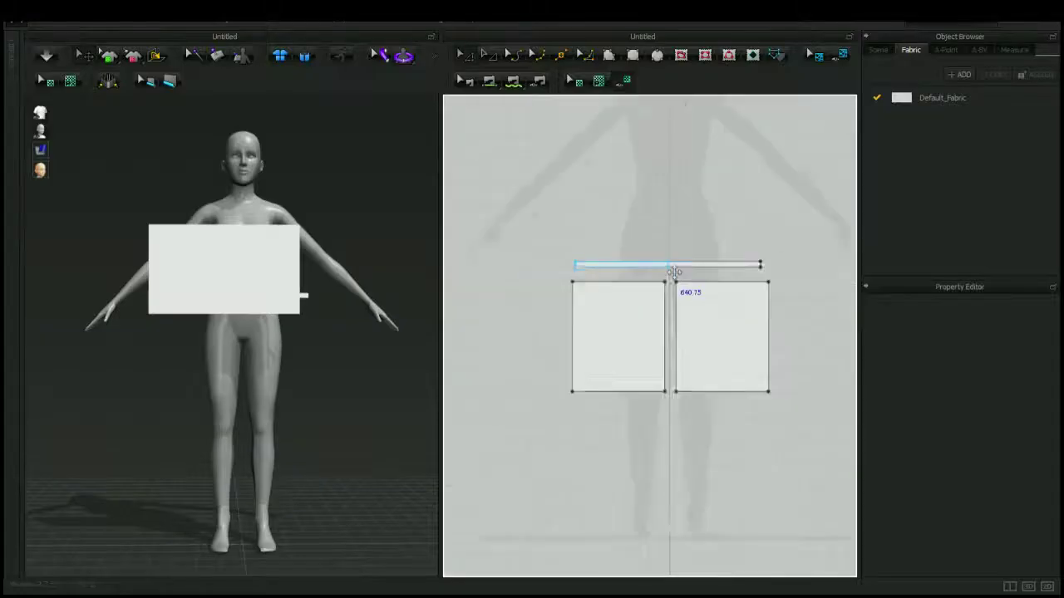
scroll(688, 270, down, 1)
click(689, 264)
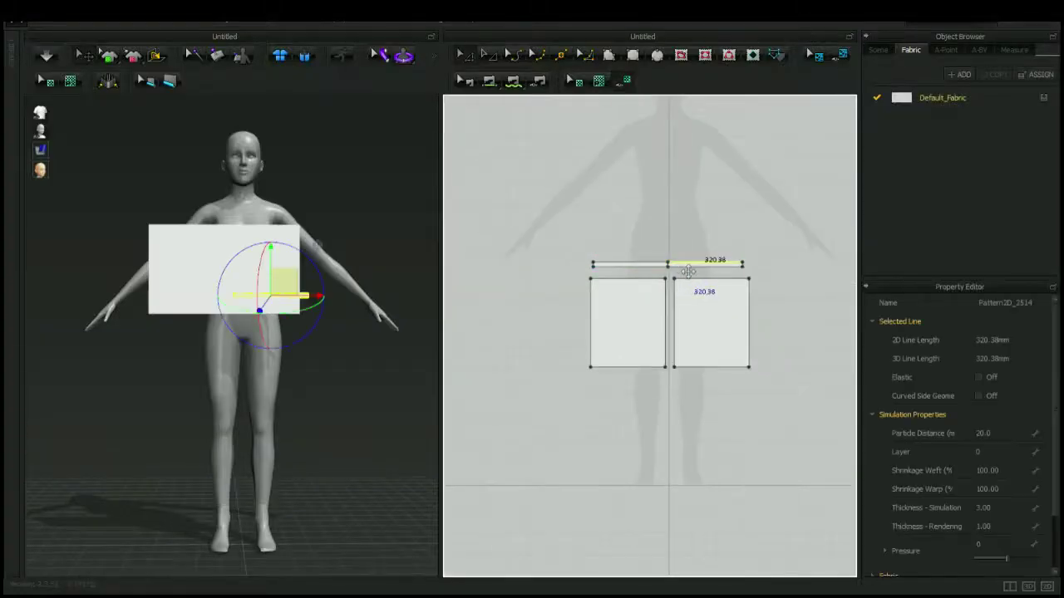
scroll(688, 271, up, 3)
drag(690, 271, 726, 272)
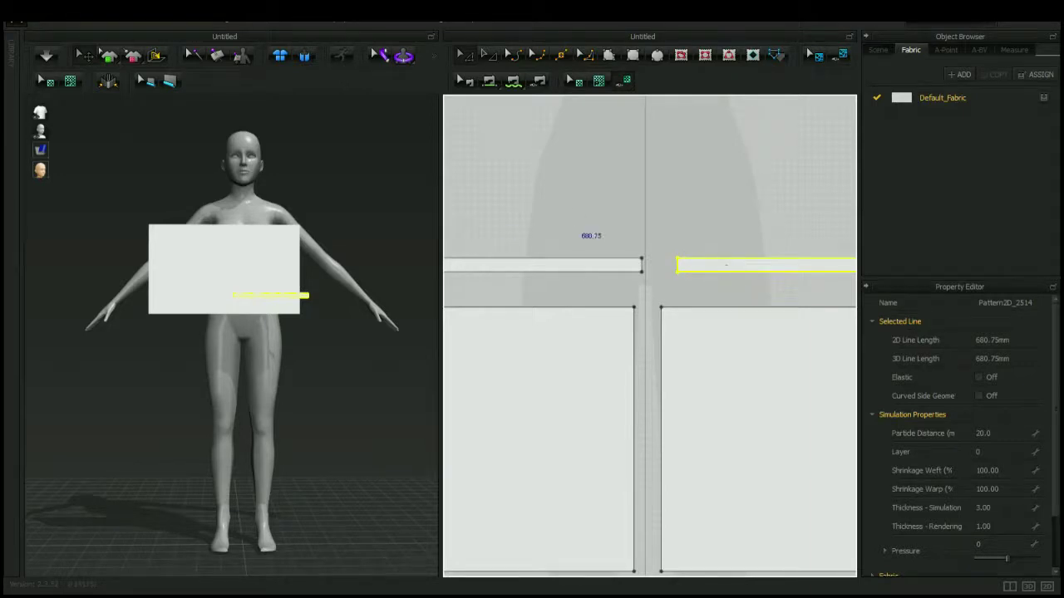
scroll(257, 294, down, 2)
scroll(257, 294, up, 3)
Move the right large panel sideways in the 3D view to separate it from the left panel
right_drag(257, 294, 339, 402)
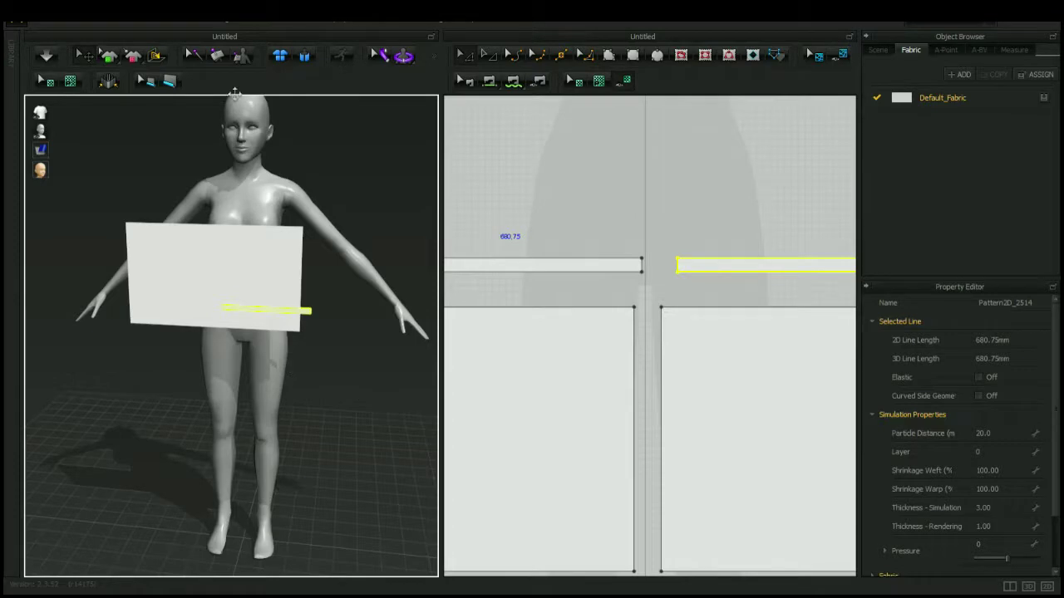
scroll(280, 352, down, 5)
mouse_move(353, 413)
right_down()
mouse_move(373, 418)
mouse_move(229, 412)
mouse_move(339, 408)
right_up()
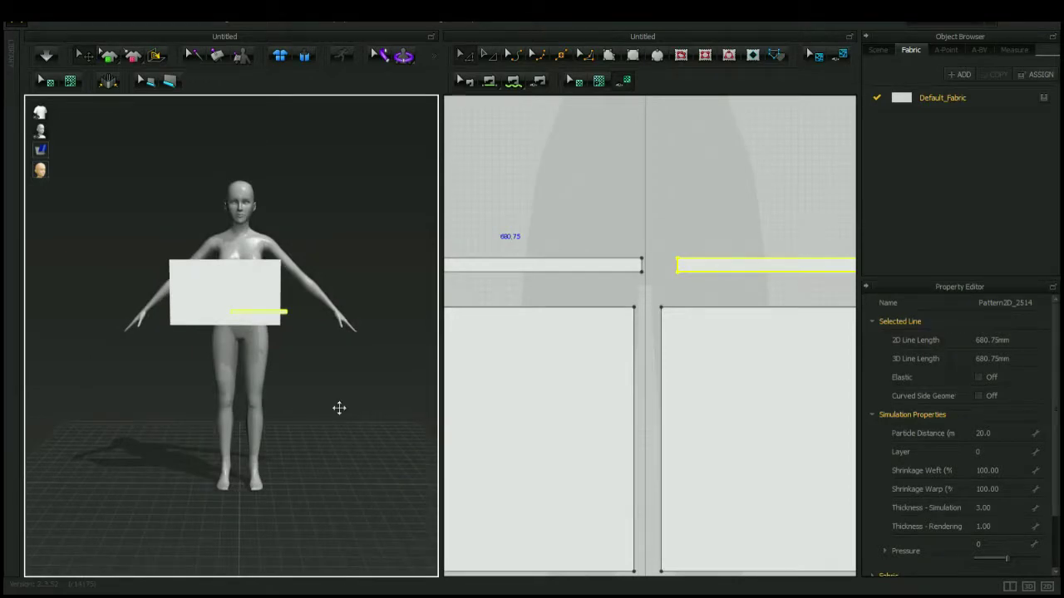
scroll(316, 421, up, 5)
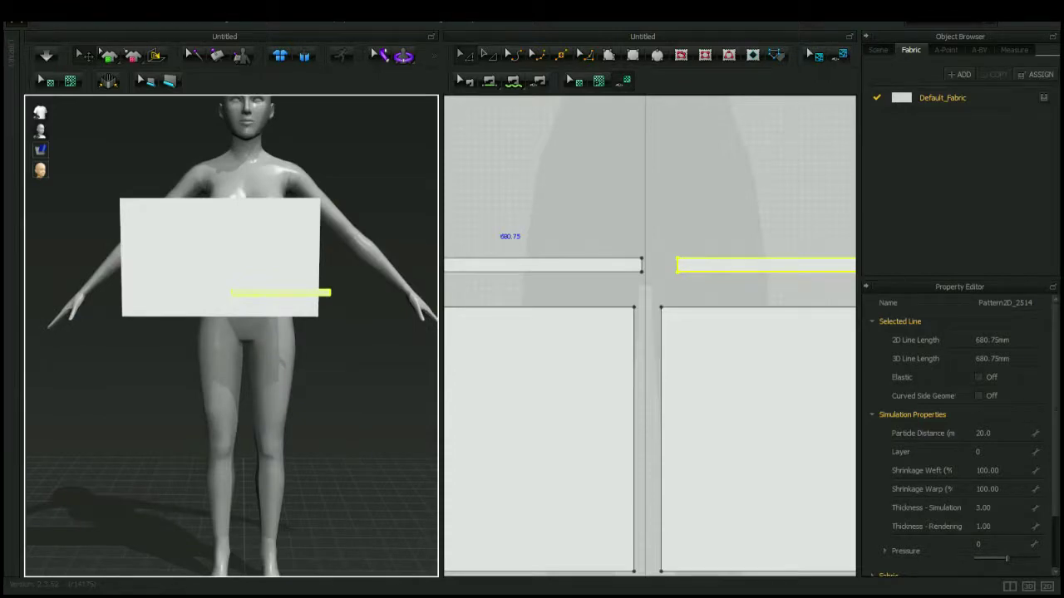
click(253, 240)
drag(258, 241, 287, 241)
click(345, 458)
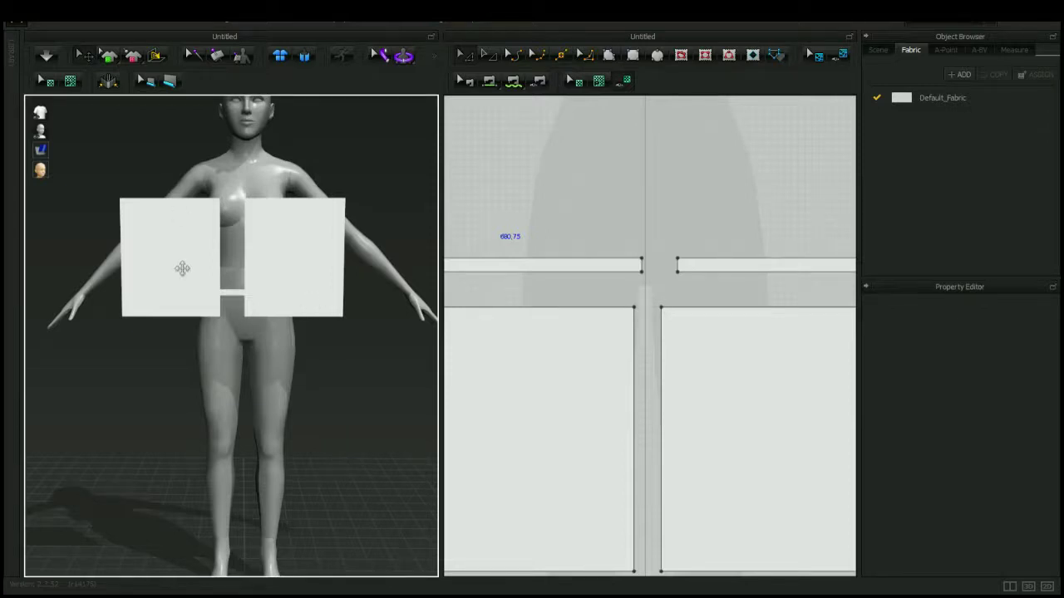
Widen the gap between the two large panels in 3D by shifting the right one further outward
right_drag(373, 357, 113, 369)
right_drag(306, 281, 312, 270)
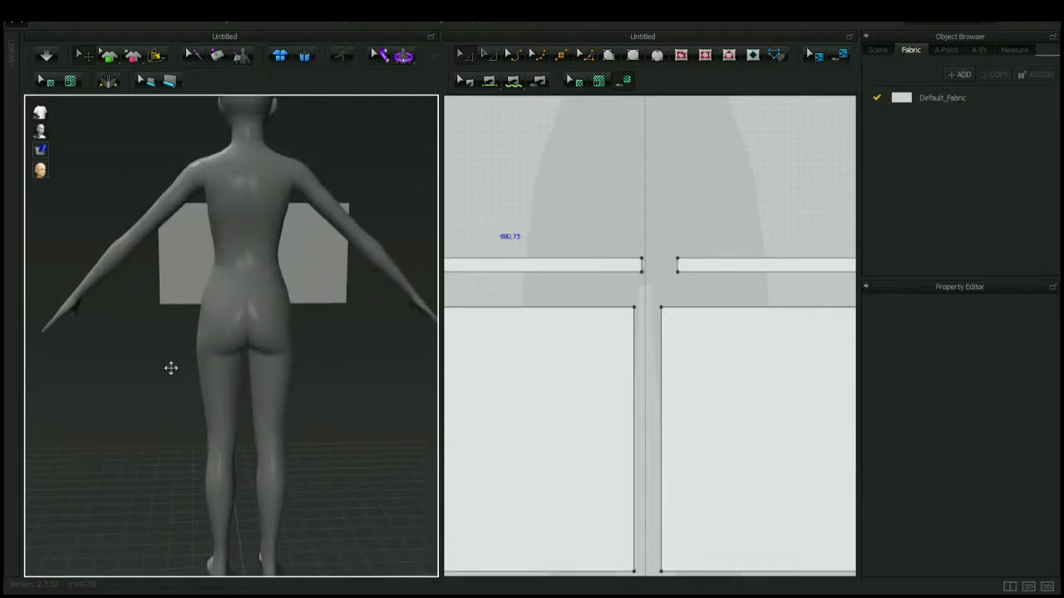
right_drag(156, 367, 50, 369)
right_drag(357, 372, 456, 374)
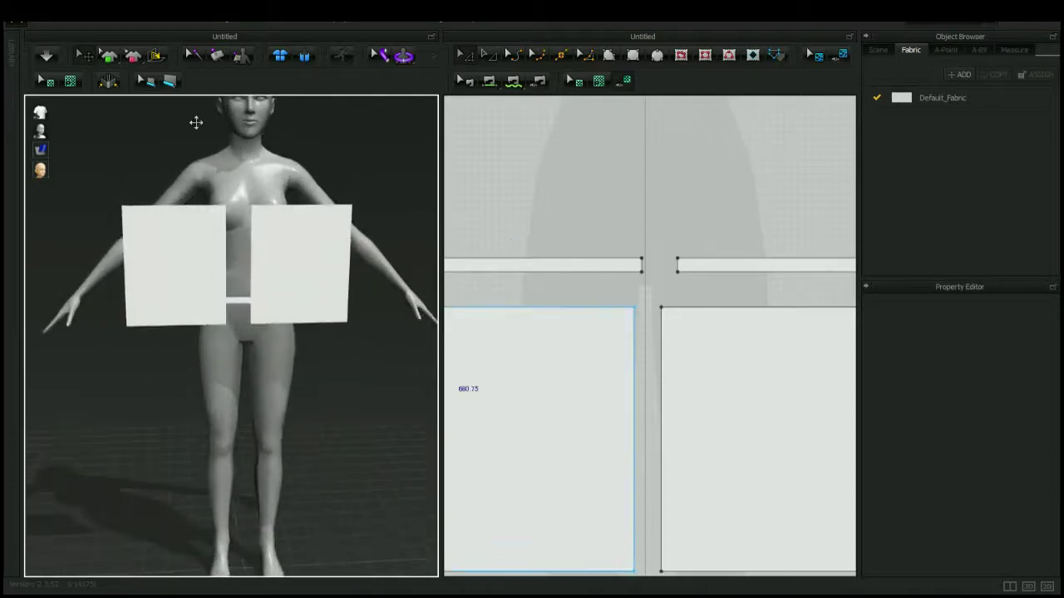
click(292, 290)
right_drag(332, 231, 321, 228)
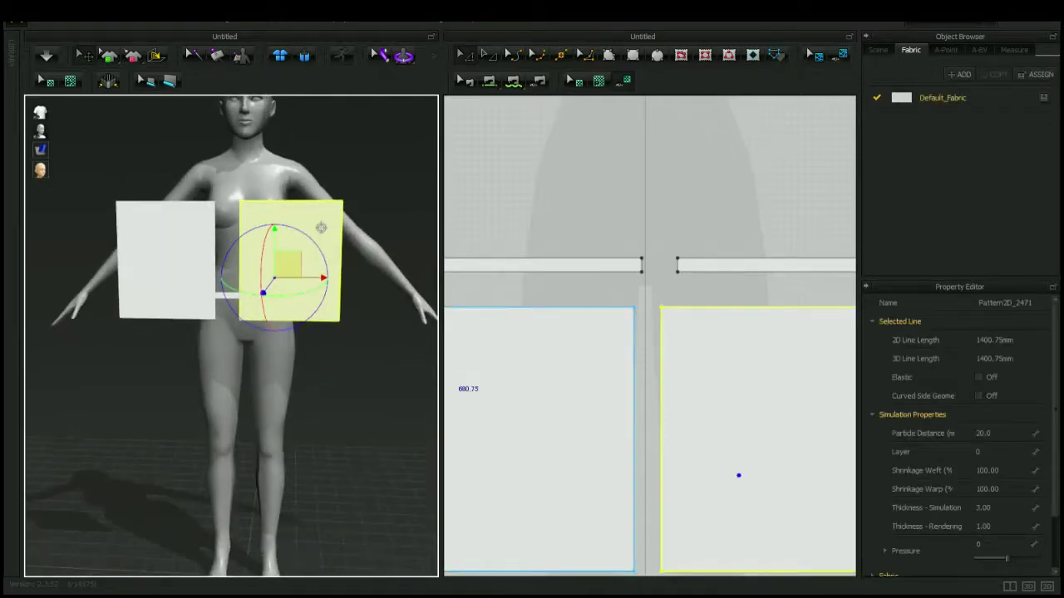
drag(320, 288, 354, 288)
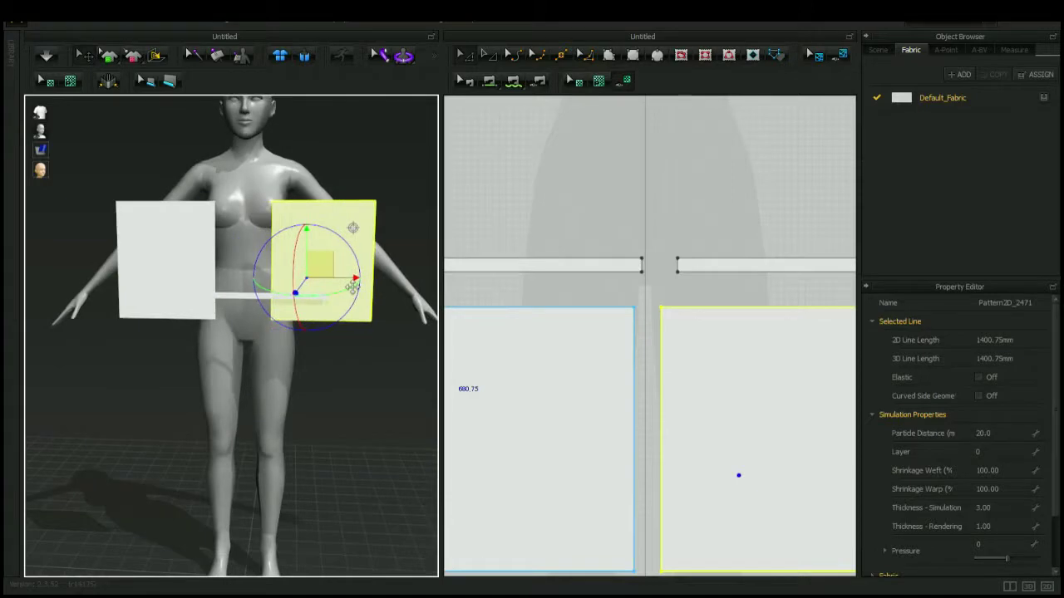
click(349, 427)
Try placing the right large panel behind the avatar, centred over its upper back
right_drag(350, 428, 178, 426)
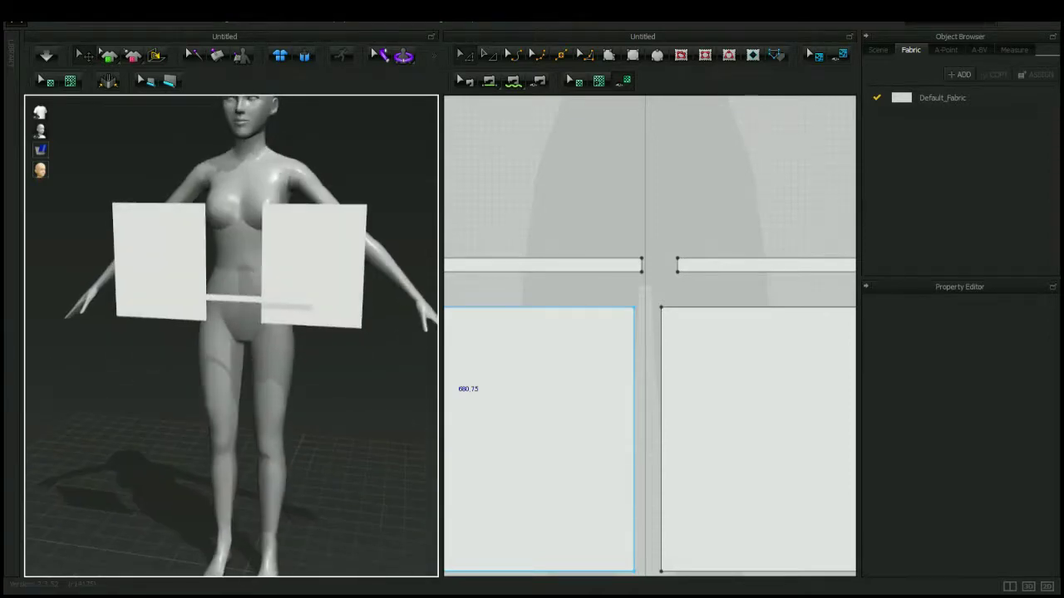
right_drag(247, 389, 49, 399)
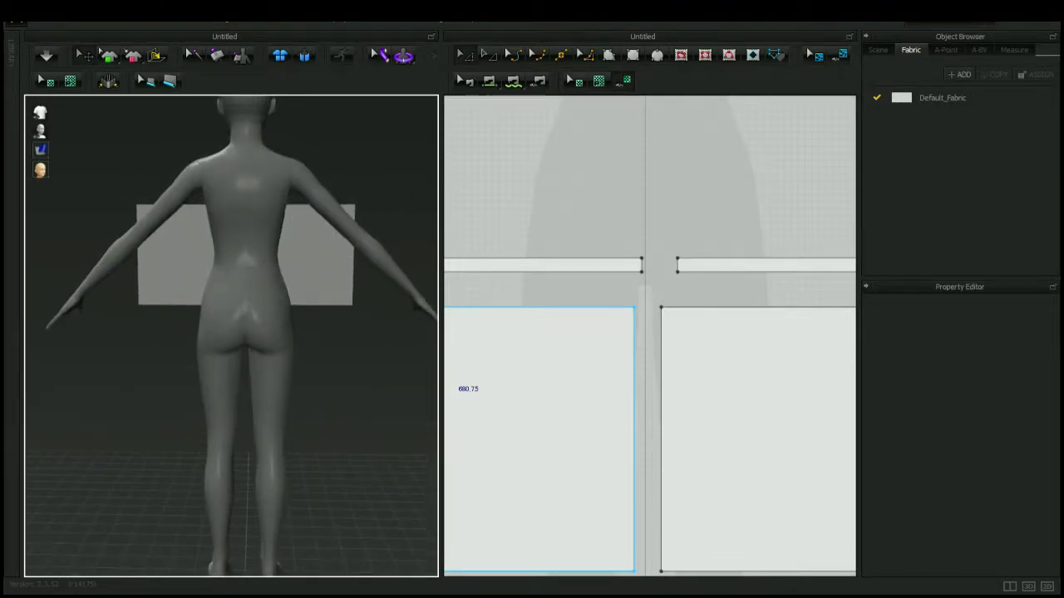
click(184, 262)
right_drag(185, 262, 167, 399)
drag(166, 274, 147, 444)
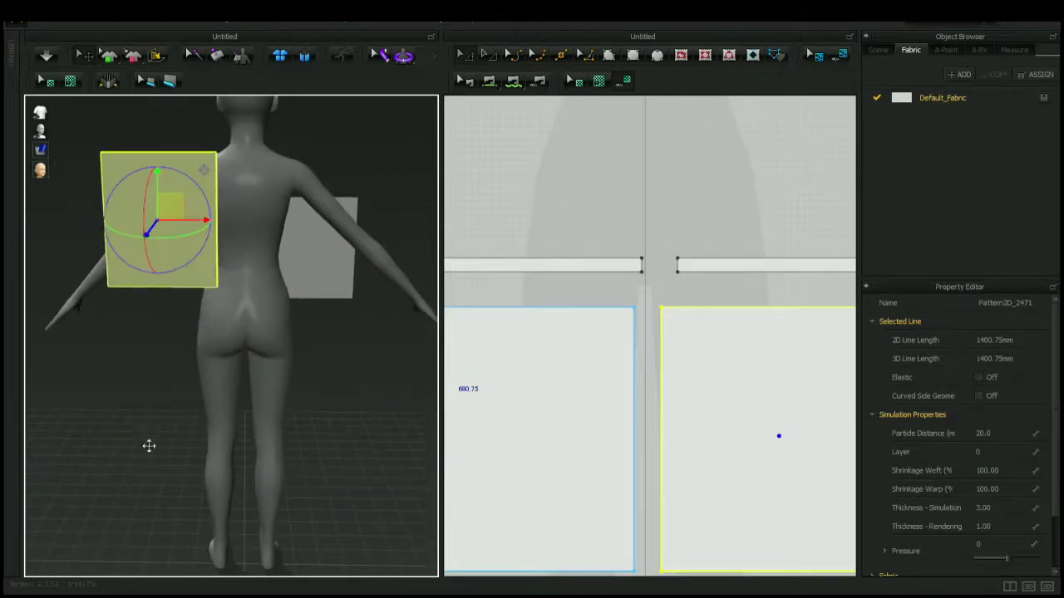
drag(191, 218, 276, 217)
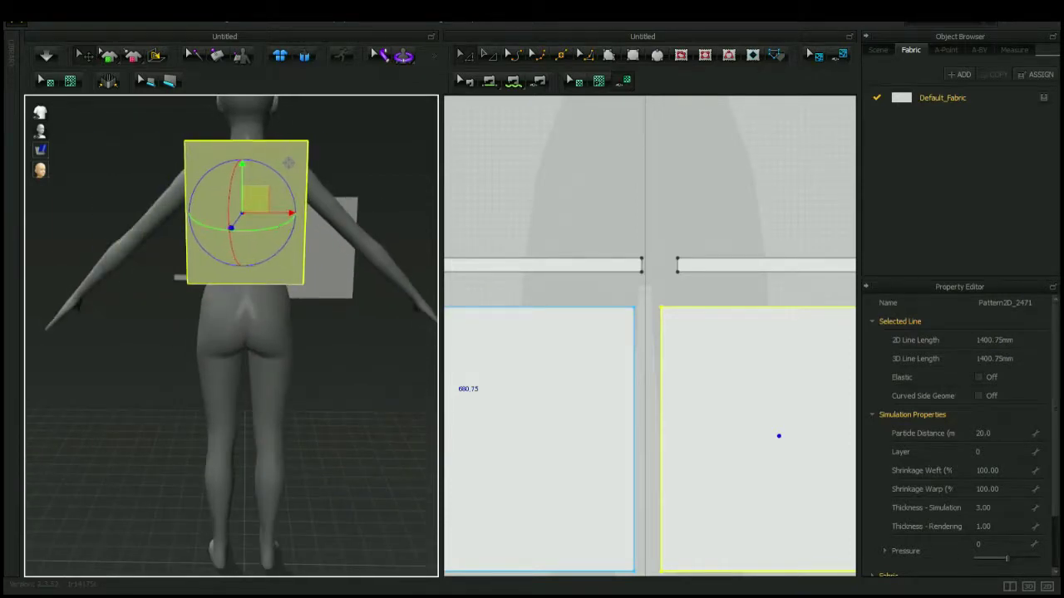
click(356, 336)
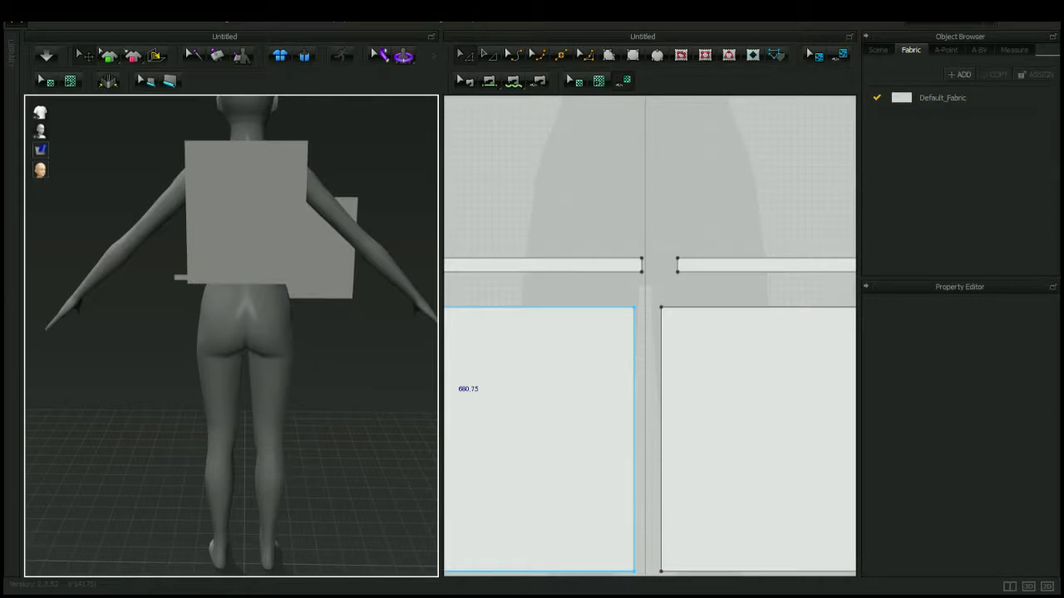
right_drag(366, 393, 391, 394)
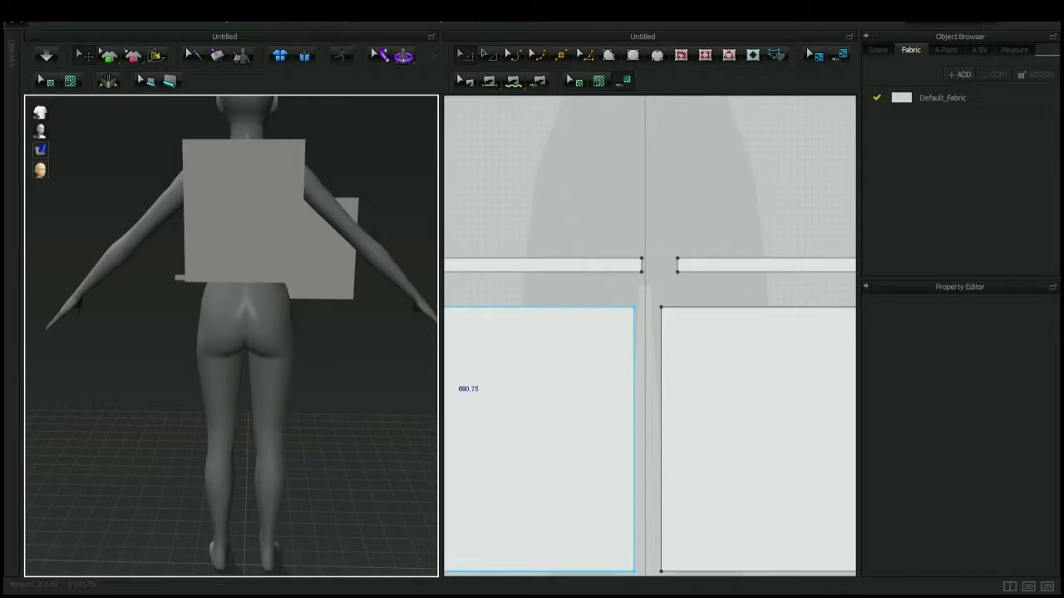
Flip the panel behind the avatar horizontally so its front side faces outward
click(261, 210)
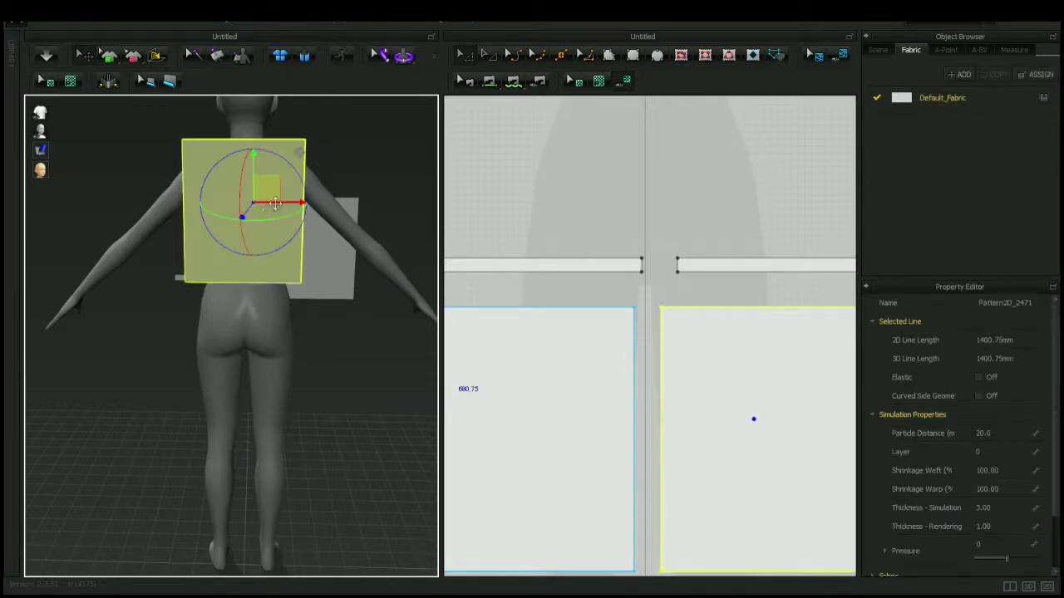
click(295, 158)
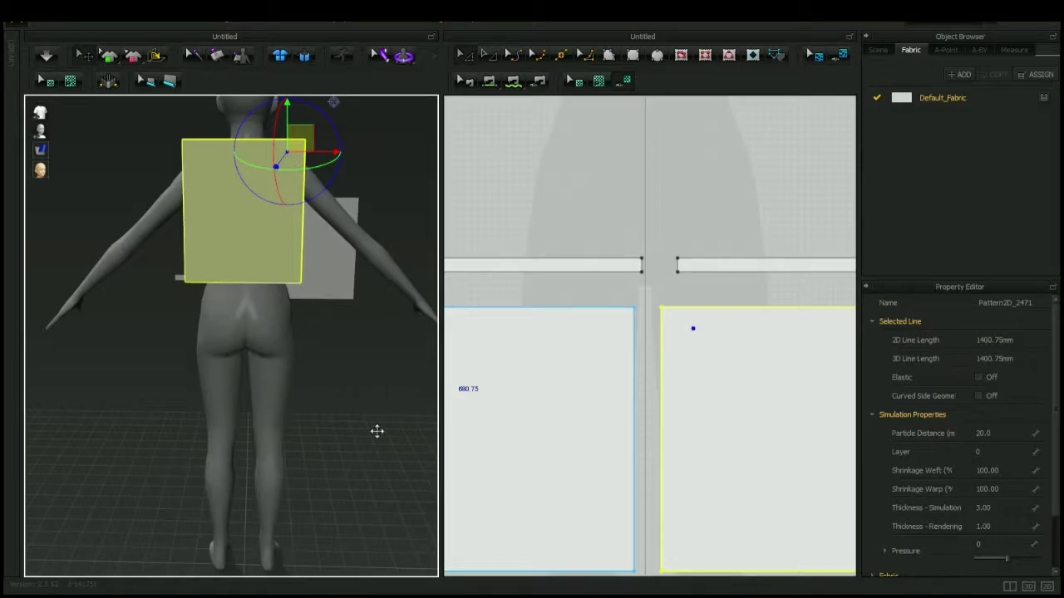
right_click(375, 429)
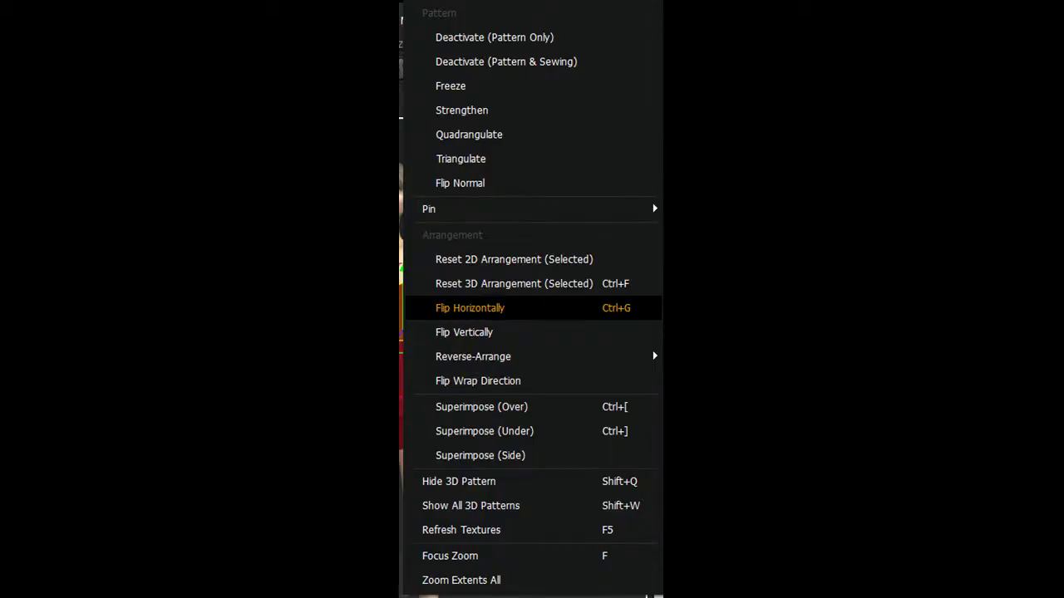
click(470, 308)
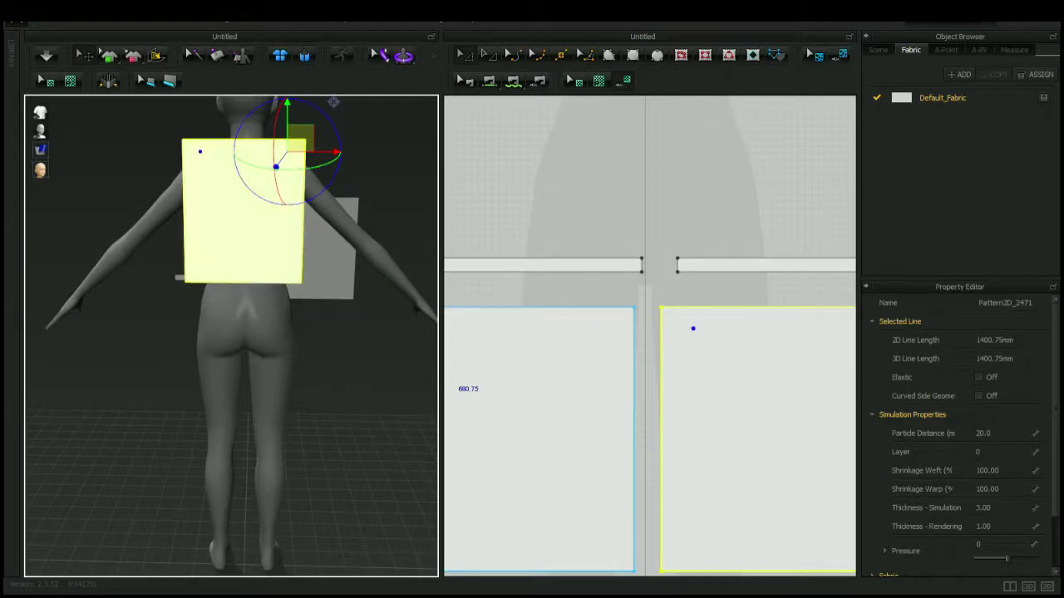
right_drag(332, 101, 216, 105)
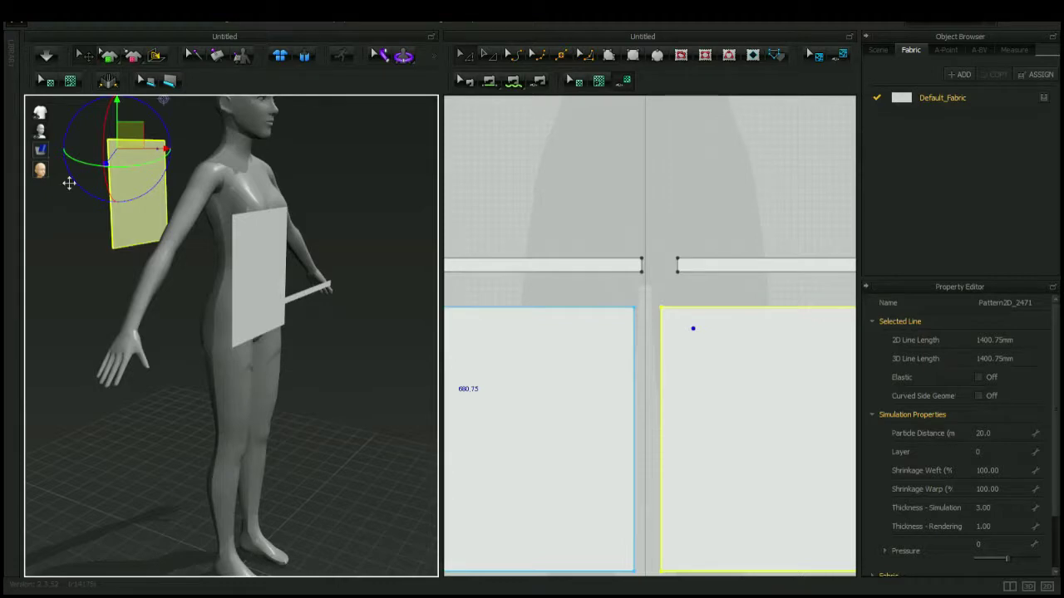
Undo the horizontal flip and the moves that placed the panel behind the avatar
right_drag(362, 352, 290, 355)
key(ctrl+z)
key(ctrl+z)
key(ctrl+z)
key(ctrl+z)
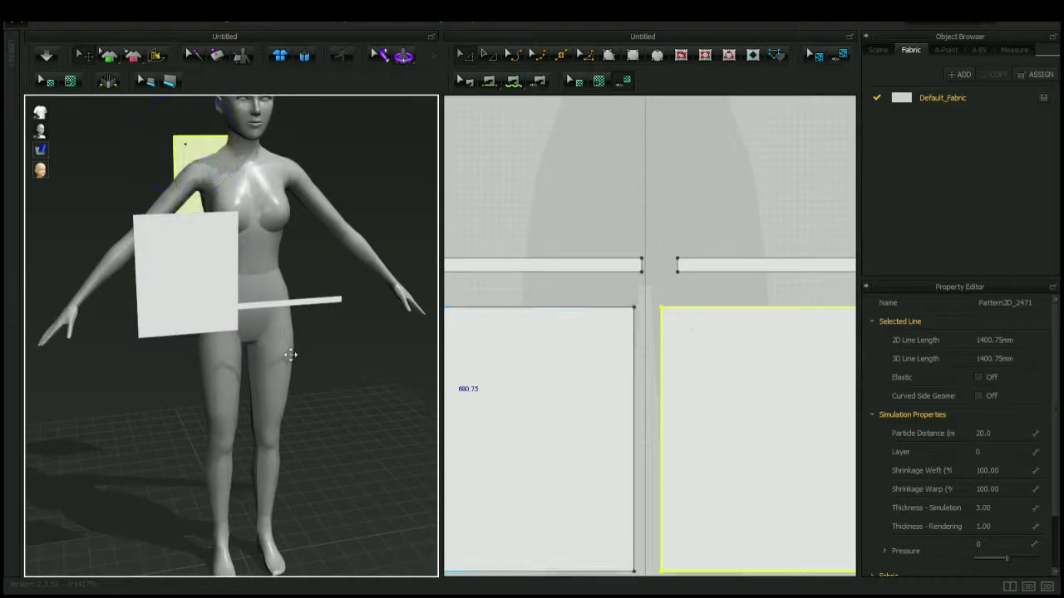
key(ctrl+z)
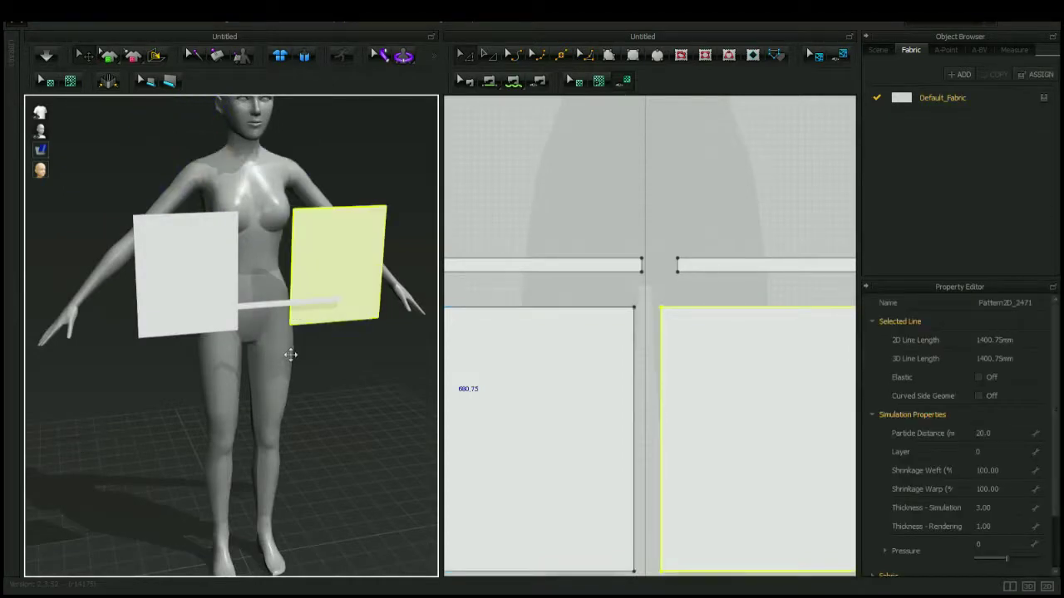
Deselect the panel and show the arrangement points around the avatar
click(349, 402)
right_drag(349, 401, 336, 402)
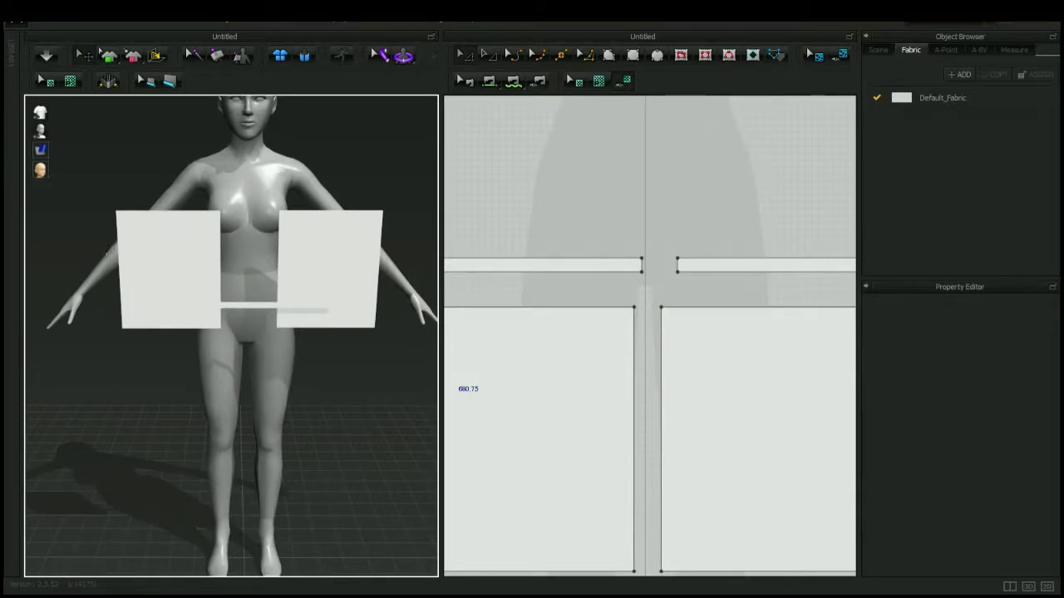
mouse_move(43, 138)
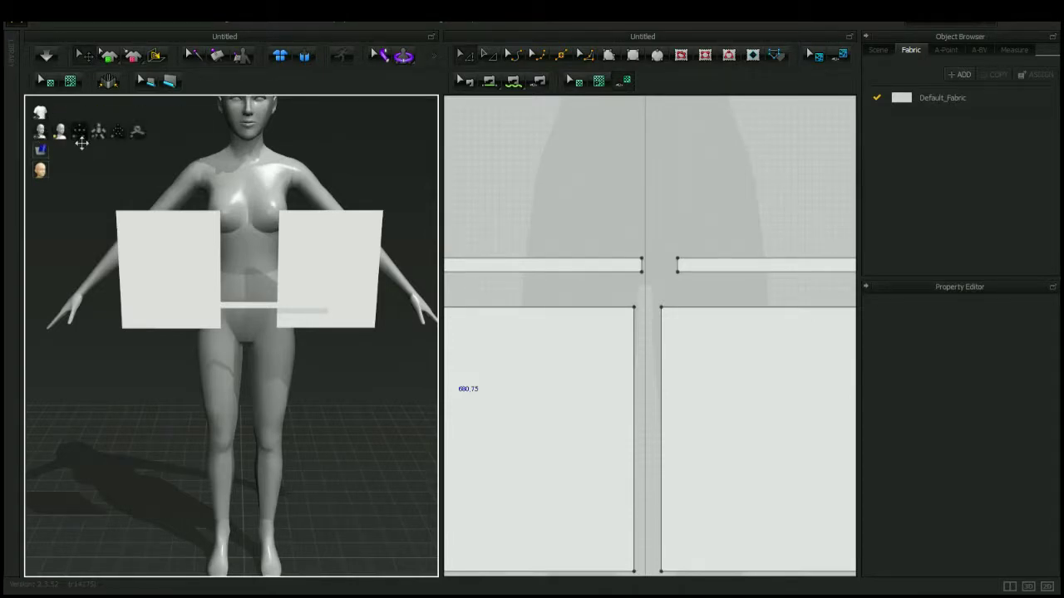
click(81, 138)
right_drag(391, 491, 375, 458)
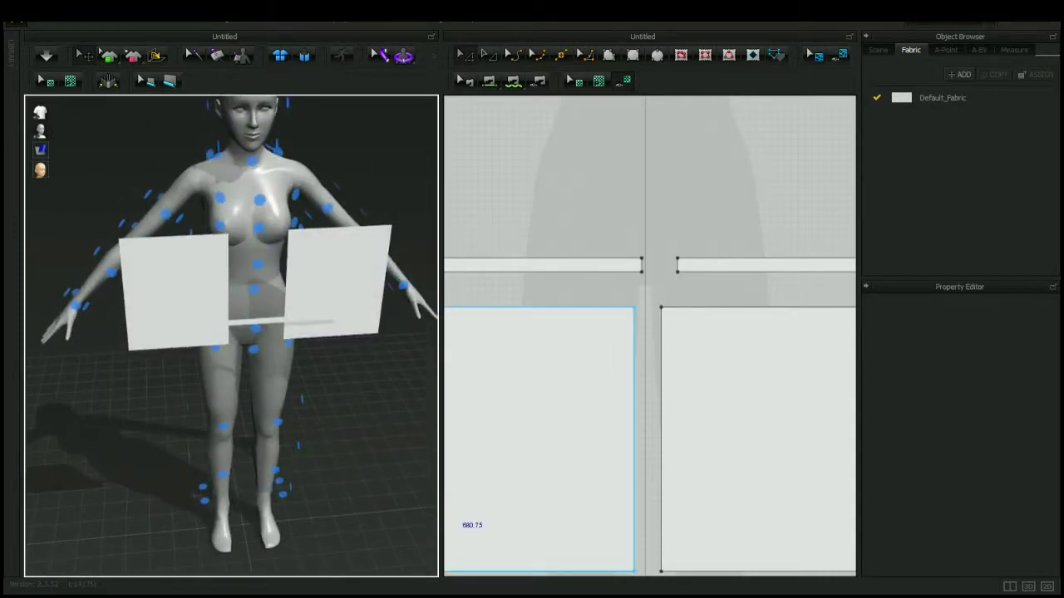
Wrap the left large panel around the avatar's right hip using an arrangement point
click(543, 449)
right_drag(358, 404, 277, 405)
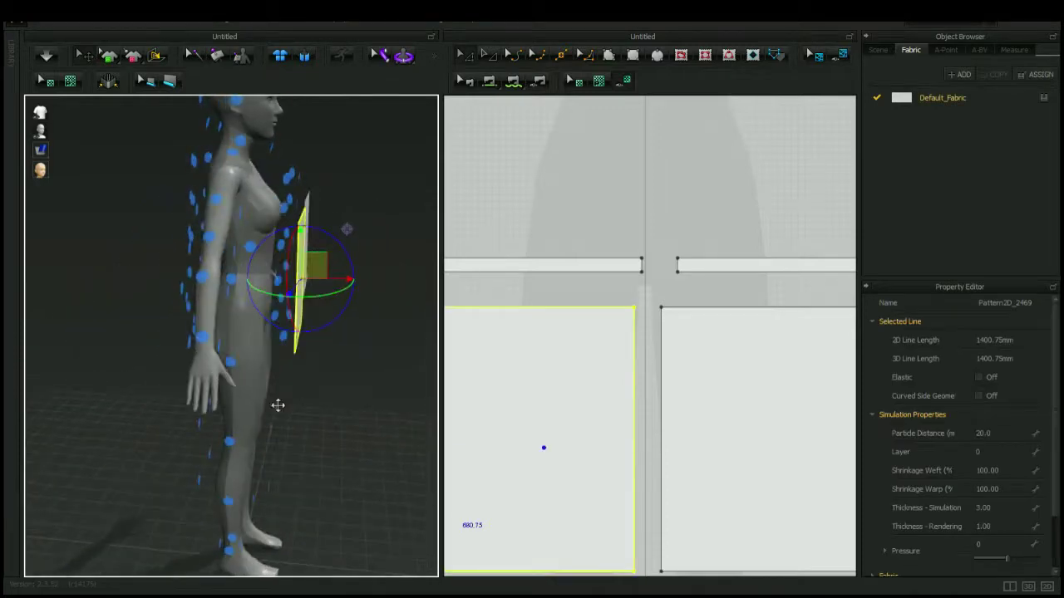
right_drag(346, 228, 311, 225)
click(209, 356)
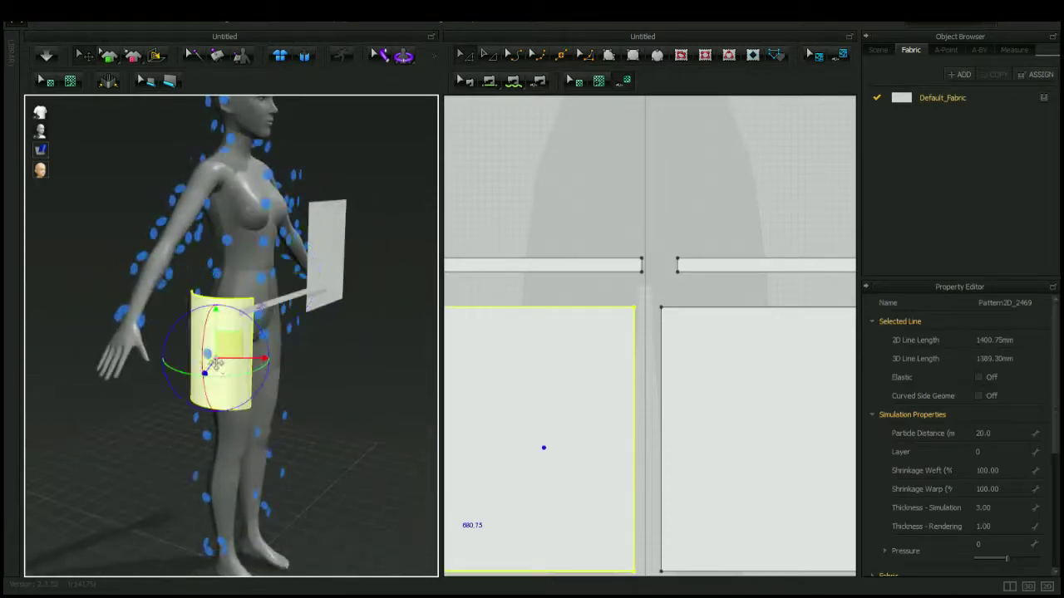
Wrap the right large panel around the avatar's left hip using an arrangement point
right_drag(237, 310, 226, 309)
key(2)
click(331, 290)
right_drag(316, 282, 249, 279)
click(269, 358)
key(2)
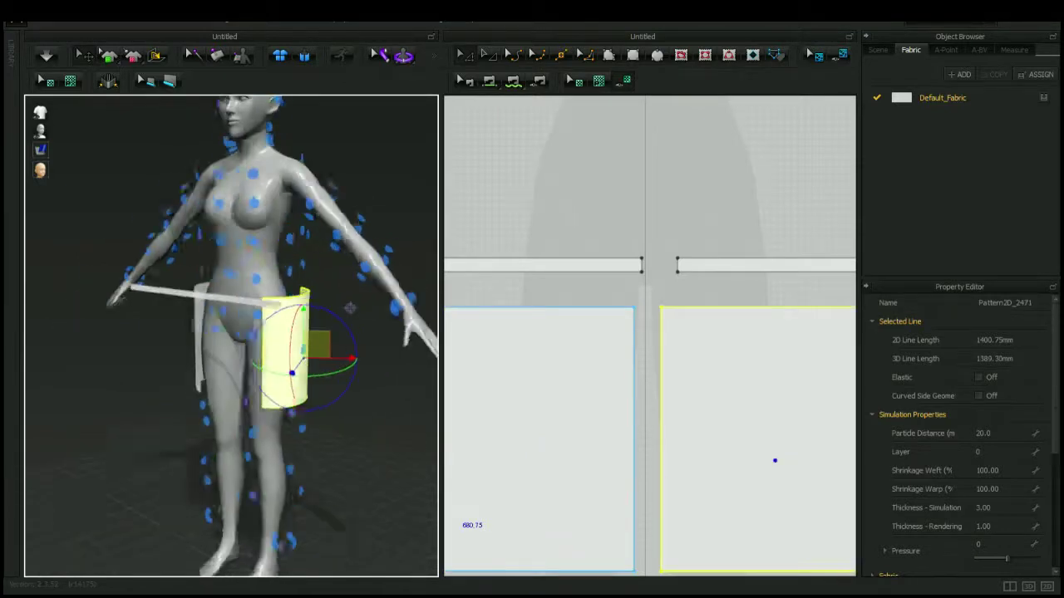
Reposition the right large panel onto an arrangement point at the front of the avatar's hips
click(247, 306)
right_drag(247, 306, 191, 307)
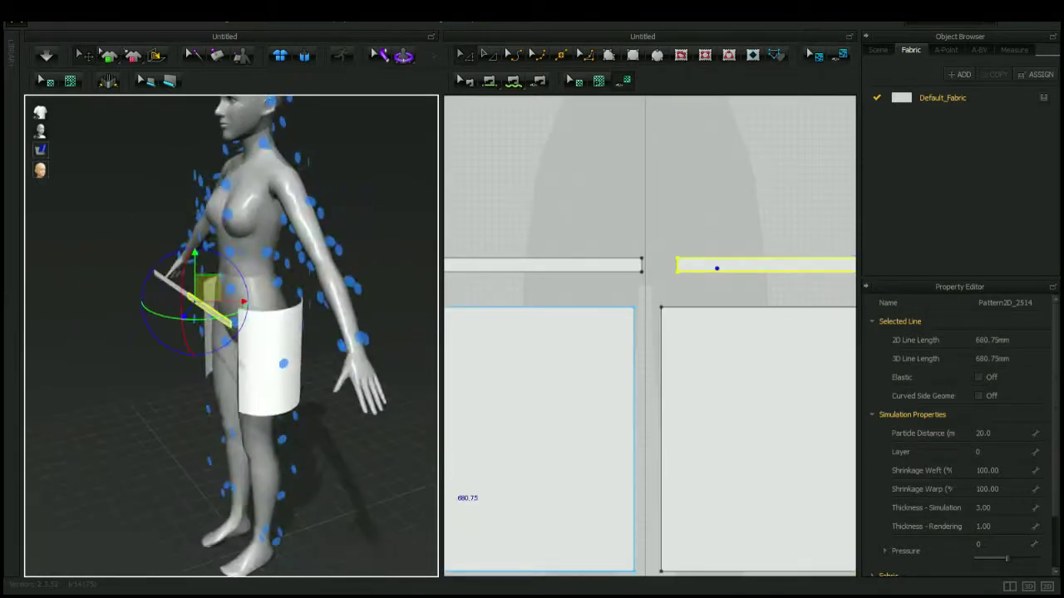
key(2)
click(286, 341)
right_drag(286, 341, 339, 304)
click(258, 340)
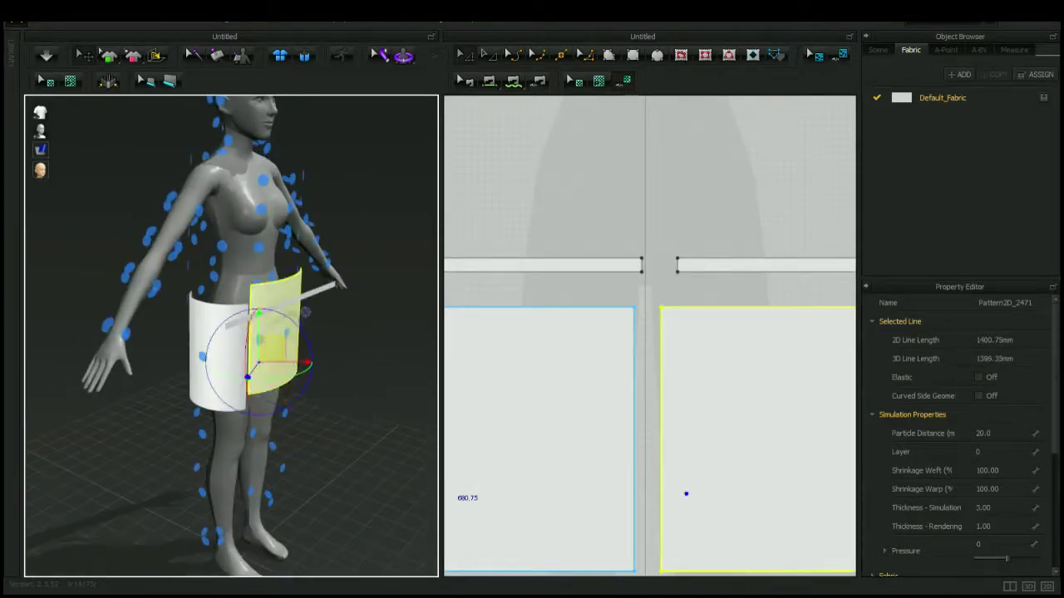
key(2)
Place the left large panel behind the avatar's hips, opposite the front panel
right_drag(258, 331, 323, 302)
click(220, 396)
right_drag(266, 346, 350, 331)
right_drag(352, 427, 120, 467)
click(298, 379)
right_drag(297, 379, 340, 312)
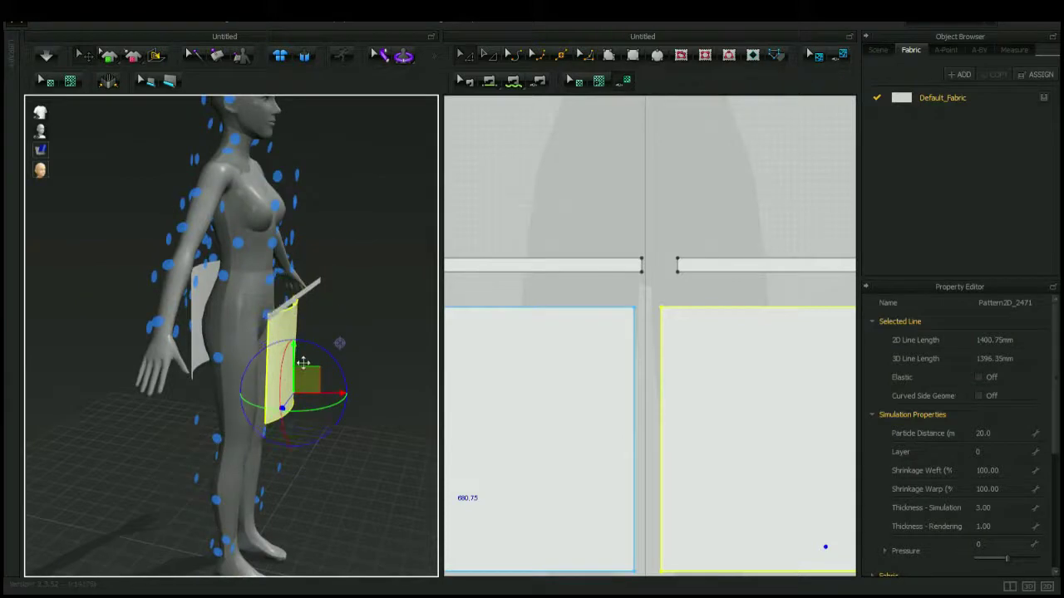
Place the left band around the front of the avatar's waist and the right band around the back of the waist
right_drag(301, 353, 199, 328)
click(192, 304)
click(254, 280)
right_drag(258, 266, 300, 231)
click(319, 310)
right_drag(319, 310, 366, 267)
click(236, 283)
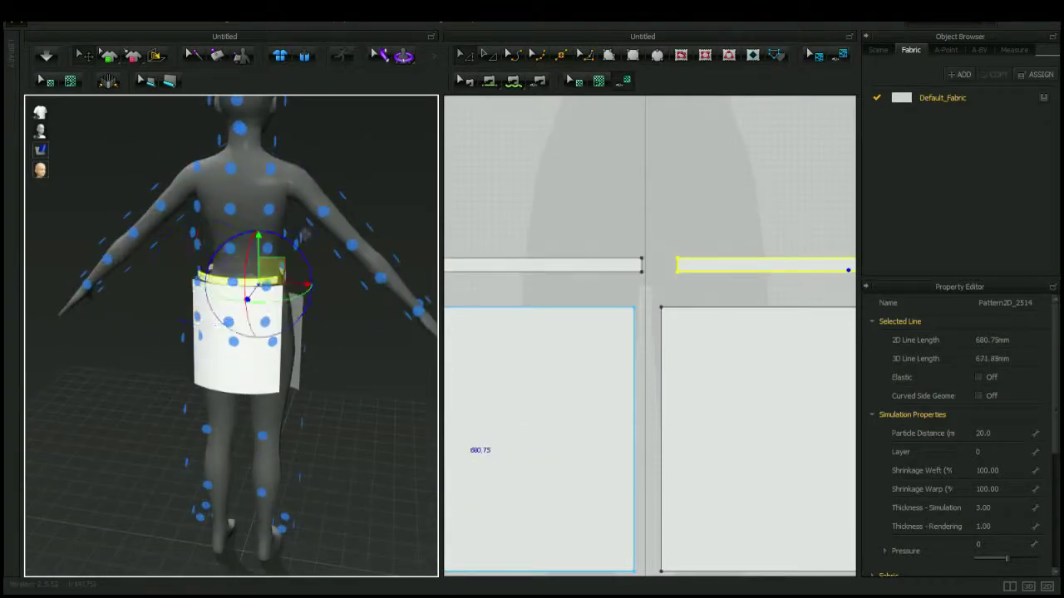
Lower the back panel slightly beneath the waistband and hide the arrangement points
click(256, 382)
drag(261, 358, 261, 376)
right_drag(371, 413, 93, 390)
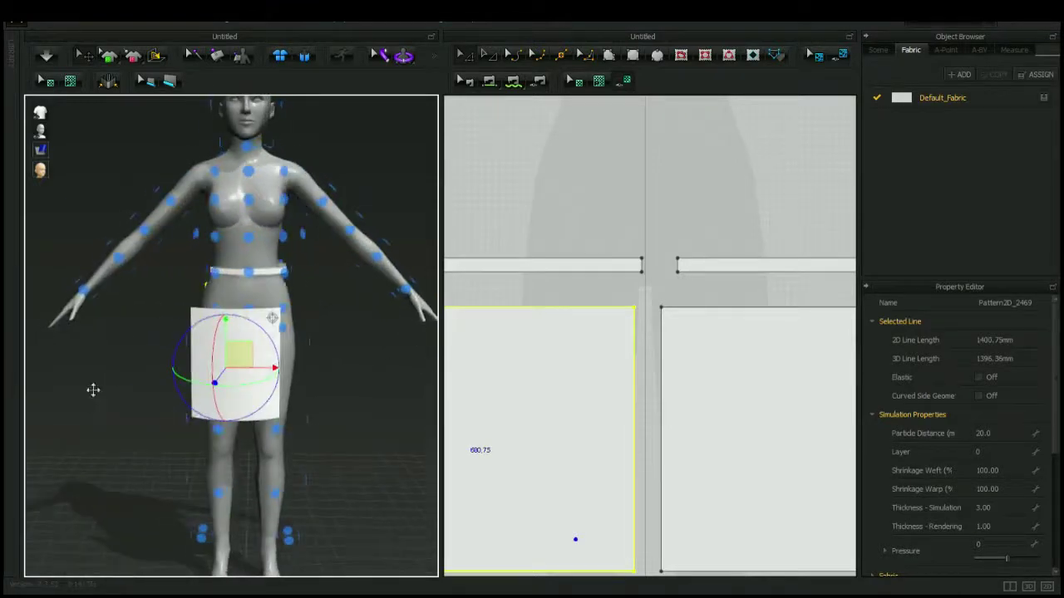
mouse_move(54, 140)
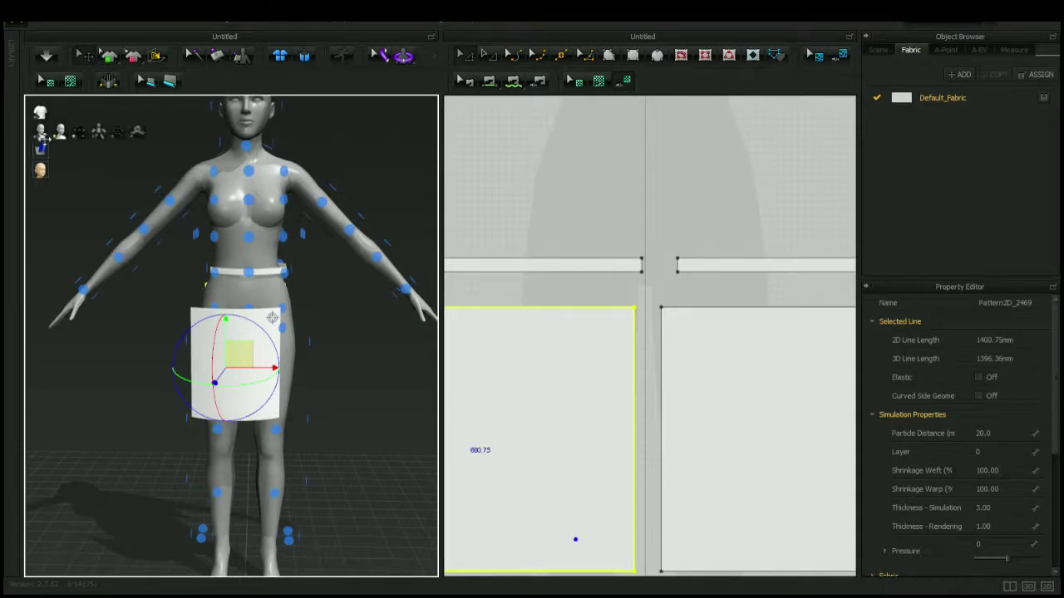
click(81, 138)
Raise the back panel slightly, then move the front panel up and centre it over the avatar's hips
mouse_move(347, 375)
right_down()
mouse_move(407, 377)
mouse_move(350, 375)
right_up()
drag(237, 347, 234, 339)
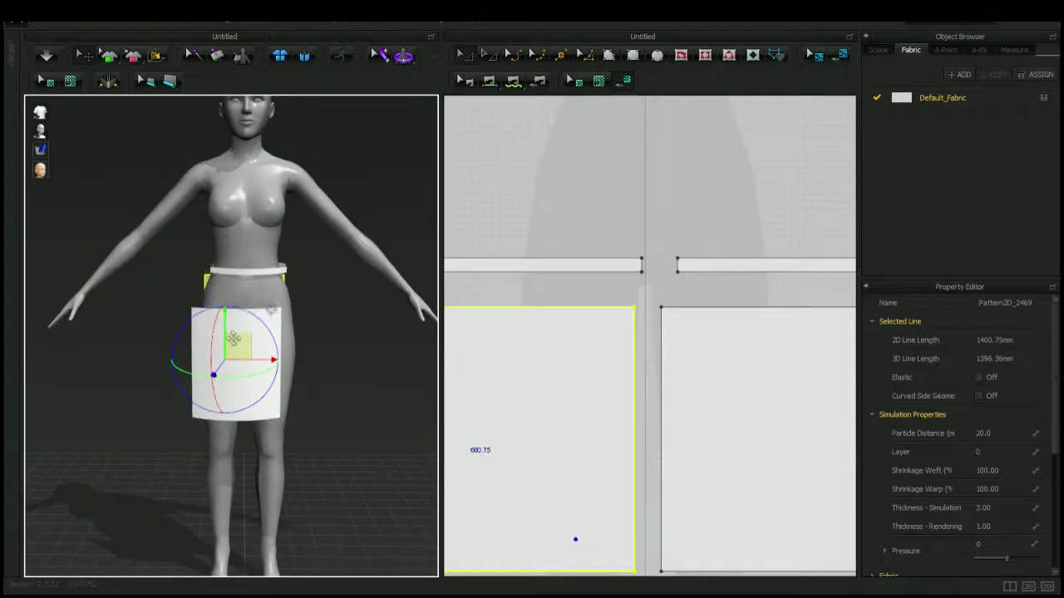
click(283, 328)
drag(284, 309, 315, 309)
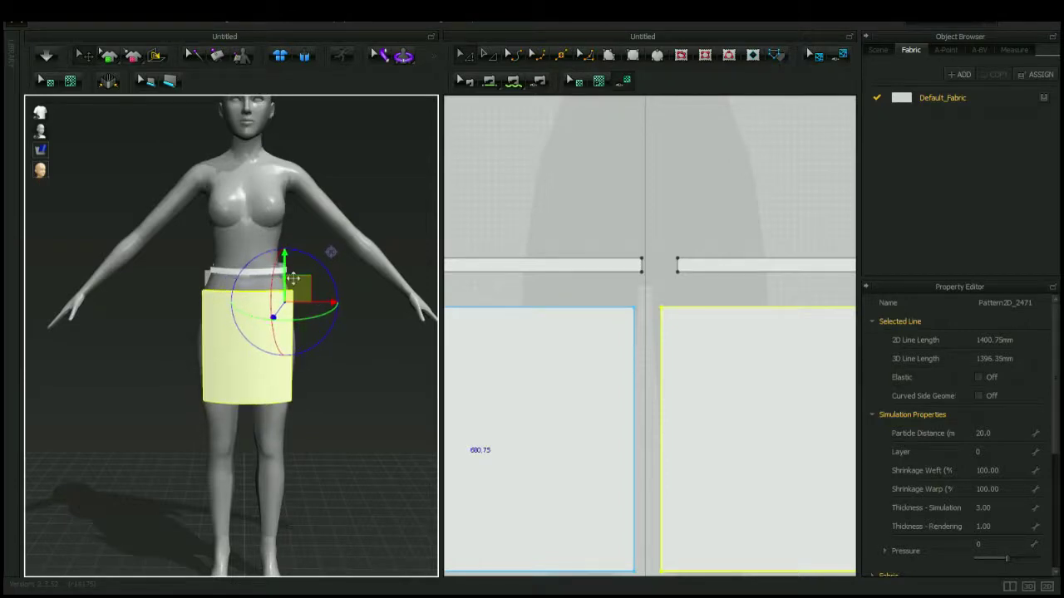
Examine the placement of the panels and bands around the avatar from the front and side
click(357, 354)
right_drag(357, 354, 354, 403)
scroll(358, 399, down, 2)
scroll(357, 399, up, 4)
scroll(677, 375, down, 5)
scroll(678, 375, up, 1)
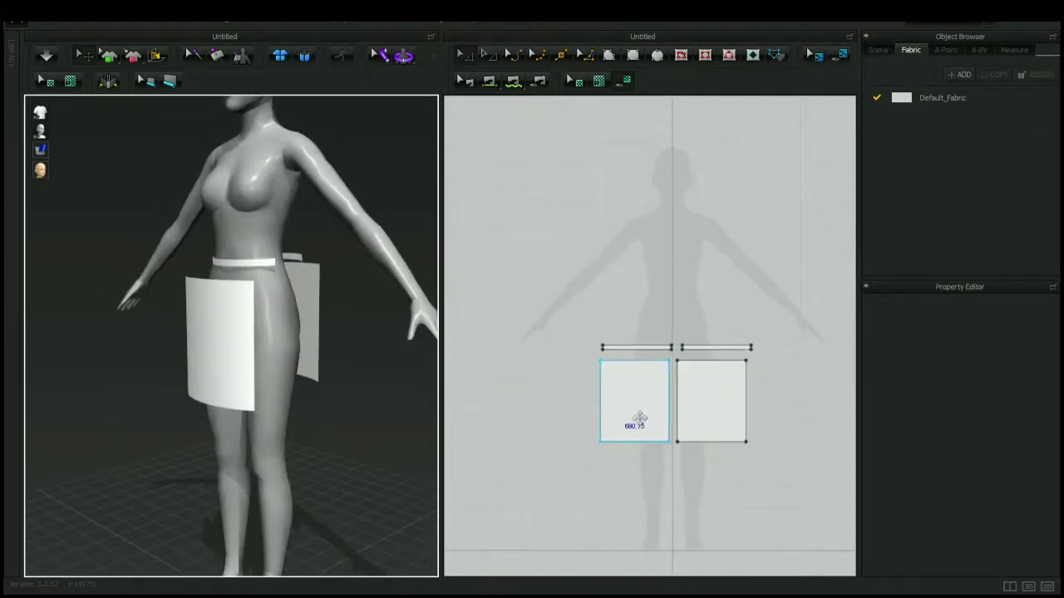
right_drag(353, 399, 334, 401)
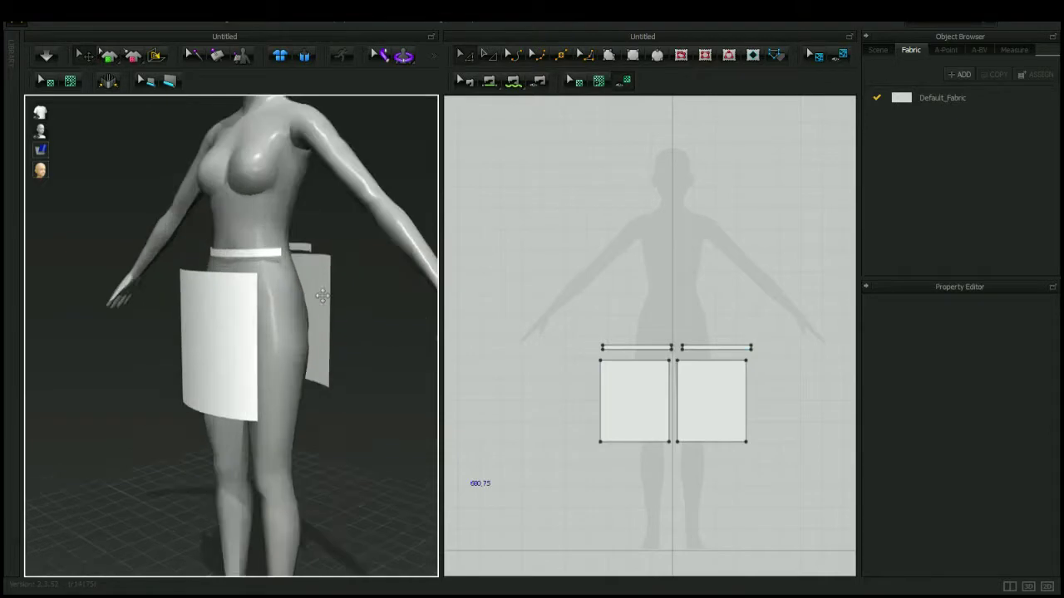
scroll(322, 296, down, 2)
scroll(323, 296, up, 3)
right_drag(322, 296, 340, 394)
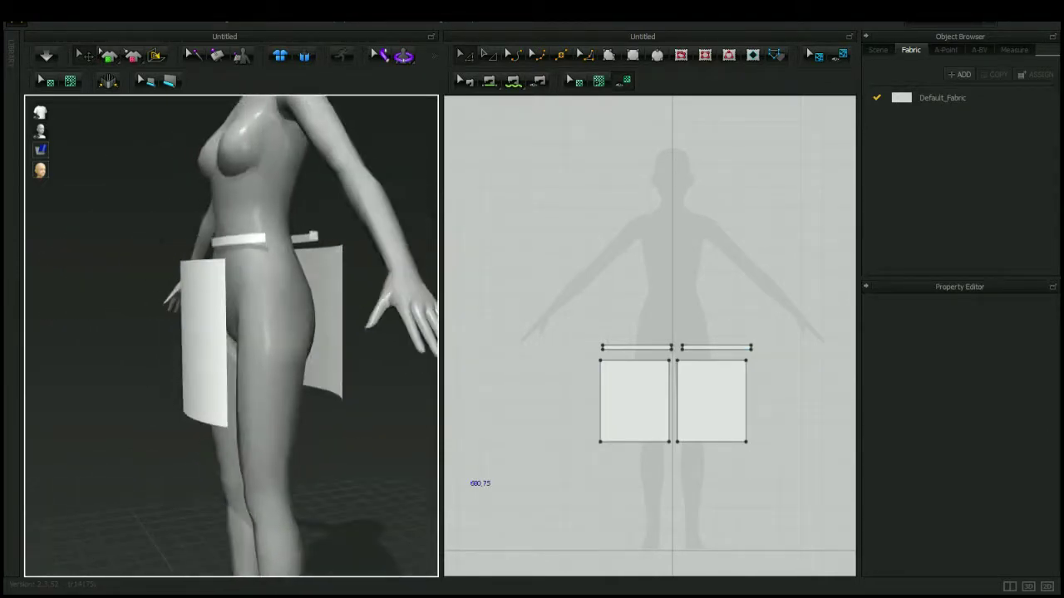
Select the front and back panels on the avatar to identify their matching 2D pattern pieces
click(221, 281)
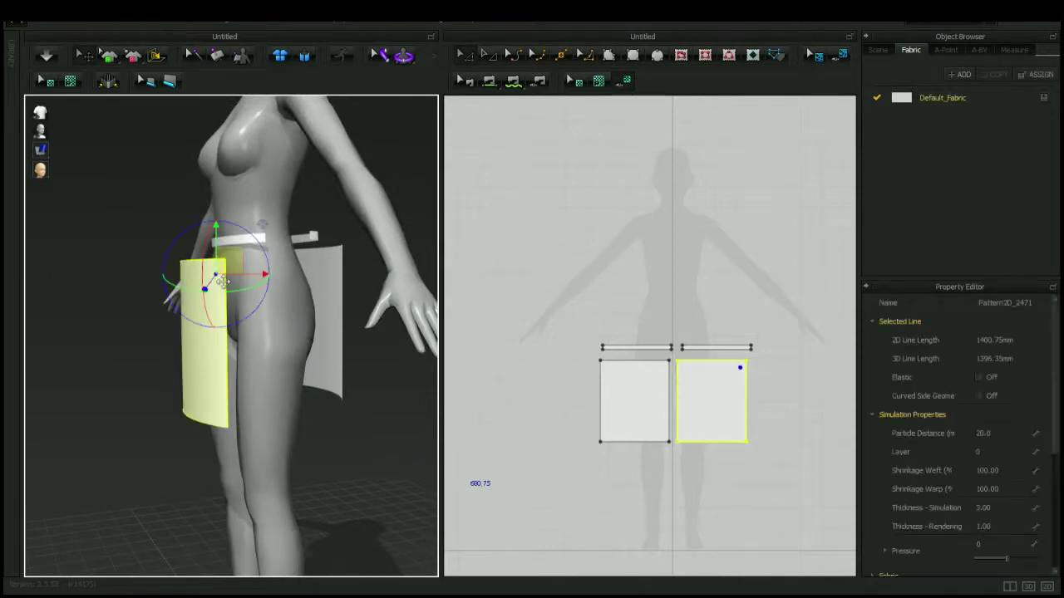
click(343, 267)
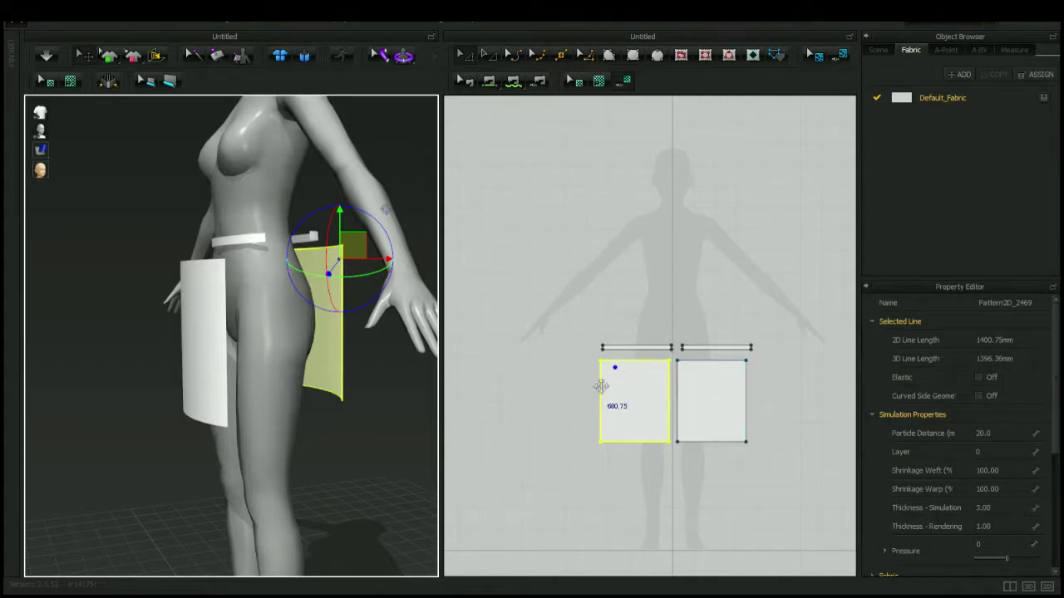
click(213, 280)
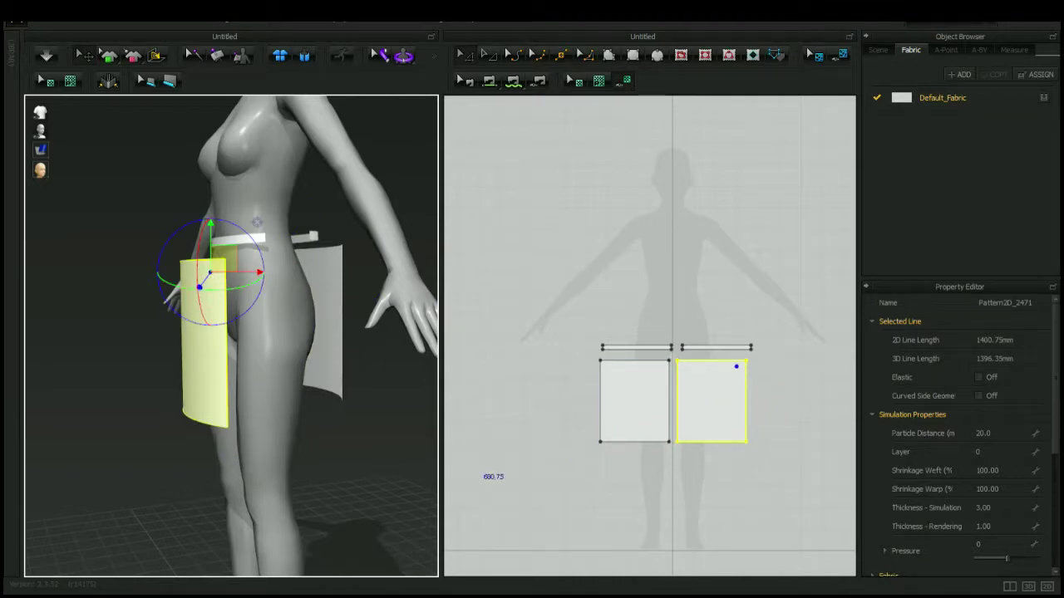
right_drag(359, 451, 358, 459)
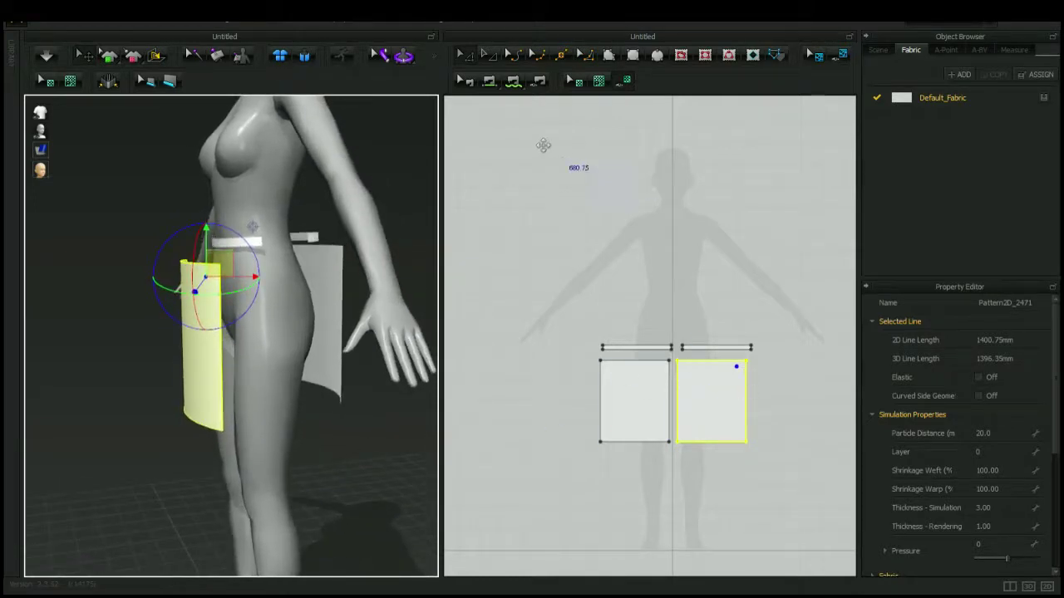
Sew the outer vertical edges of the two large panels together with segment sewing
click(496, 95)
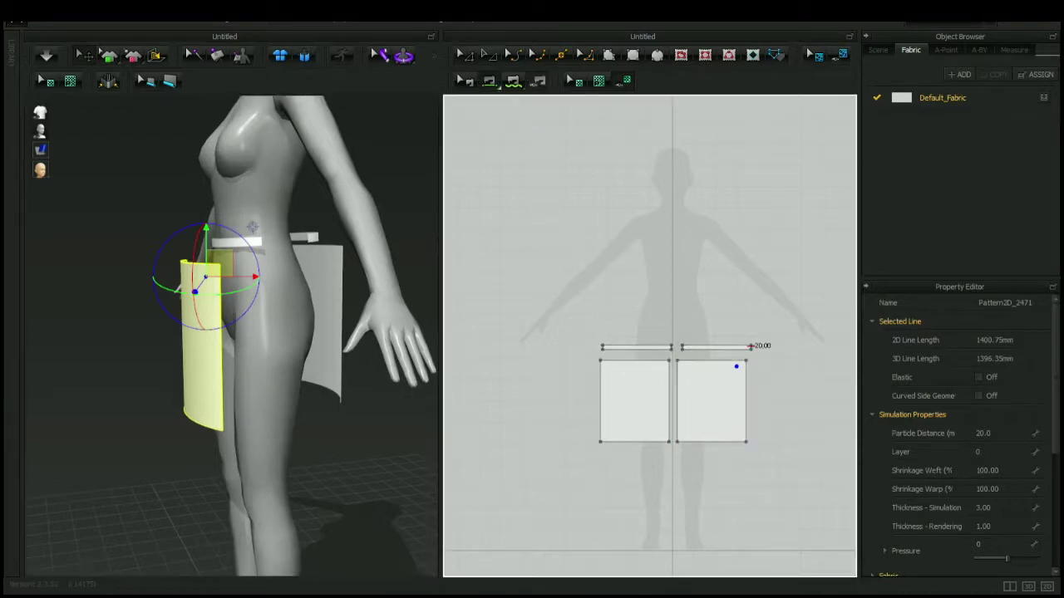
click(745, 376)
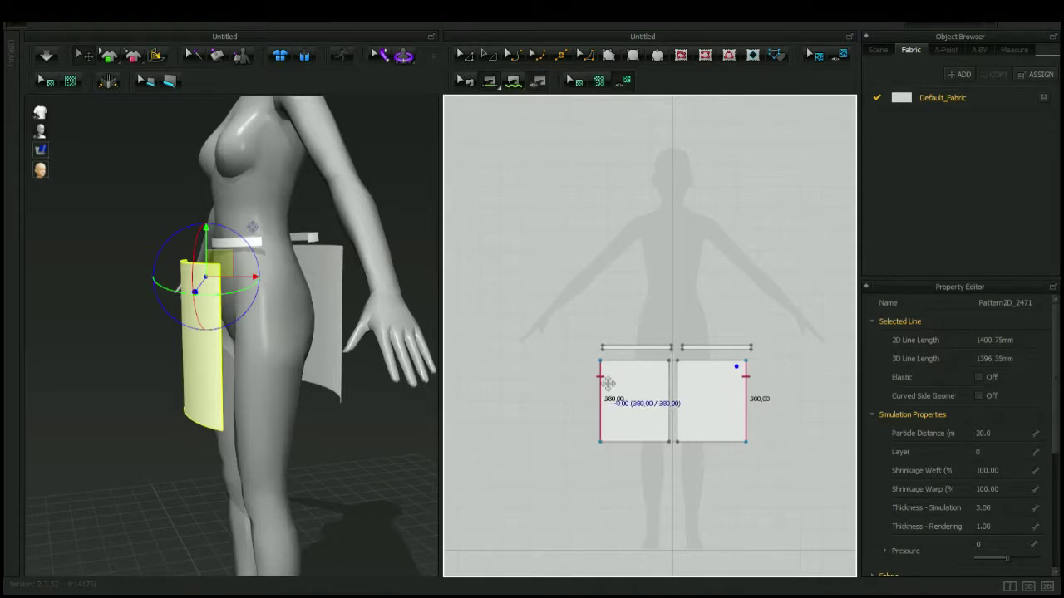
click(602, 380)
right_drag(291, 391, 423, 403)
Try sewing the large panels' inner vertical edges in opposite directions, and delete the crossed seam
click(680, 382)
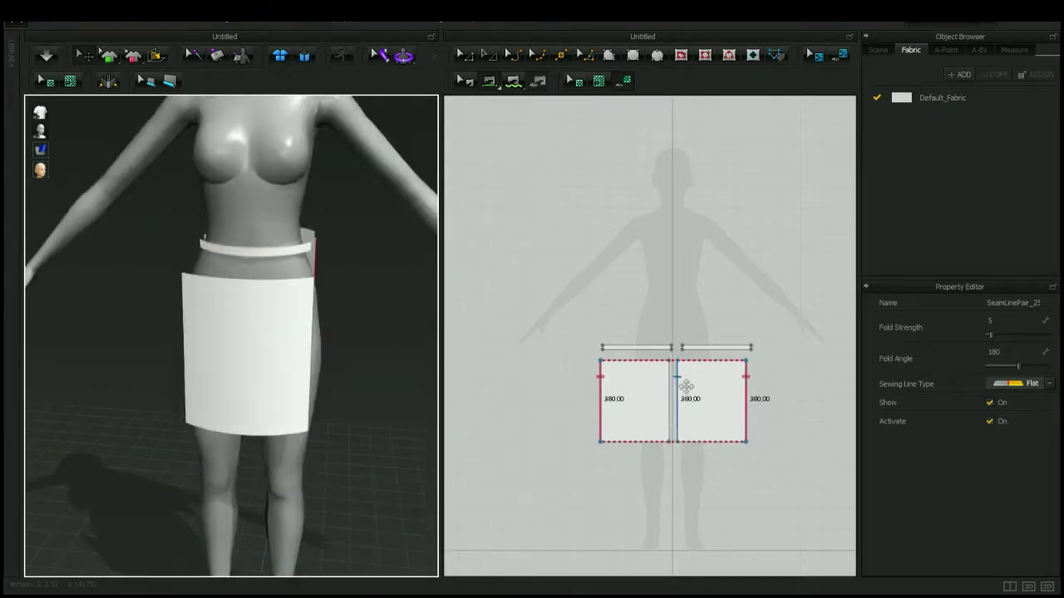
click(671, 427)
right_drag(312, 407, 272, 415)
scroll(732, 463, down, 2)
scroll(732, 463, up, 5)
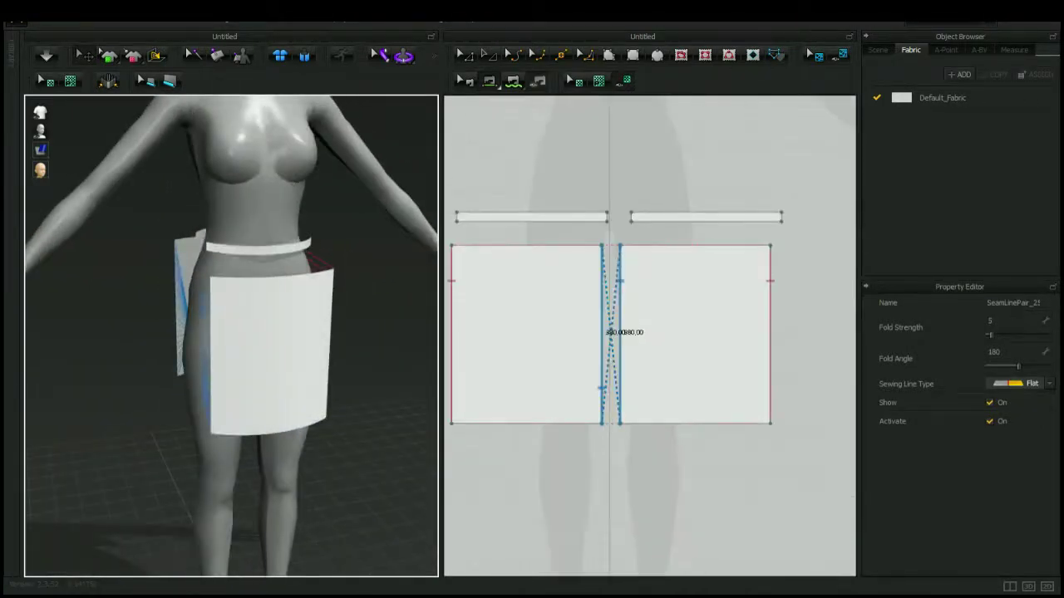
key(Delete)
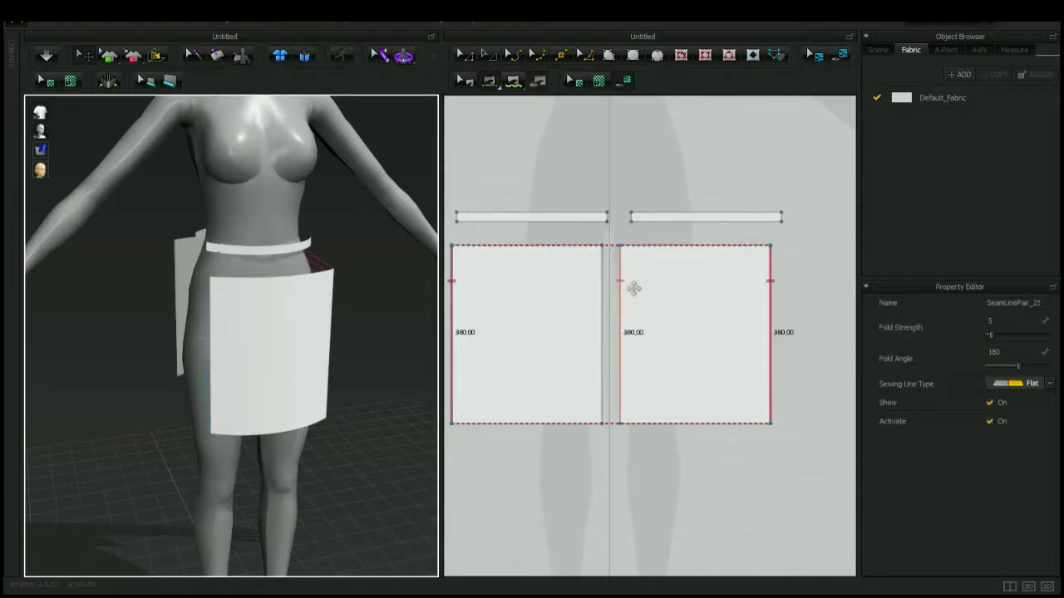
Sew the inner vertical edges of the two large panels together in matching directions
click(605, 290)
mouse_move(276, 375)
right_down()
mouse_move(415, 378)
mouse_move(263, 379)
right_up()
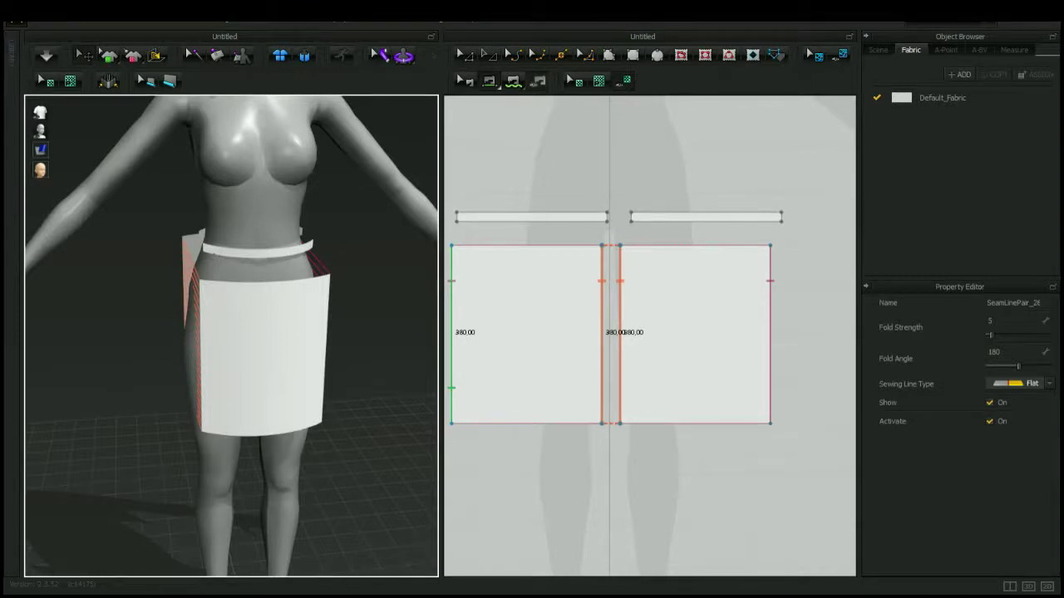
Sew the left band's lower edge to the right panel's top edge, and the right band's lower edge to the left panel's top edge
click(275, 249)
click(290, 341)
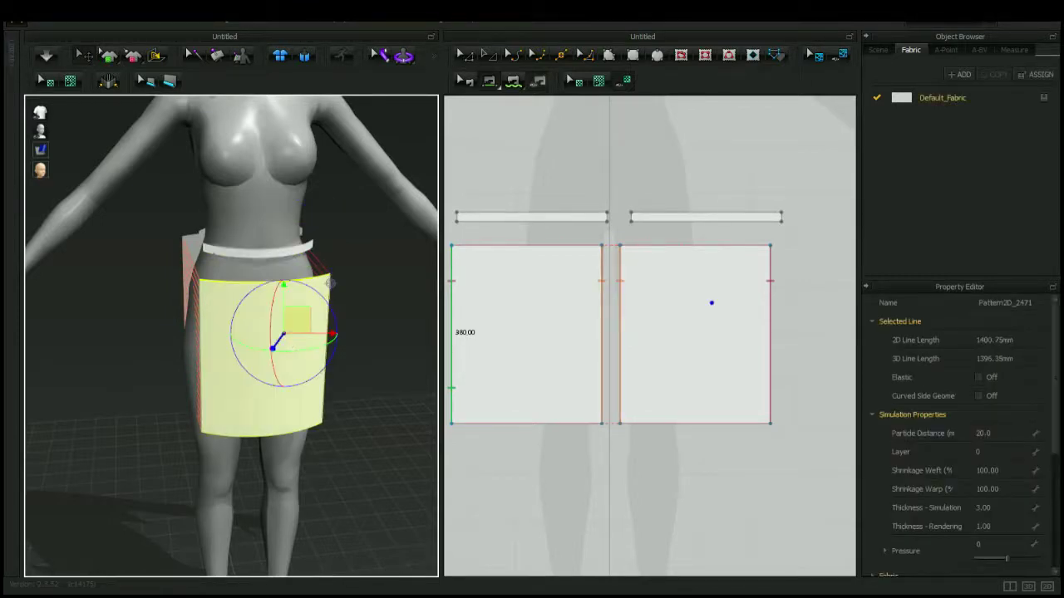
click(488, 222)
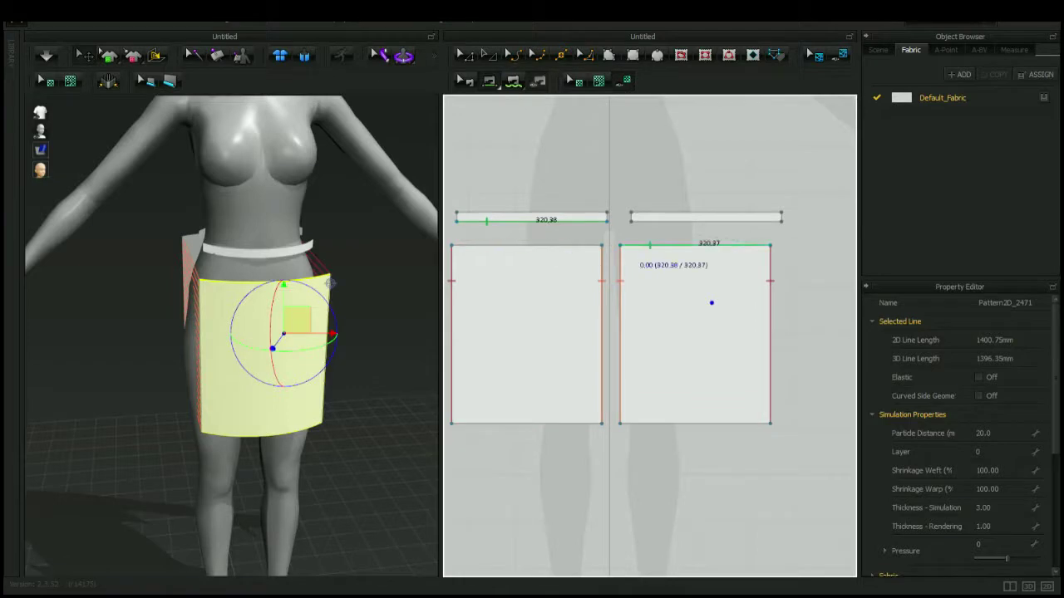
click(640, 246)
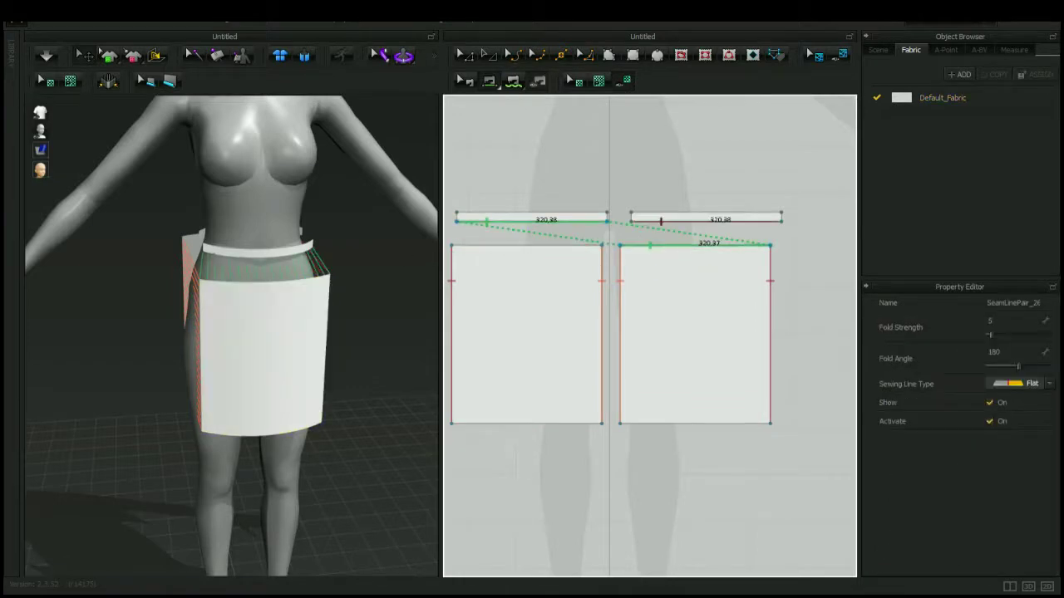
click(510, 245)
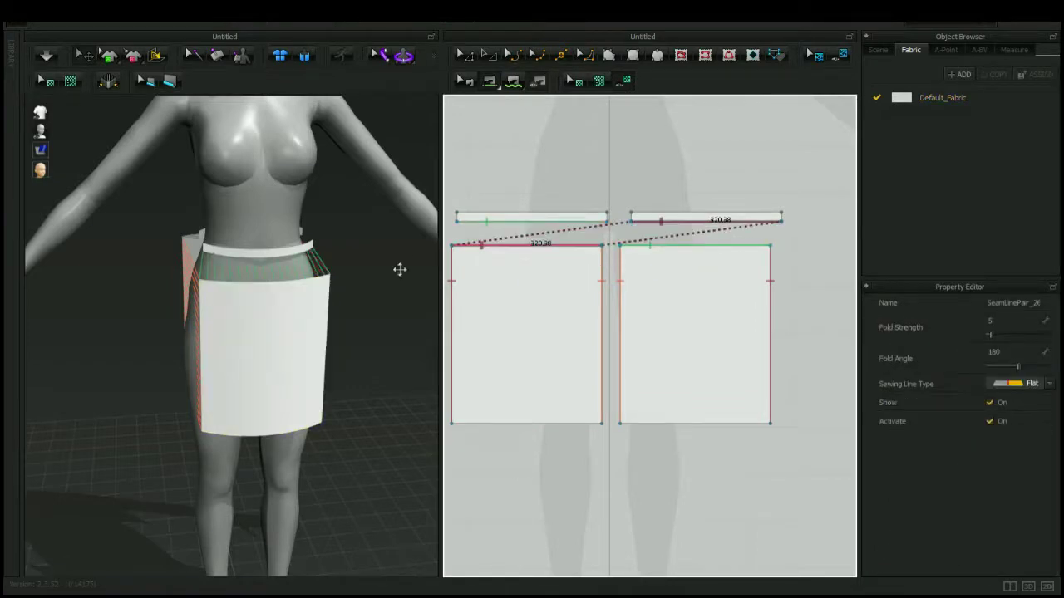
right_drag(191, 332, 269, 336)
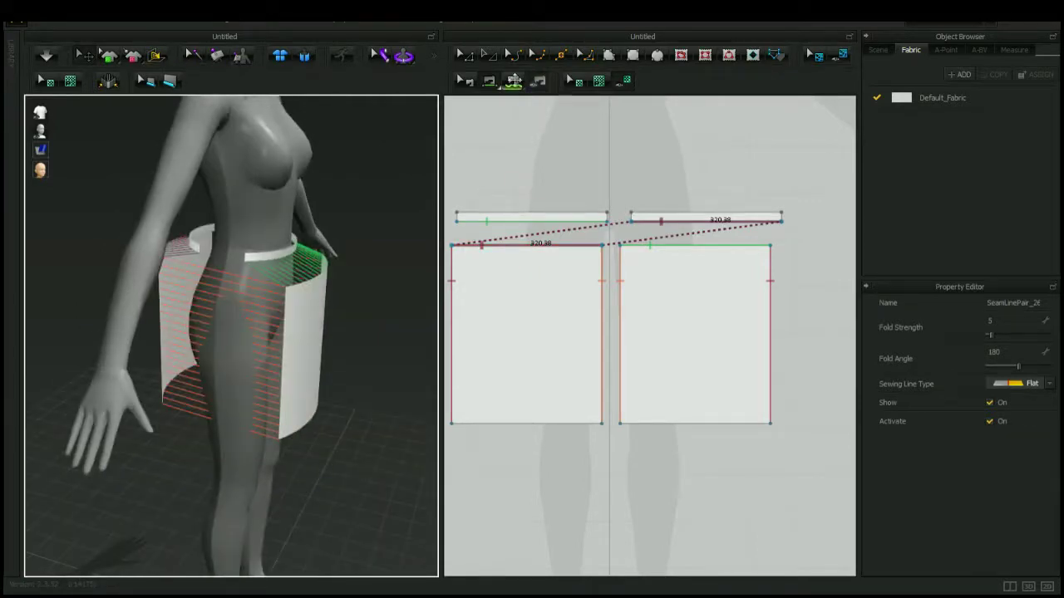
Sew the two bands' outer short ends together and their inner short ends together
click(462, 57)
click(255, 266)
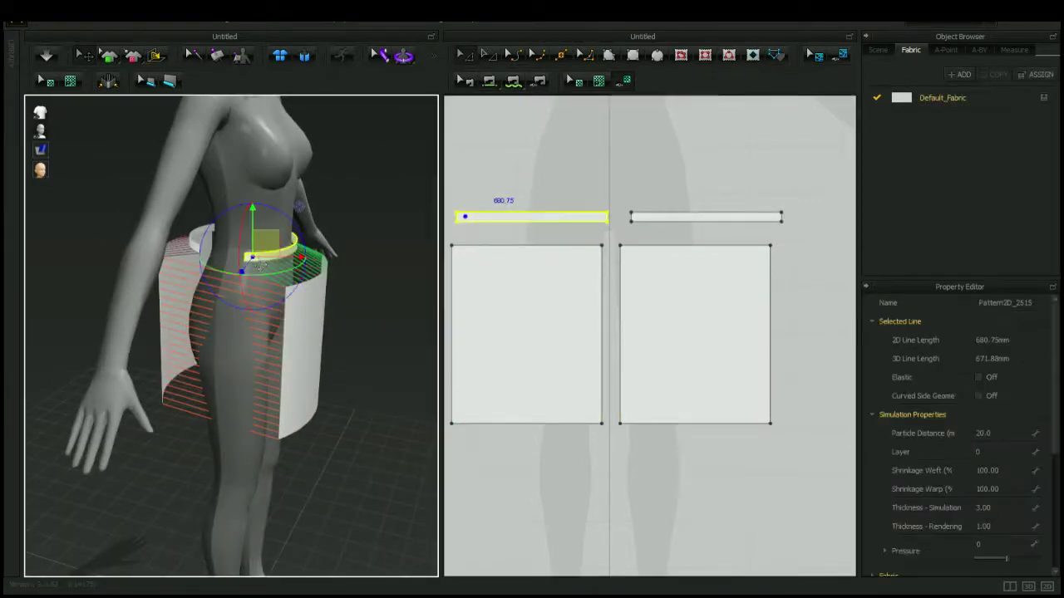
click(200, 254)
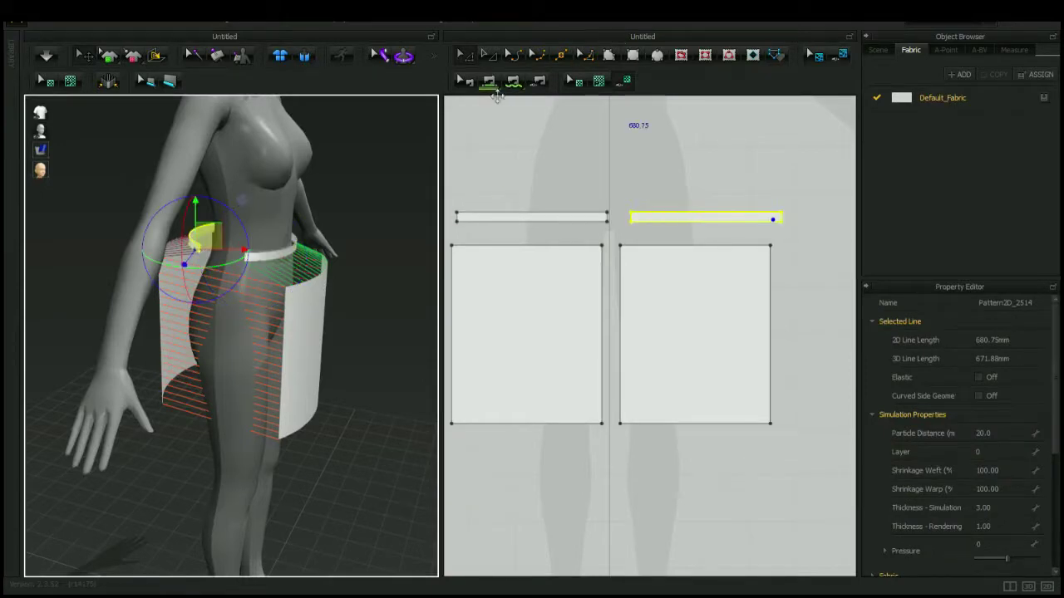
click(488, 83)
click(781, 218)
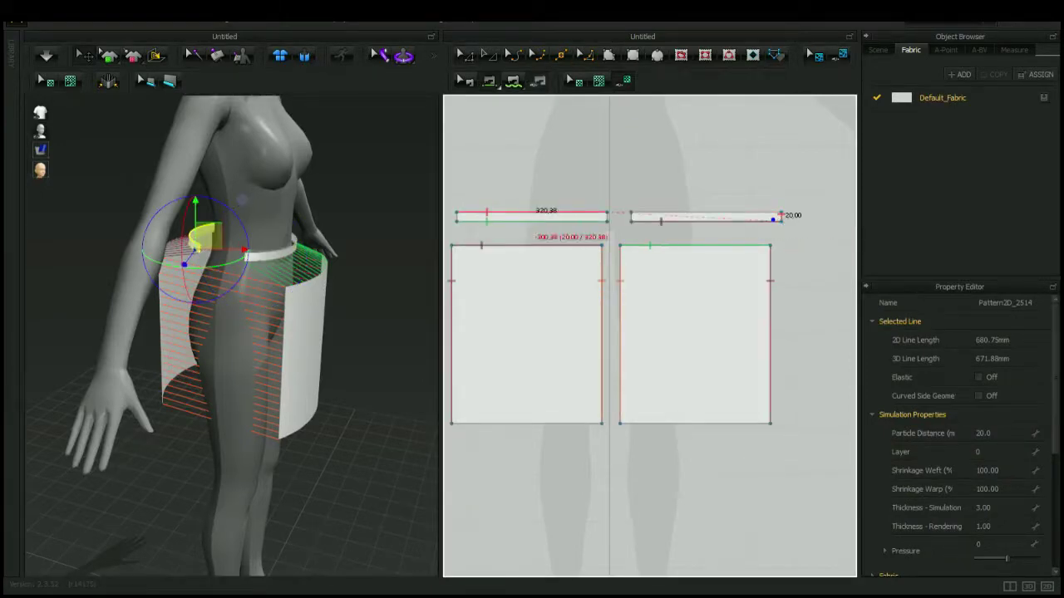
click(462, 218)
click(631, 217)
click(607, 217)
Run the simulation to drape the sewn skirt onto the avatar
key(8)
right_drag(249, 249, 100, 516)
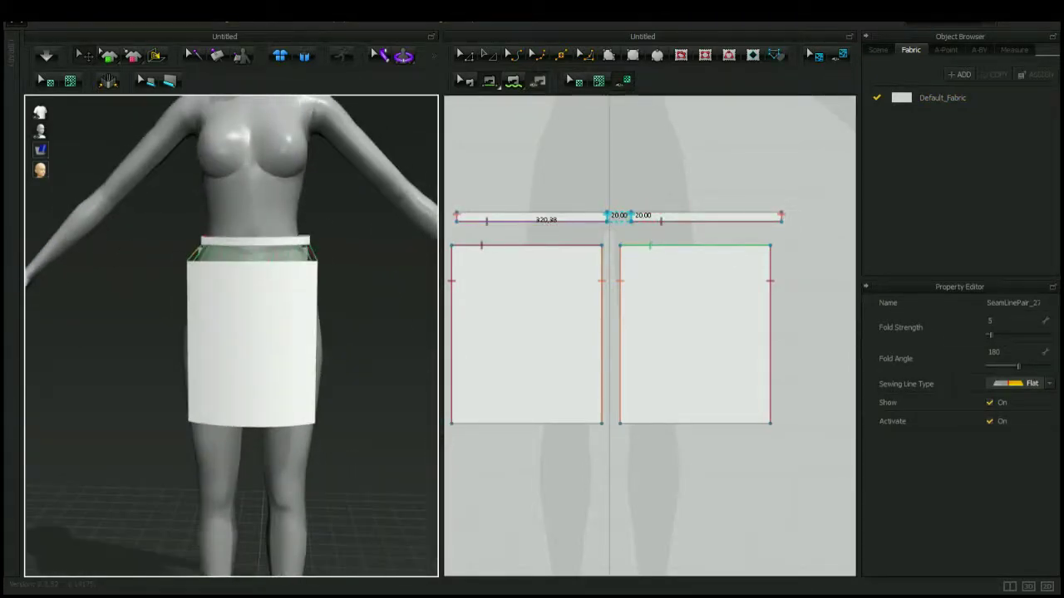
scroll(348, 335, up, 2)
scroll(344, 340, down, 5)
right_drag(344, 340, 304, 364)
click(52, 63)
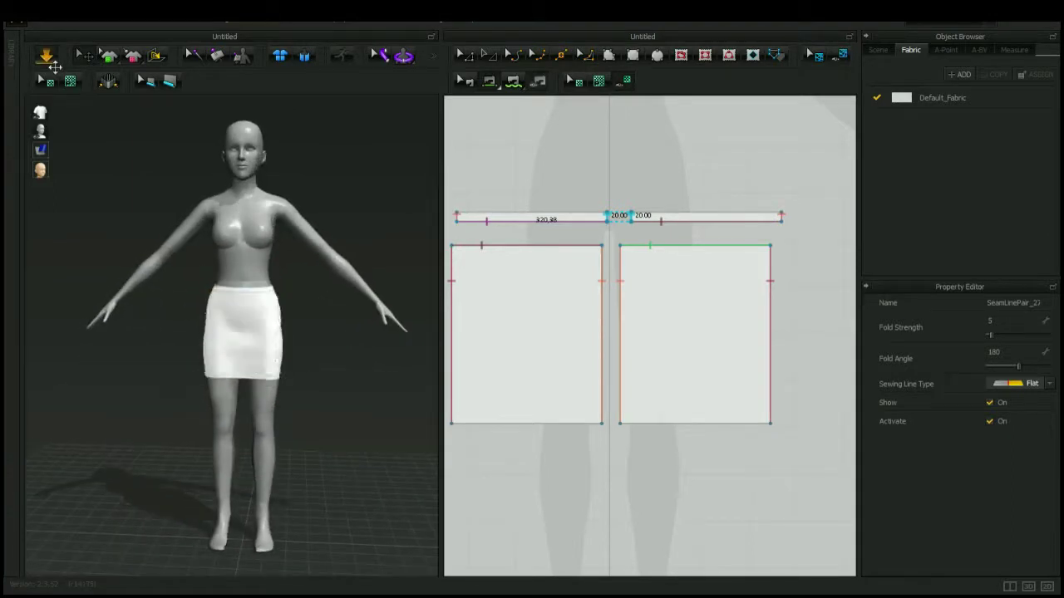
right_drag(274, 378, 175, 400)
scroll(199, 364, up, 5)
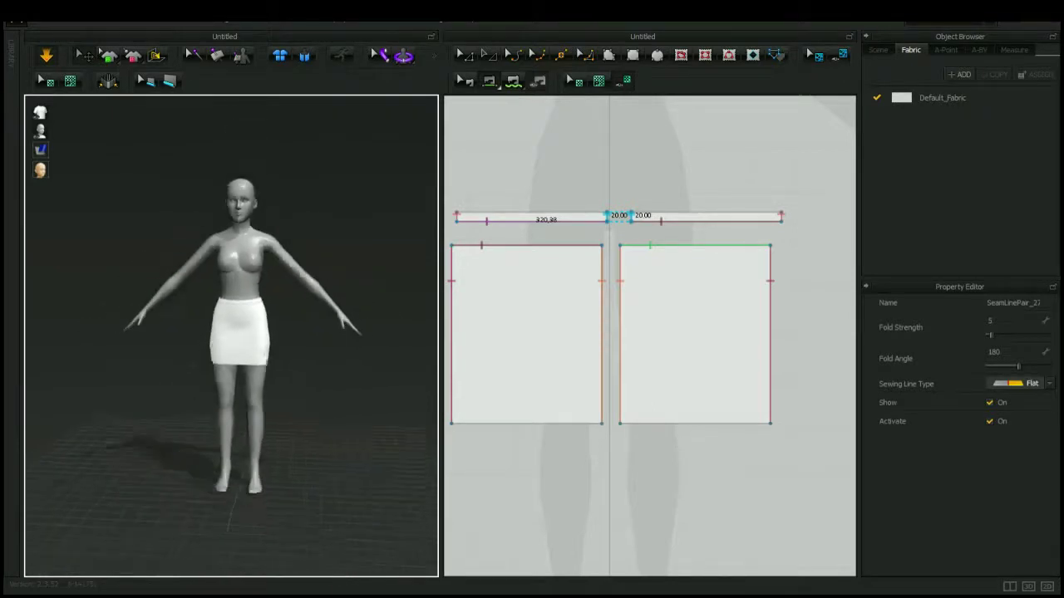
Pull the front panel's side edges and lower corners outward while the simulation runs to settle the drape
right_drag(199, 364, 392, 460)
mouse_move(304, 457)
right_down()
mouse_move(355, 457)
mouse_move(263, 445)
mouse_move(347, 468)
mouse_move(308, 463)
right_up()
scroll(349, 442, down, 3)
scroll(349, 444, up, 3)
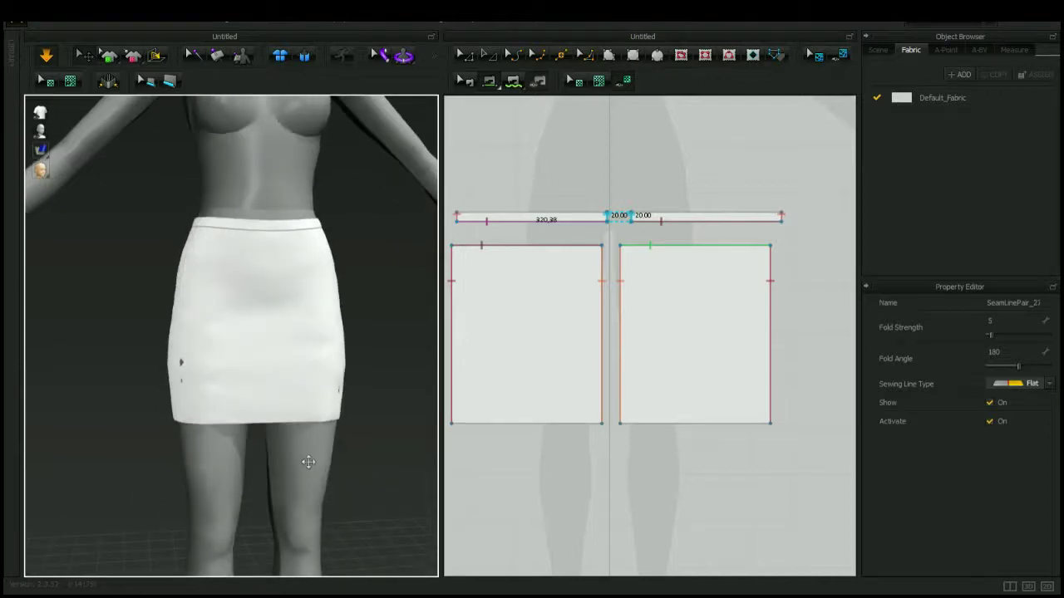
right_drag(312, 462, 157, 456)
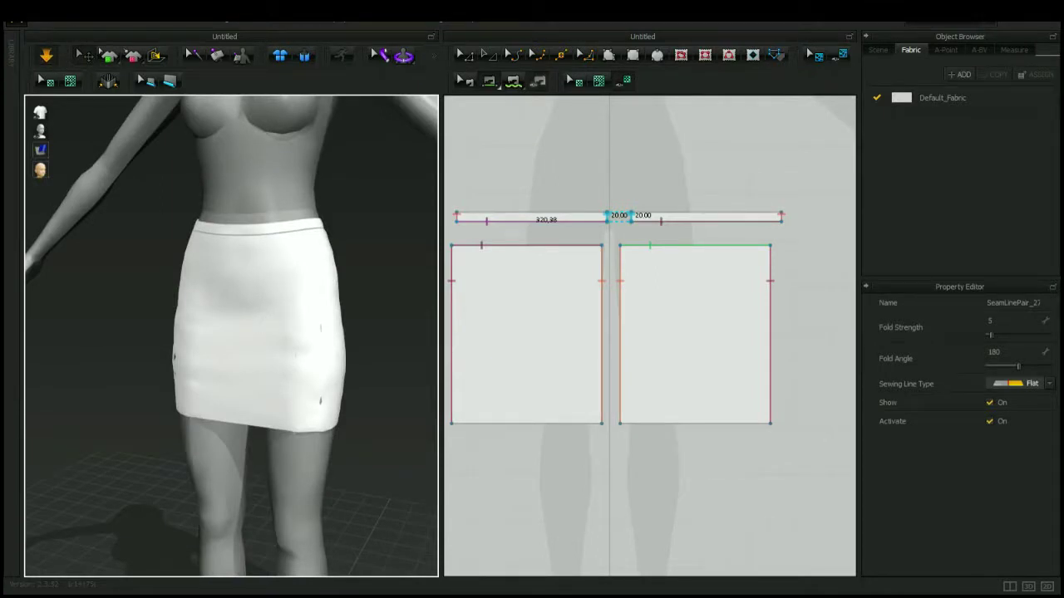
right_drag(220, 443, 241, 444)
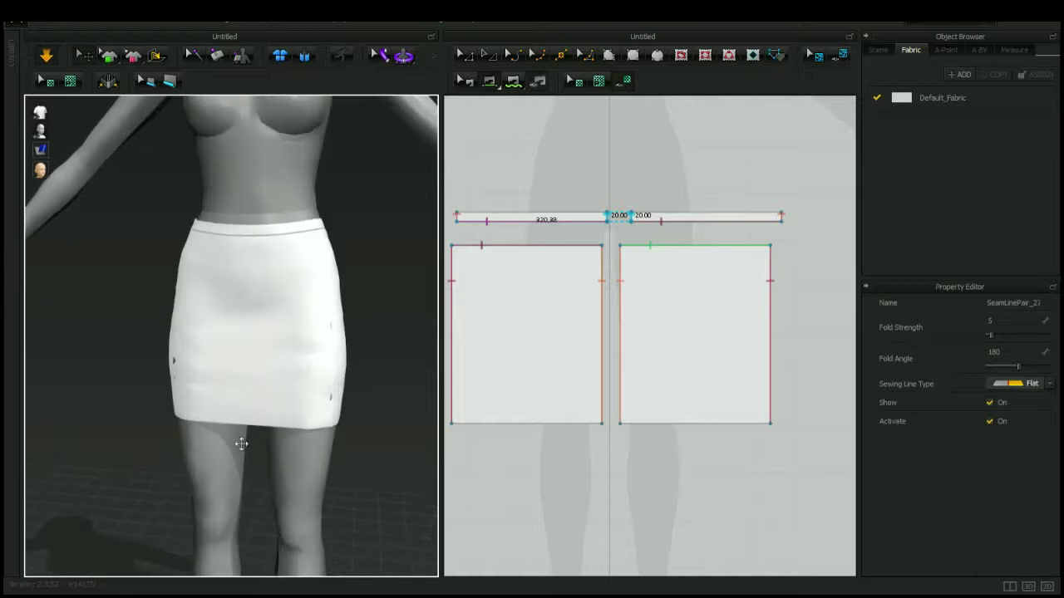
click(186, 367)
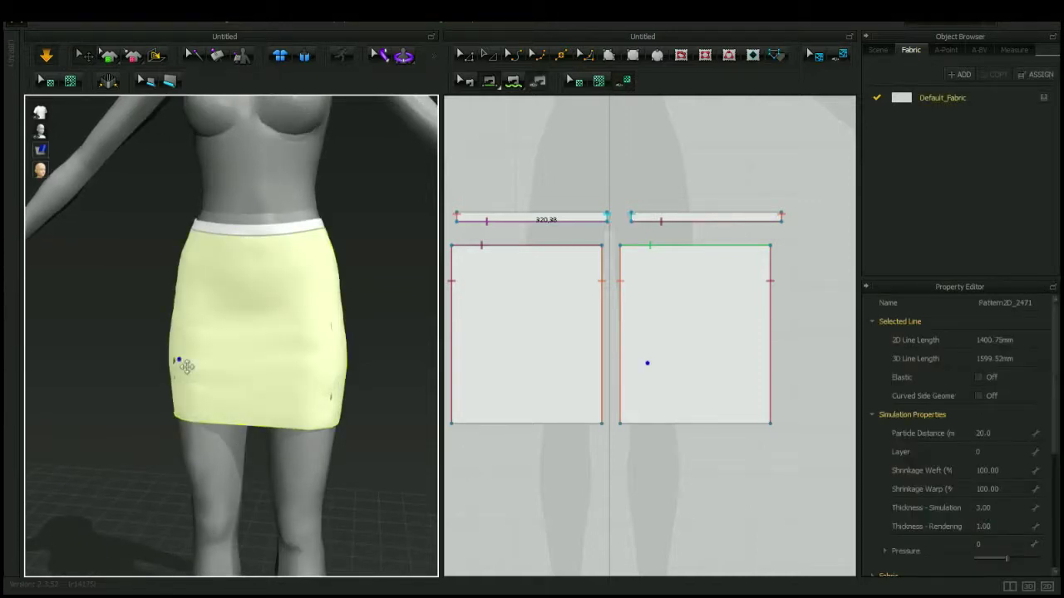
drag(186, 367, 93, 386)
drag(172, 418, 93, 523)
drag(332, 419, 416, 507)
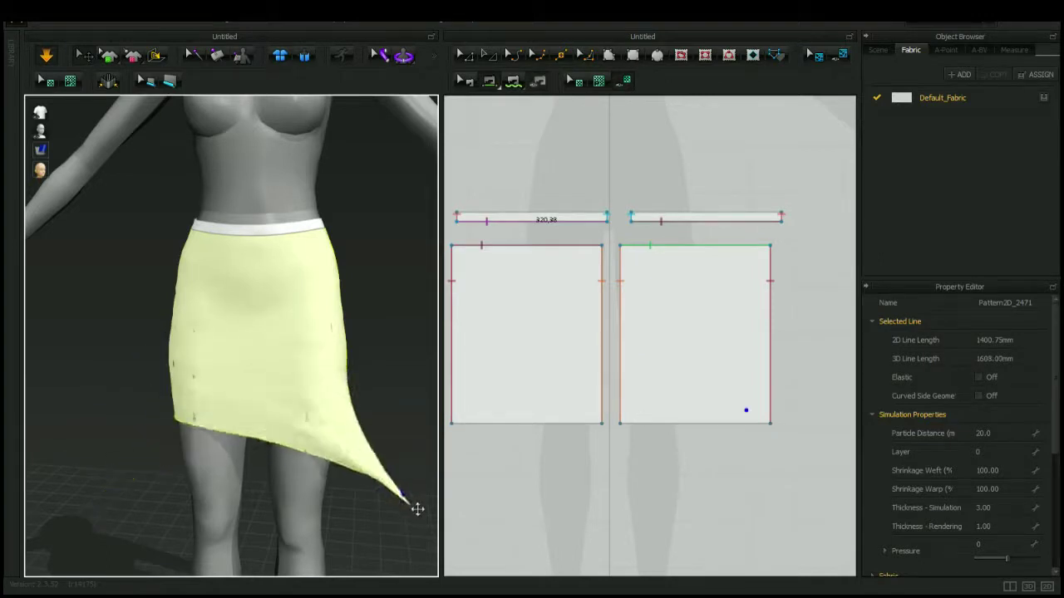
drag(340, 400, 382, 384)
drag(343, 333, 435, 335)
drag(346, 384, 438, 482)
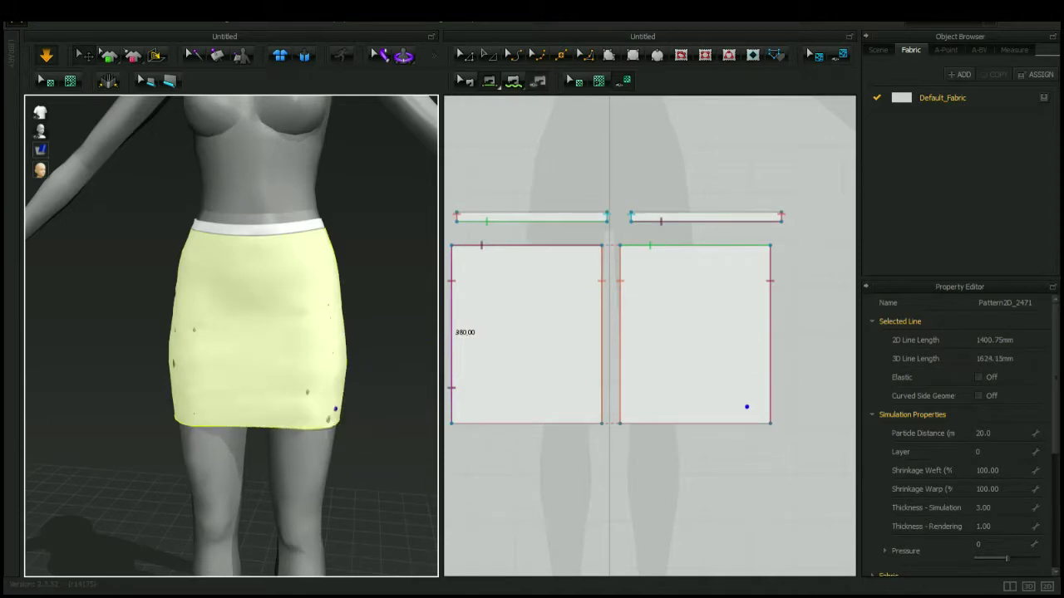
drag(337, 418, 455, 474)
Examine the front of the draped skirt and its matching pattern pieces for fit and surface quality
right_drag(374, 427, 416, 429)
right_drag(335, 435, 312, 457)
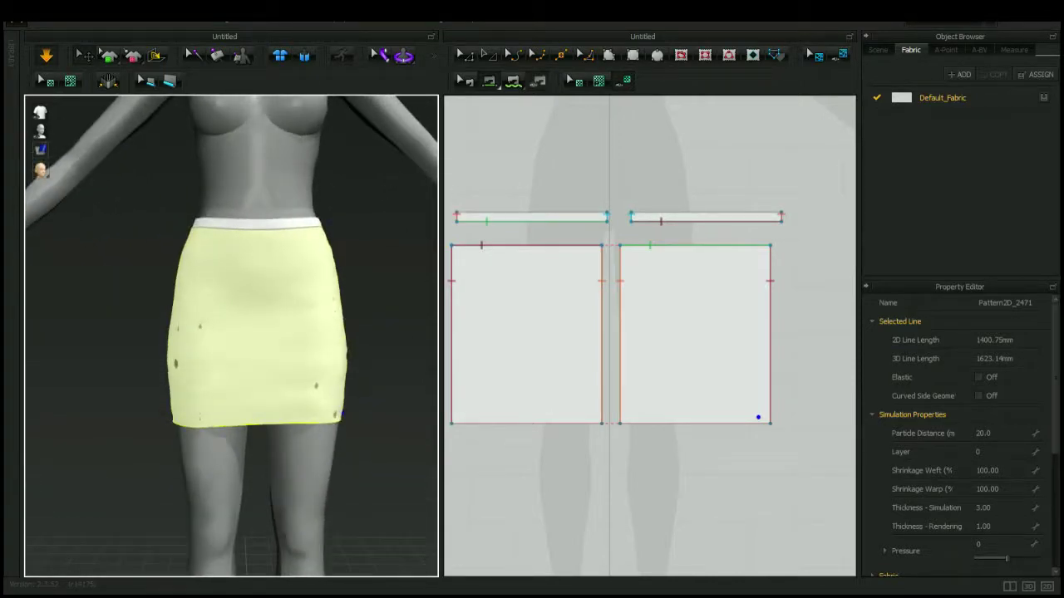
right_drag(352, 456, 632, 491)
right_drag(158, 476, 432, 490)
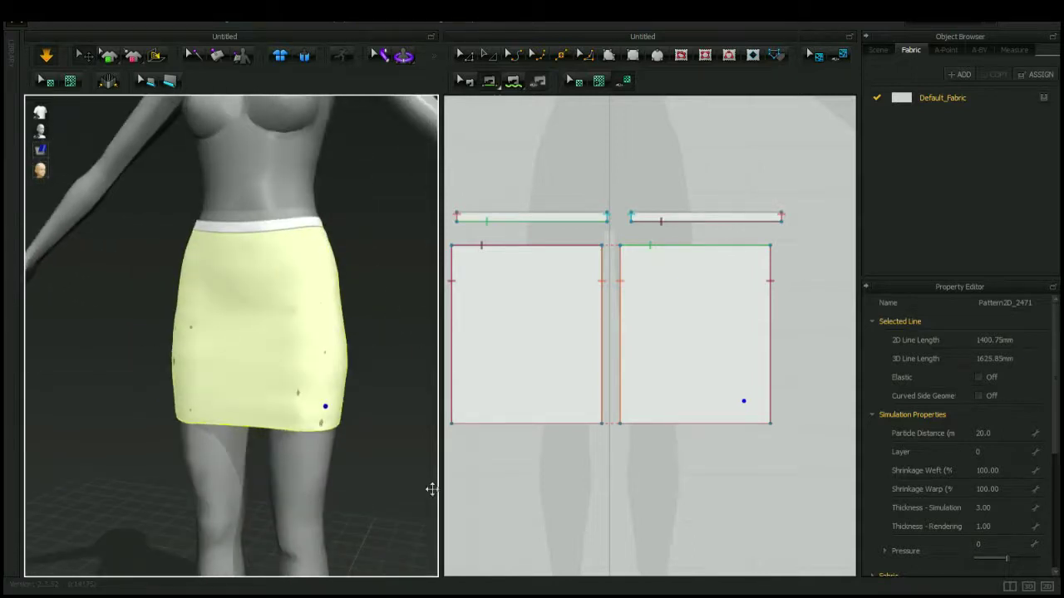
right_drag(348, 475, 373, 475)
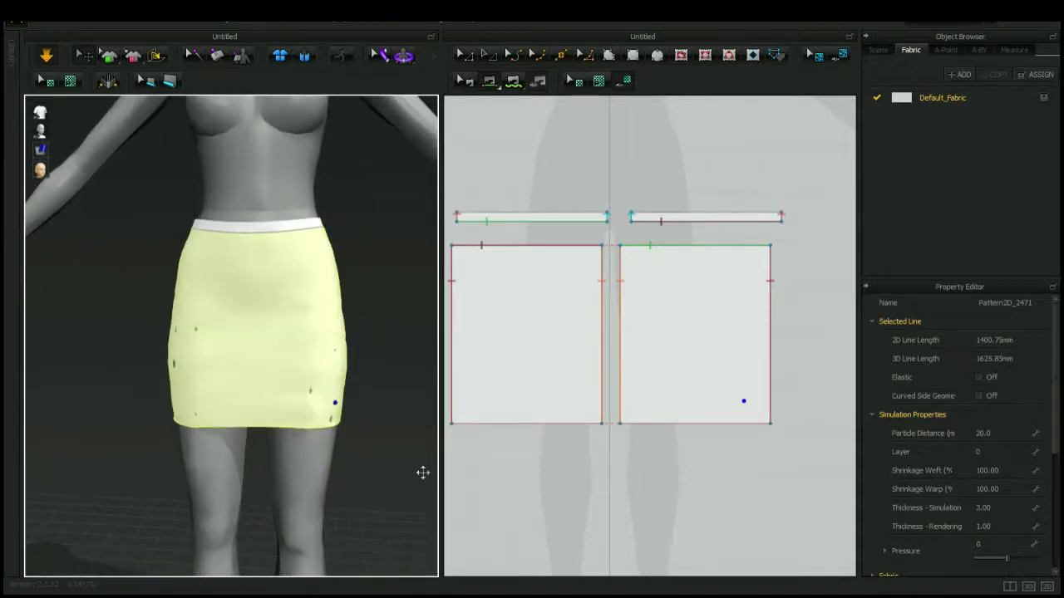
scroll(630, 466, down, 5)
scroll(629, 467, up, 4)
click(465, 58)
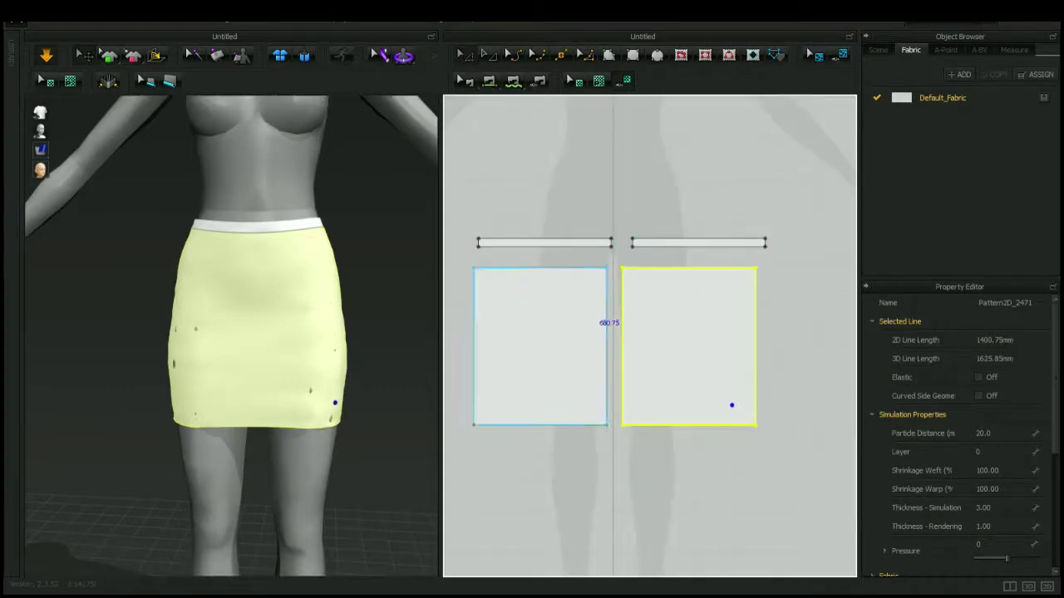
scroll(592, 304, down, 5)
scroll(555, 354, up, 5)
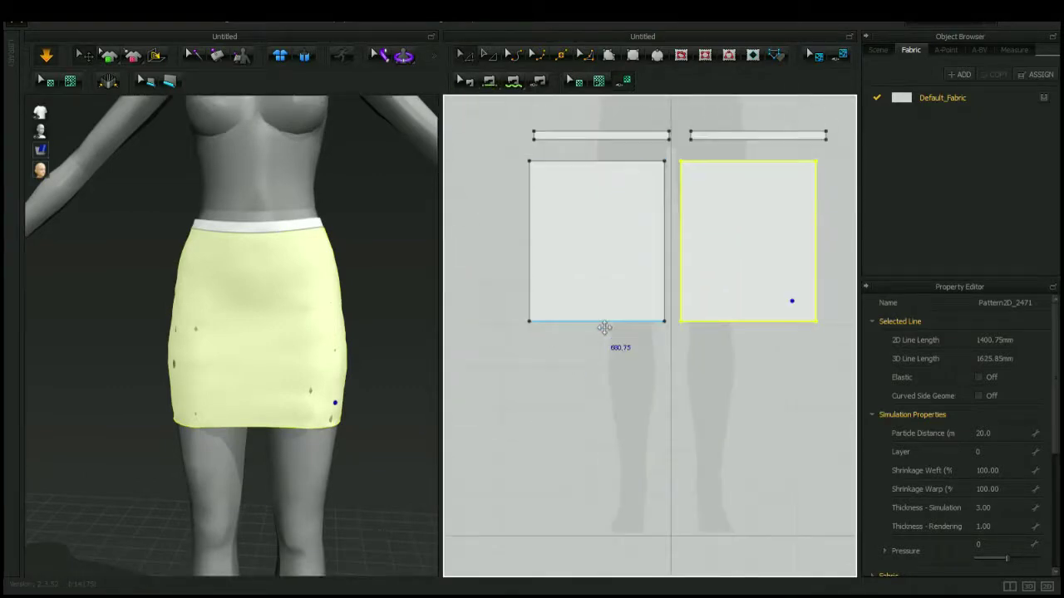
Examine the skirt's length and fit from the side, front and back, picking the back panel to identify its pattern piece
right_drag(258, 391, 311, 340)
click(328, 316)
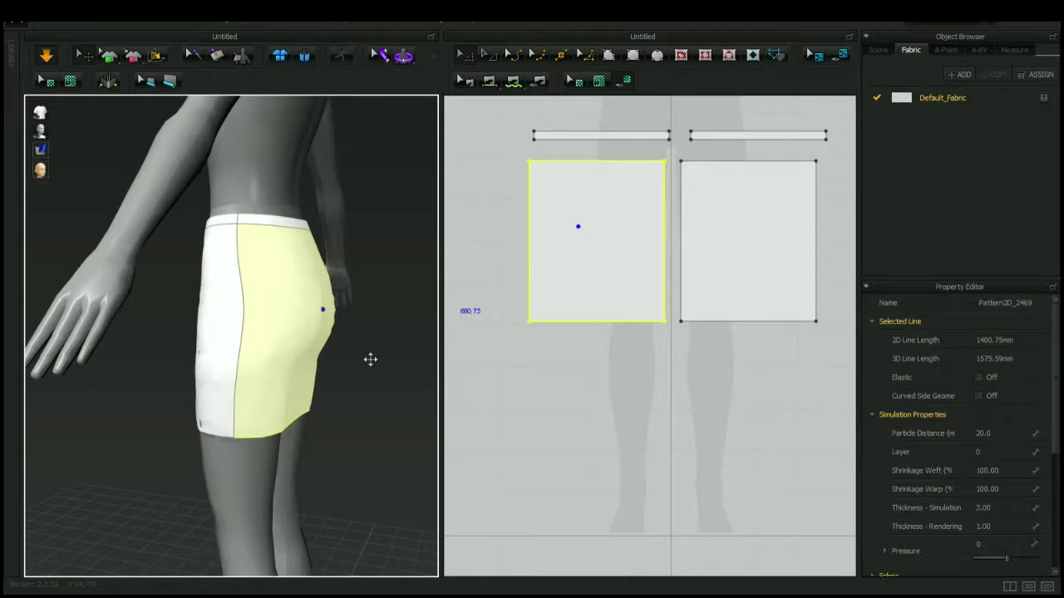
right_drag(369, 371, 312, 370)
right_drag(333, 307, 250, 418)
scroll(232, 335, down, 2)
scroll(232, 335, up, 2)
scroll(232, 336, down, 6)
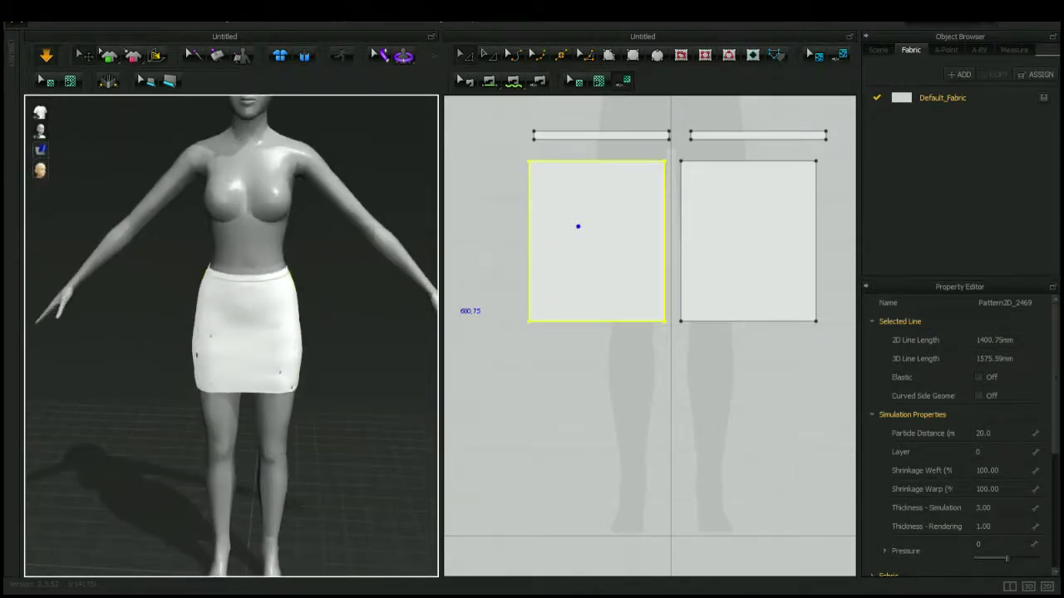
right_drag(309, 287, 236, 276)
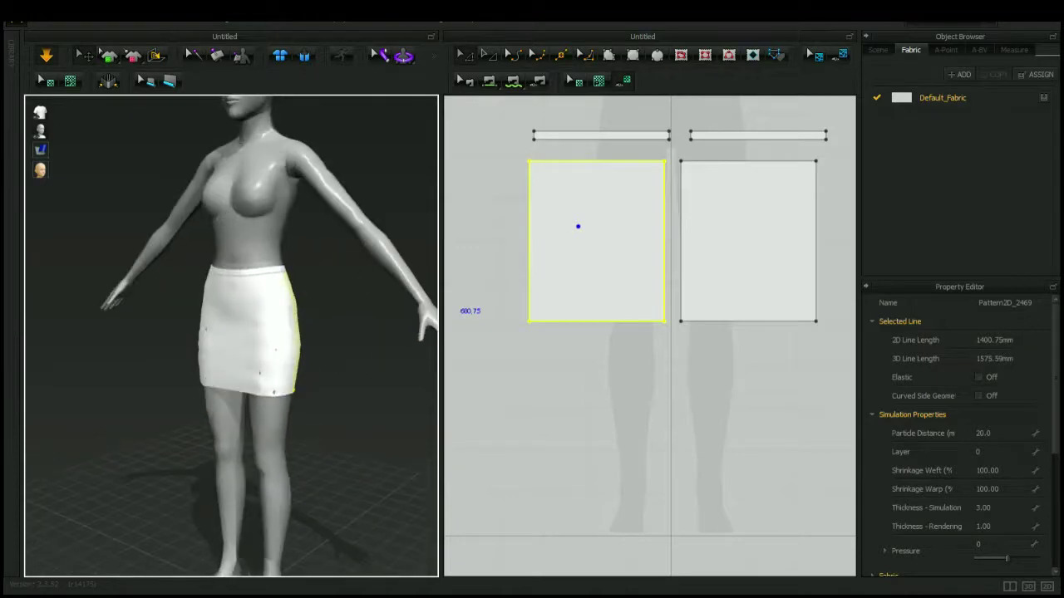
right_drag(336, 404, 391, 401)
scroll(391, 401, down, 3)
scroll(351, 435, up, 3)
scroll(351, 435, up, 5)
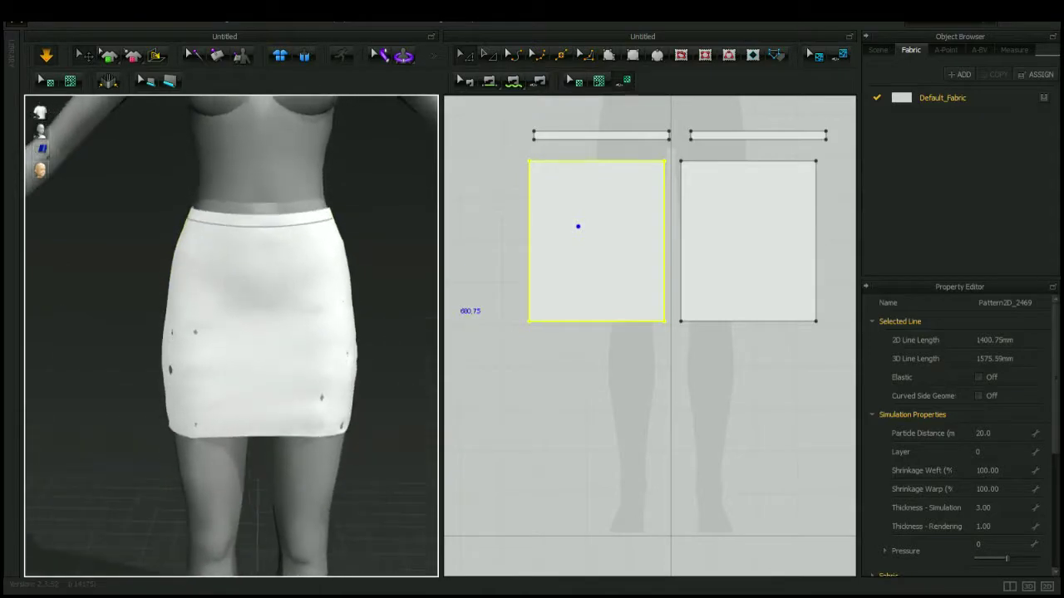
scroll(392, 333, up, 2)
scroll(299, 482, down, 5)
scroll(298, 485, up, 2)
right_drag(283, 482, 240, 485)
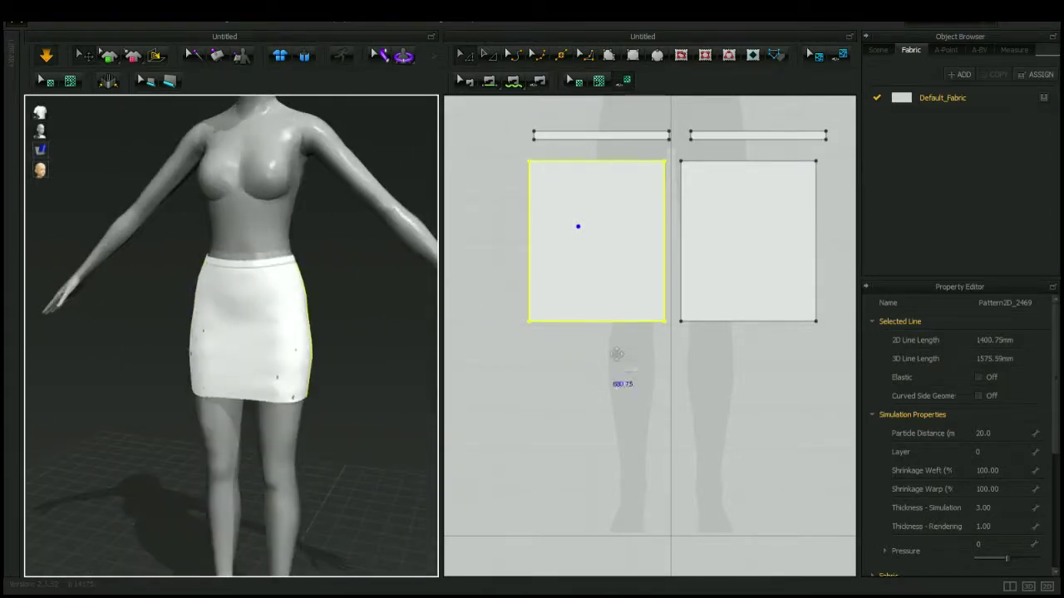
right_drag(349, 428, 378, 428)
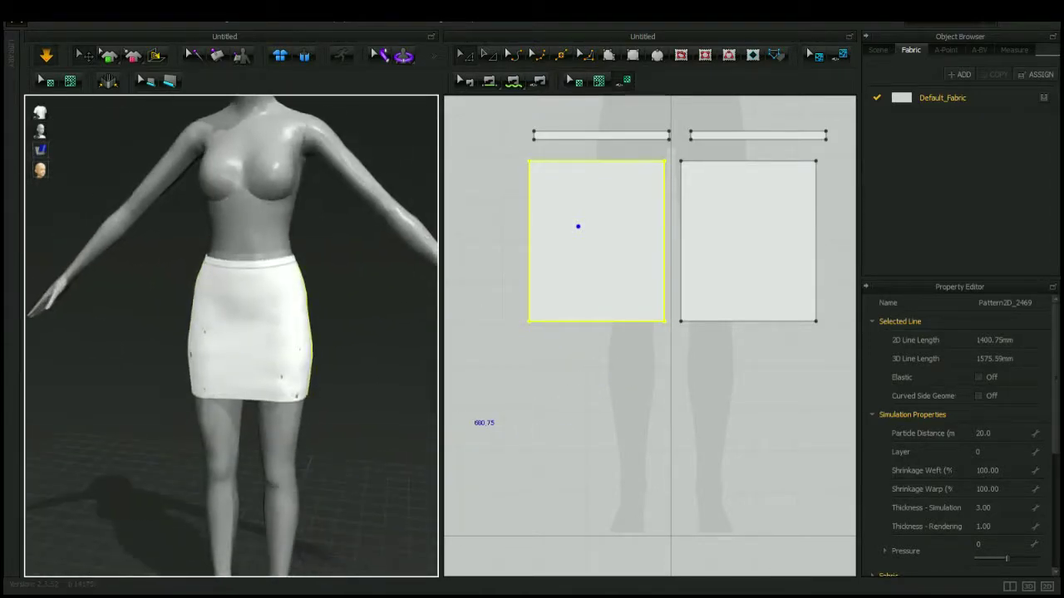
right_drag(420, 332, 183, 352)
right_drag(279, 331, 259, 368)
Lengthen the left panel to 400 mm by moving its bottom edge down
click(600, 373)
click(608, 321)
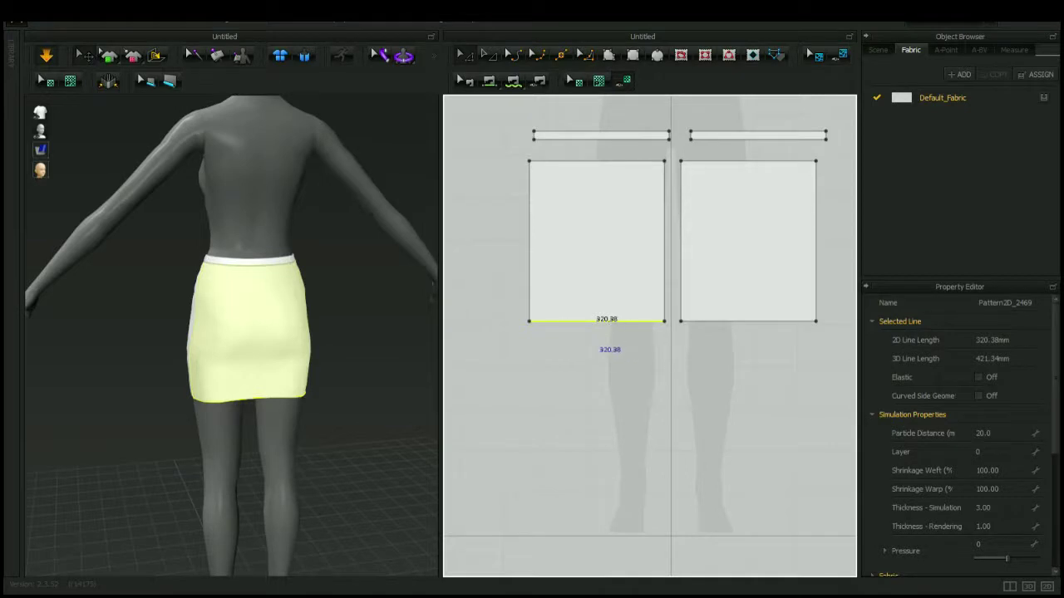
key(Down)
key(Down)
key(Down)
key(Down)
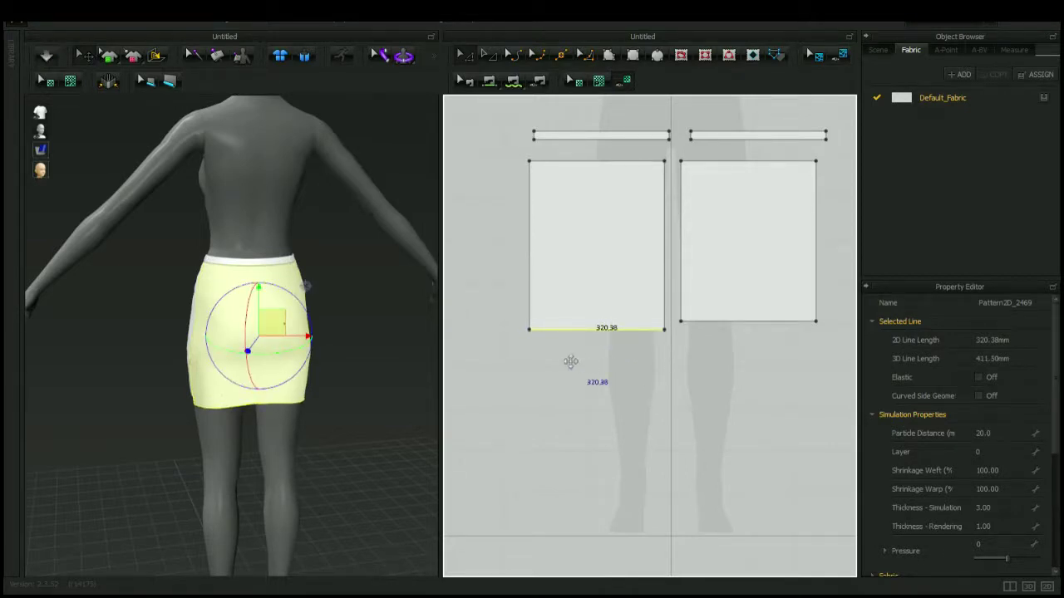
Widen the left panel by moving both of its vertical edges outward
click(529, 296)
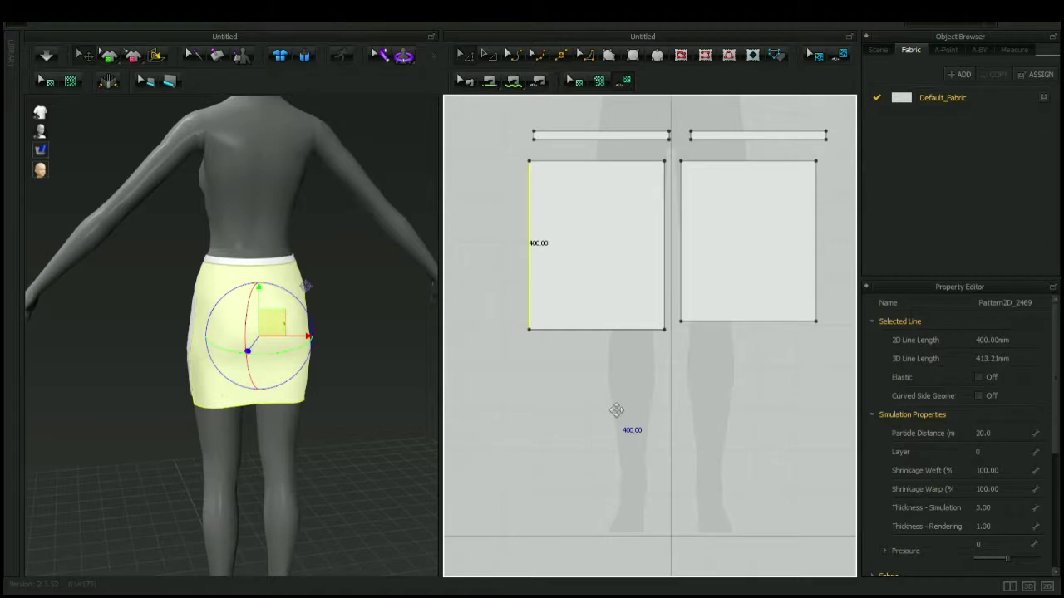
key(Left)
click(666, 253)
key(Right)
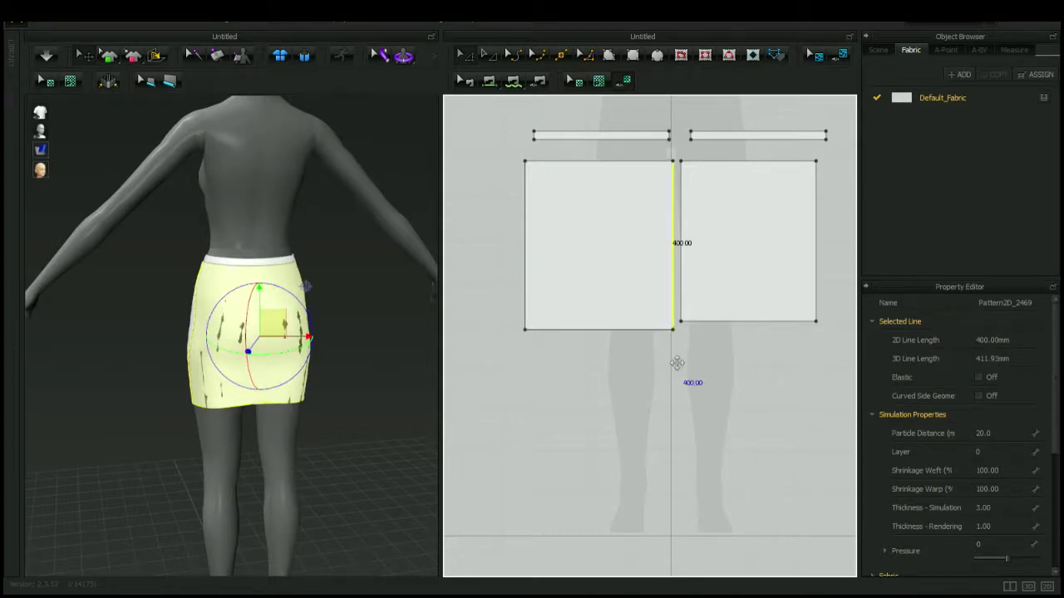
Run the simulation to drape the enlarged back panel and bring the avatar's front into view
right_drag(391, 353, 256, 350)
click(51, 61)
right_drag(361, 446, 213, 446)
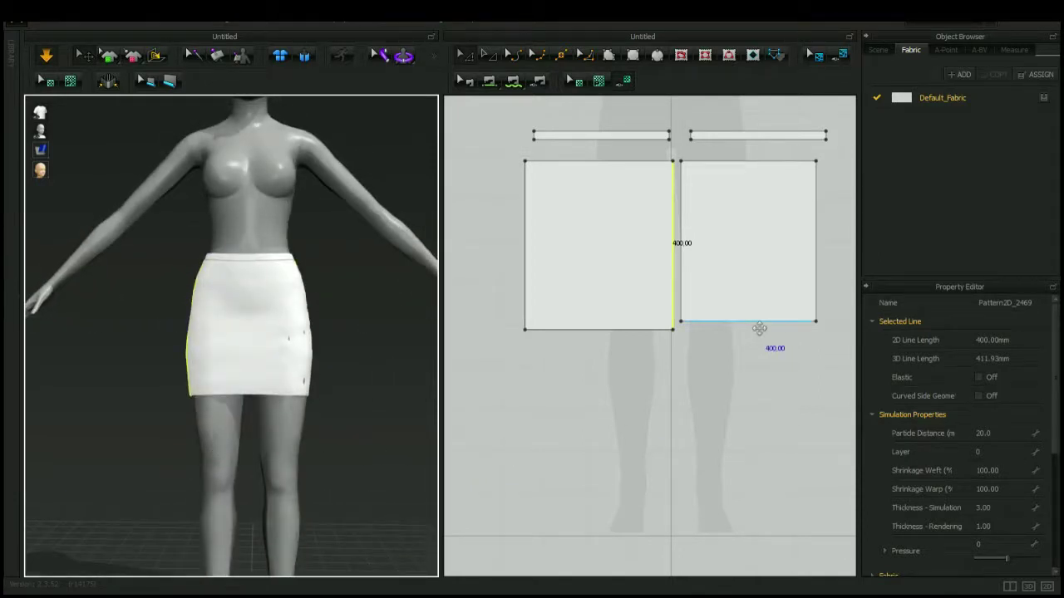
Identify the front panel's pattern piece and lengthen it to 390 mm by moving its bottom edge down
click(242, 331)
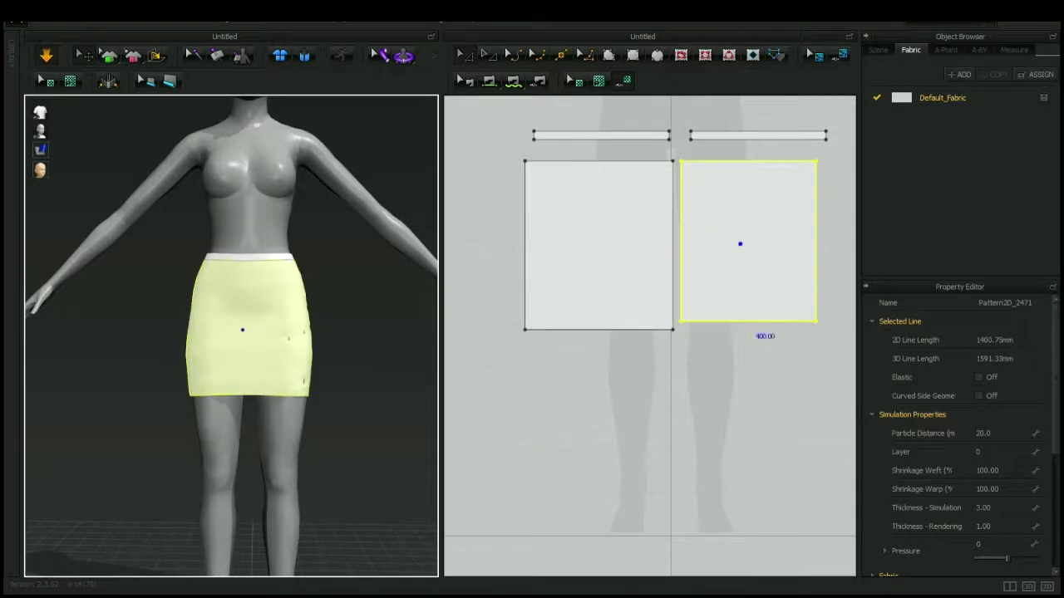
click(773, 328)
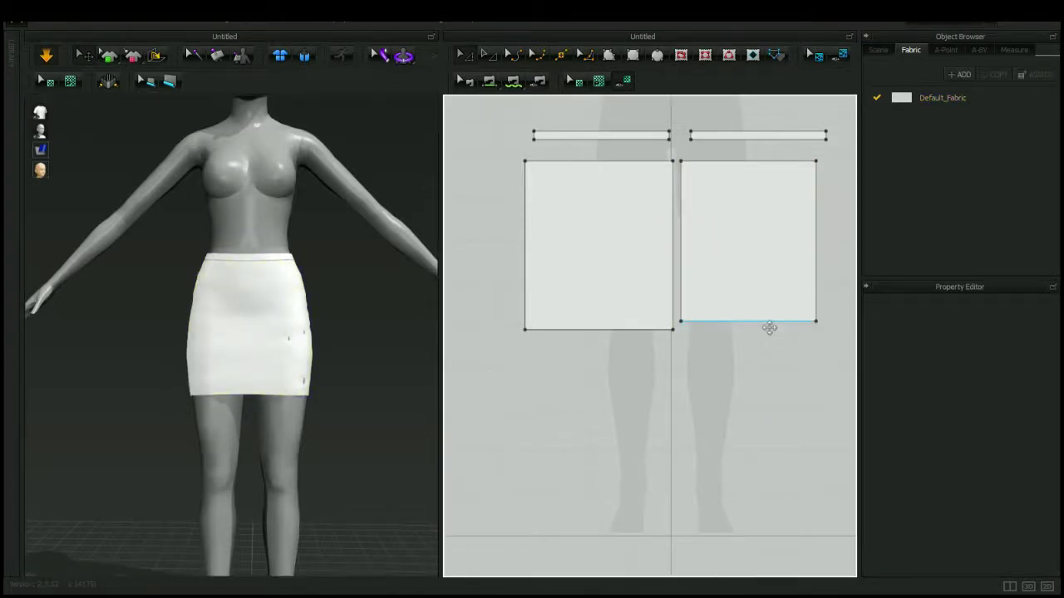
click(769, 323)
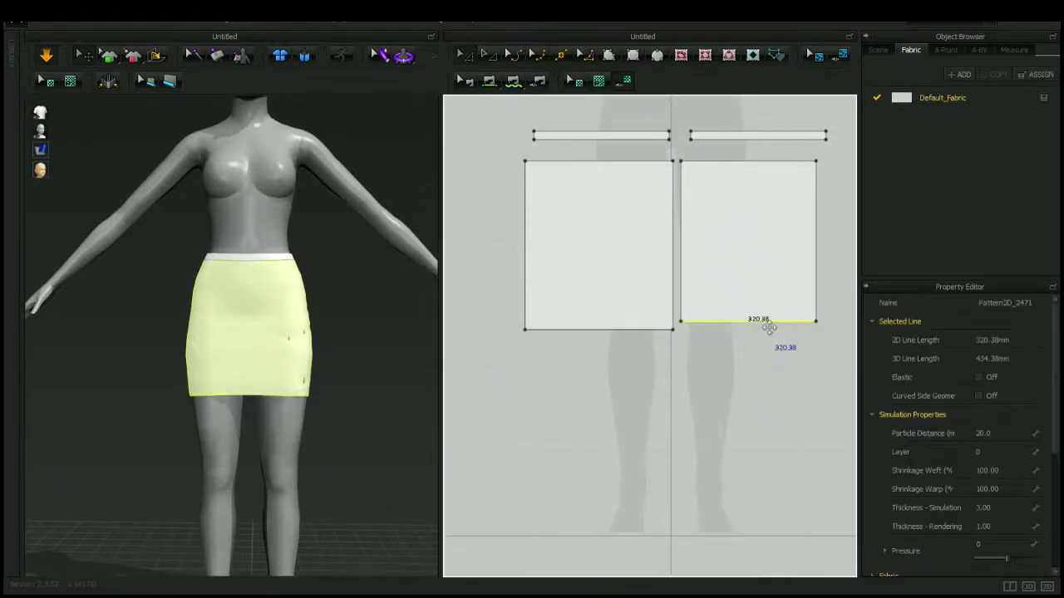
drag(770, 324, 770, 328)
click(765, 437)
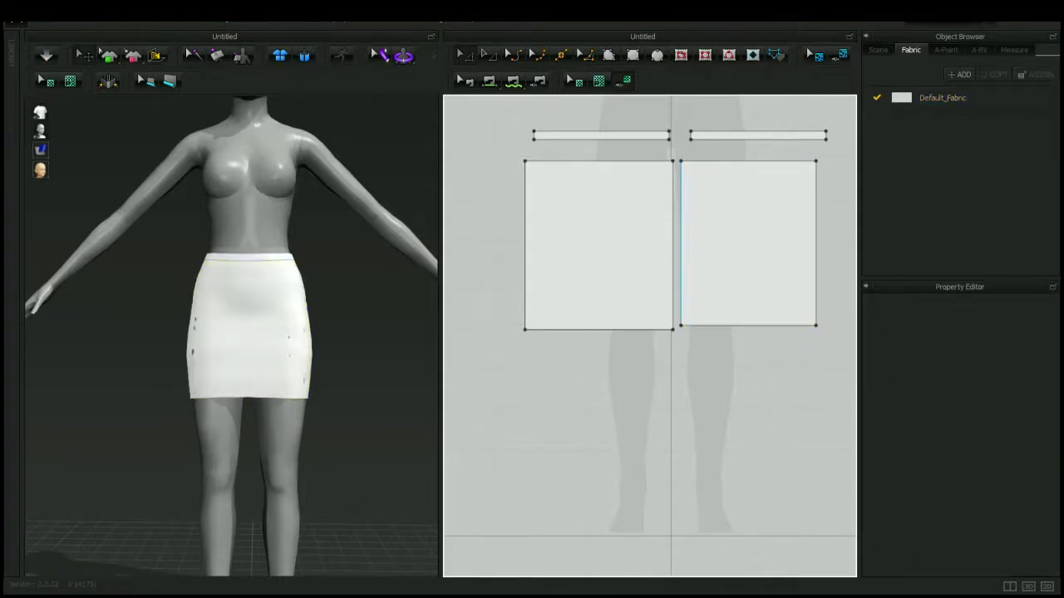
Widen the right panel to 340.38 mm by moving both of its vertical edges outward
click(687, 265)
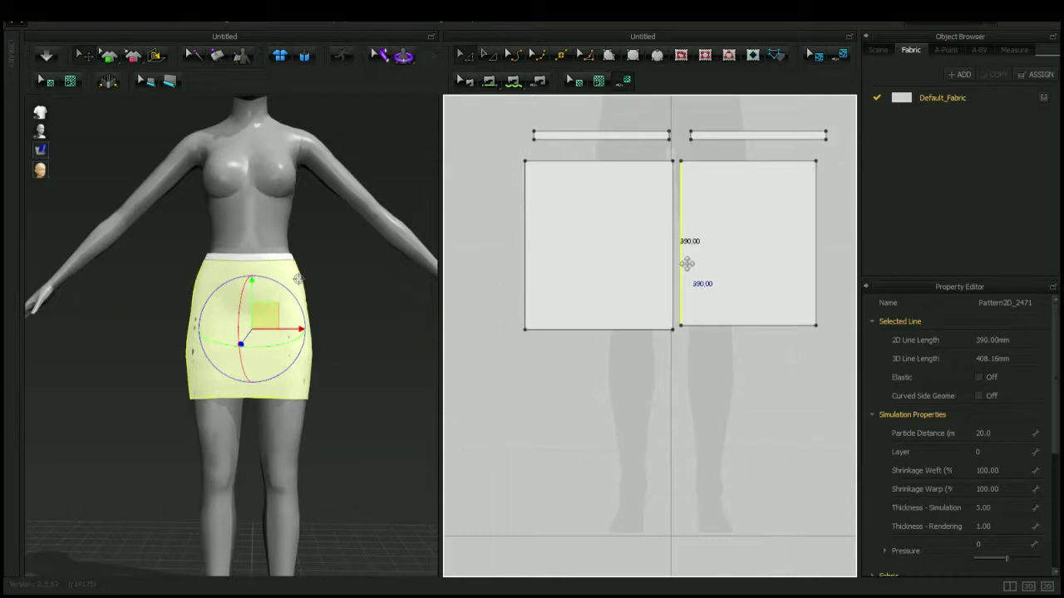
key(Left)
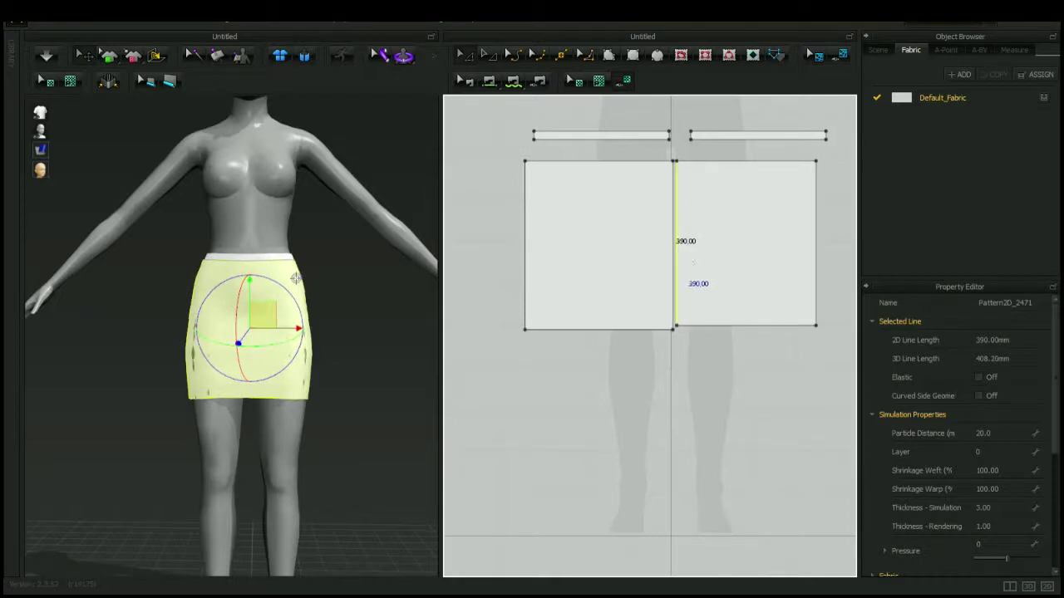
click(817, 264)
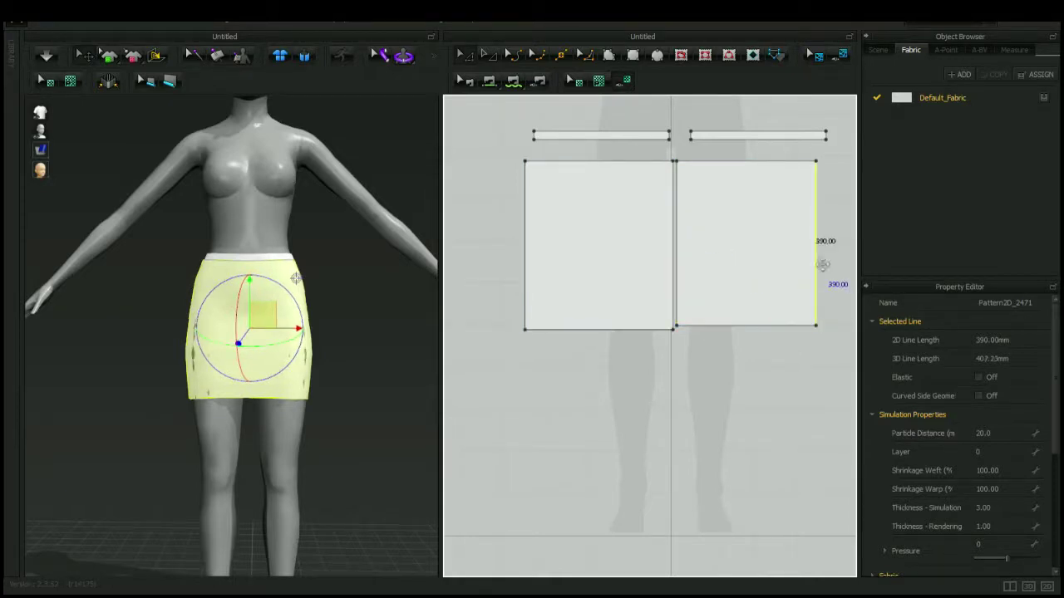
key(Right)
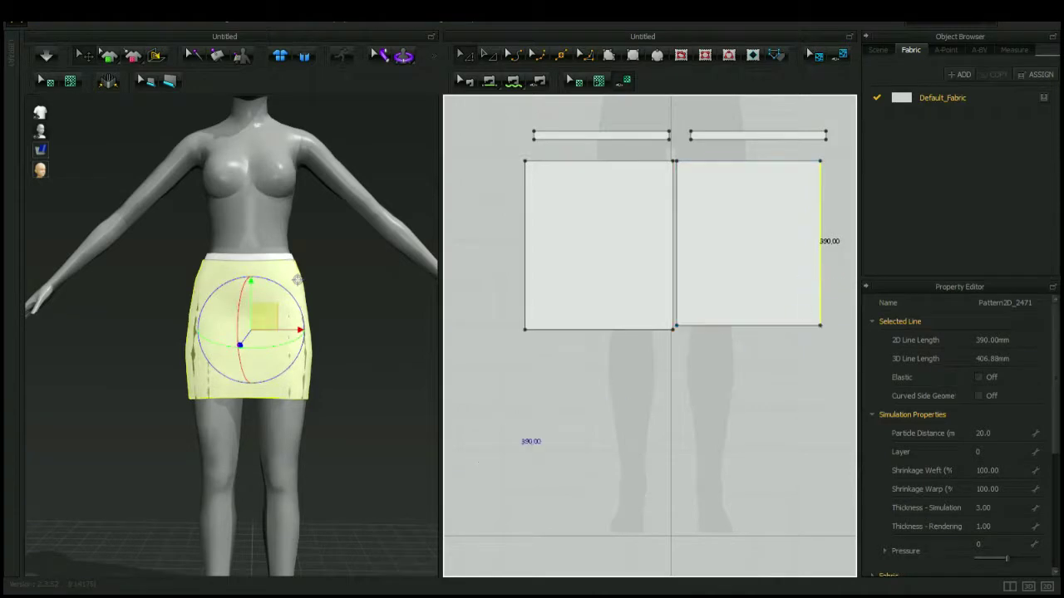
click(380, 457)
Simulate the enlarged front panel and pull its lower side area outward in several places
mouse_move(380, 456)
right_down()
mouse_move(324, 456)
mouse_move(380, 457)
right_up()
click(49, 59)
right_drag(330, 411, 385, 463)
click(304, 485)
drag(313, 399, 379, 427)
right_drag(380, 427, 341, 392)
drag(294, 368, 324, 412)
right_drag(290, 449, 324, 459)
drag(304, 389, 348, 432)
right_drag(108, 461, 178, 457)
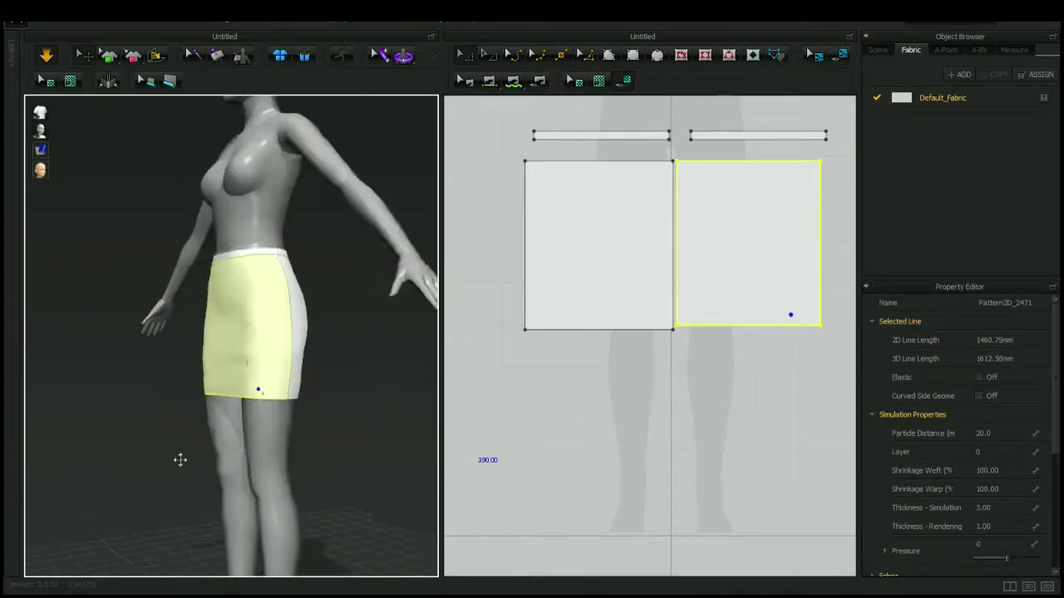
Lengthen the right panel to 400 mm by moving its bottom edge down
click(741, 363)
click(742, 325)
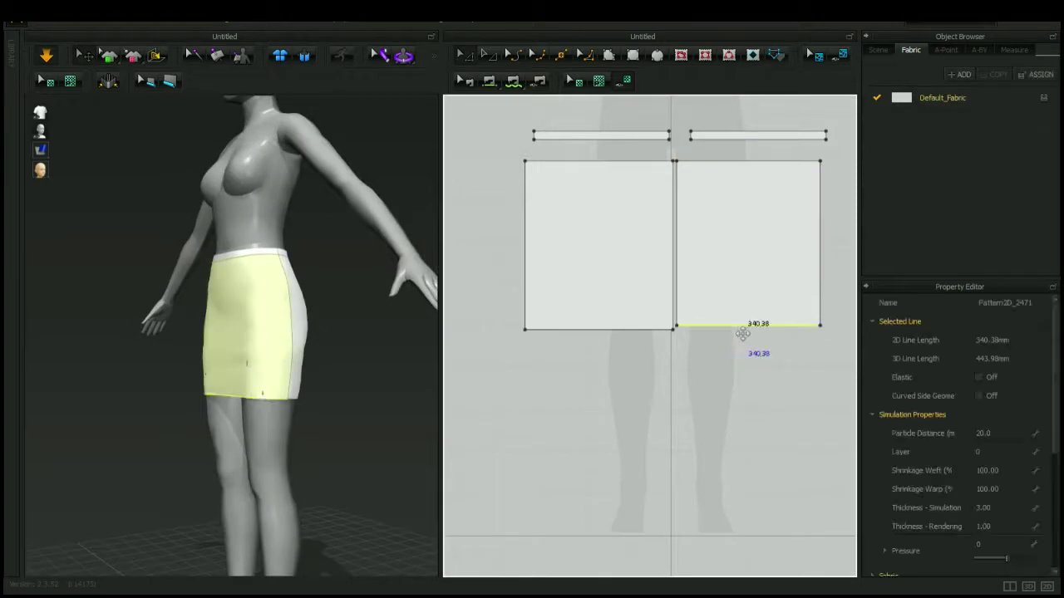
drag(743, 327, 742, 332)
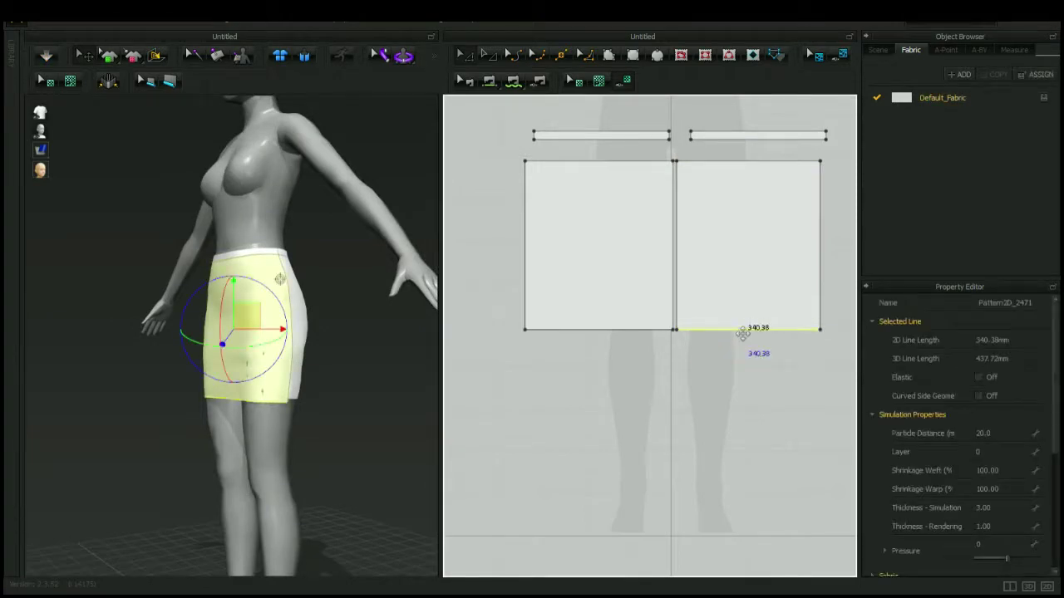
Widen the right panel further by moving its vertical edges outward, and shift it slightly away from the left panel
click(686, 280)
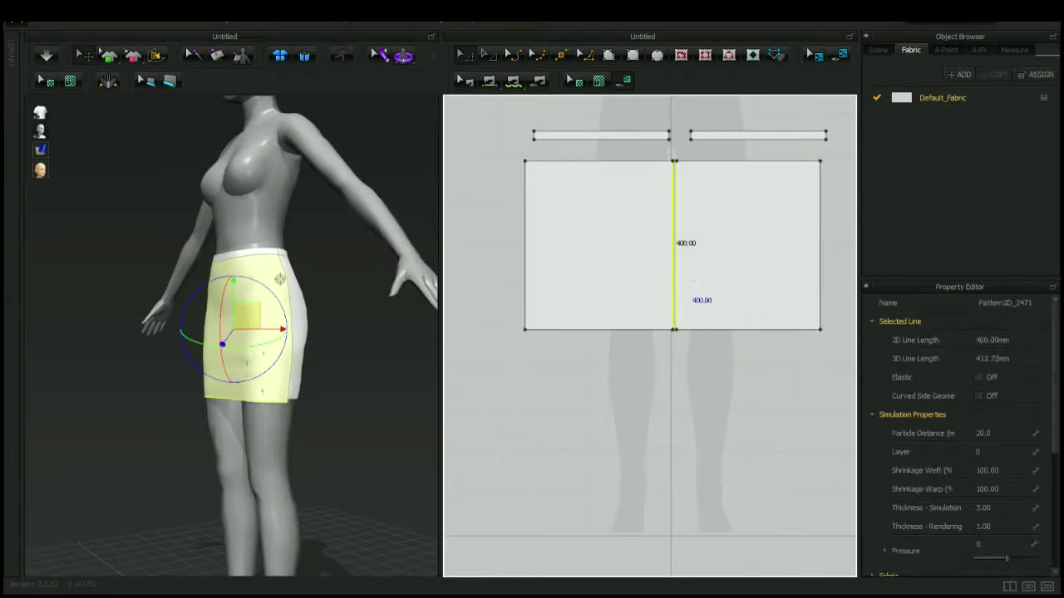
click(825, 276)
drag(825, 276, 781, 247)
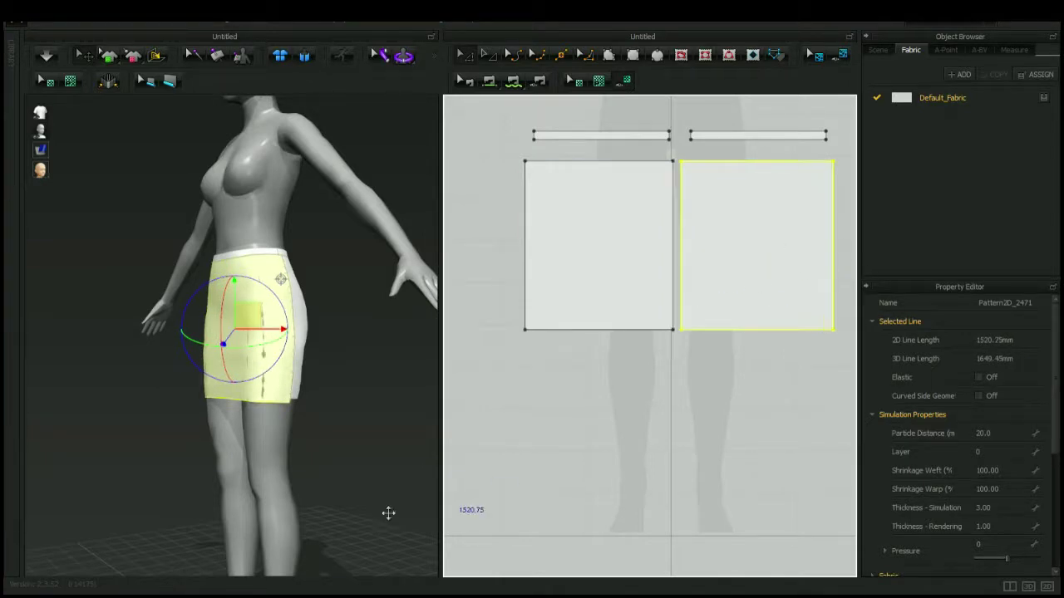
click(387, 513)
Simulate the resized skirt and pull the fabric near its lower side seam outward to smooth it
right_drag(333, 465, 457, 472)
key(space)
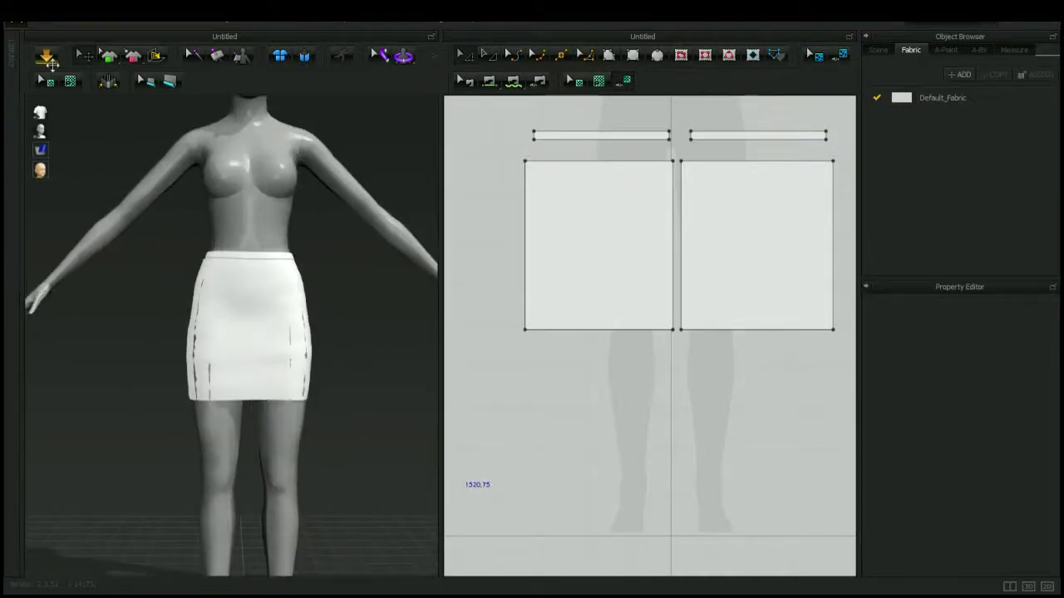
right_drag(373, 435, 333, 437)
click(306, 388)
drag(303, 377, 367, 402)
right_drag(375, 420, 347, 426)
drag(302, 380, 357, 437)
click(358, 437)
right_drag(358, 437, 324, 436)
drag(304, 395, 366, 425)
click(363, 451)
Examine the re-draped skirt up close from several angles
right_drag(339, 473, 116, 473)
right_drag(299, 416, 200, 416)
scroll(307, 415, up, 4)
right_drag(422, 508, 412, 509)
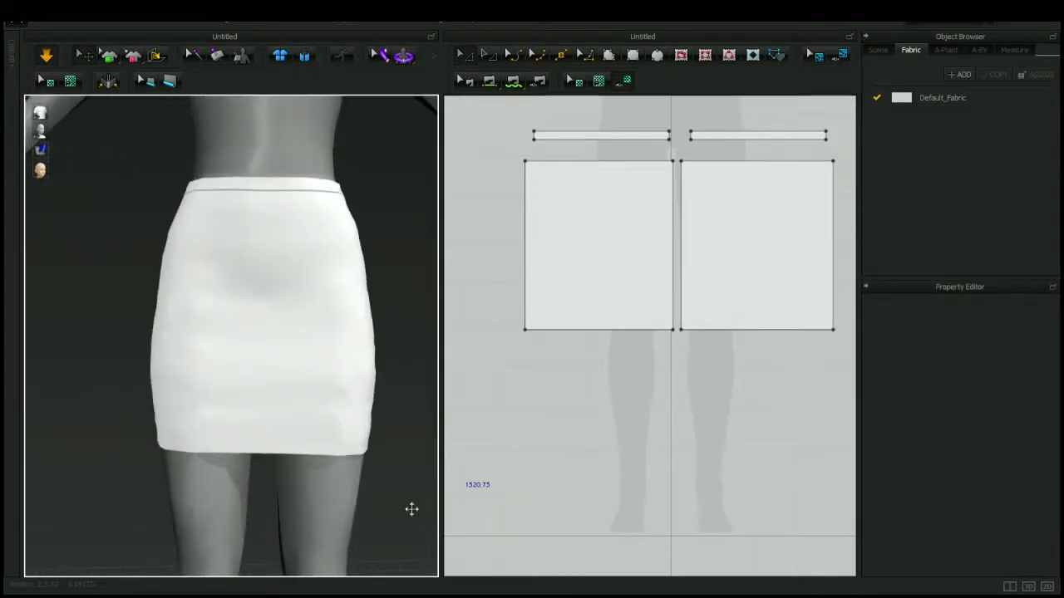
scroll(319, 382, up, 4)
scroll(318, 382, down, 6)
right_drag(318, 382, 287, 465)
Tug the front panel near its hem to settle the fabric and bring the whole avatar into view
click(190, 385)
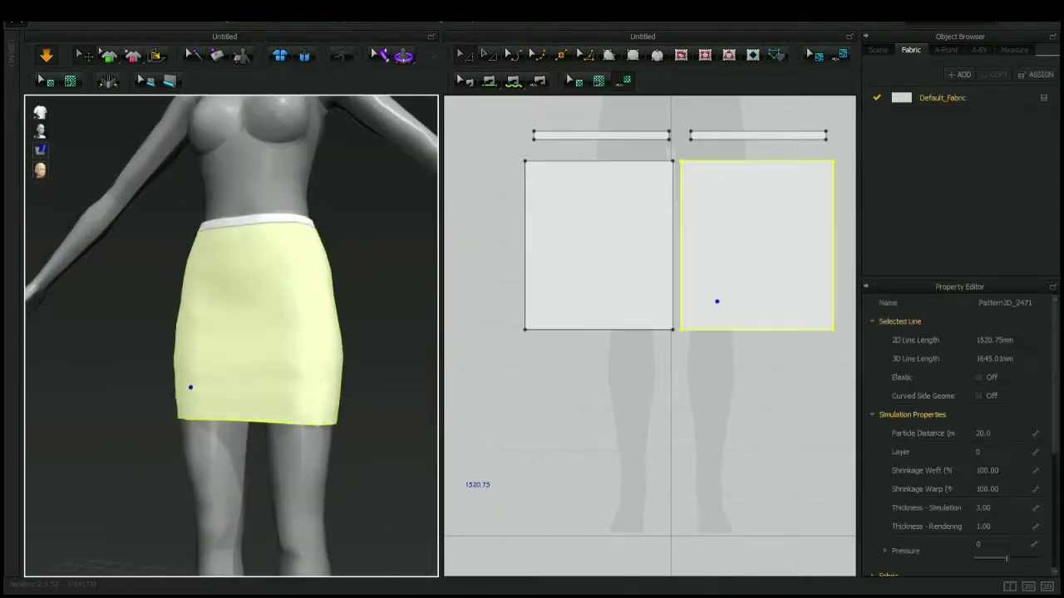
click(197, 440)
drag(328, 405, 341, 448)
right_drag(341, 449, 325, 380)
mouse_move(328, 383)
mouse_down()
mouse_move(363, 385)
mouse_move(330, 380)
mouse_up()
click(379, 425)
right_drag(380, 425, 412, 430)
scroll(325, 368, down, 8)
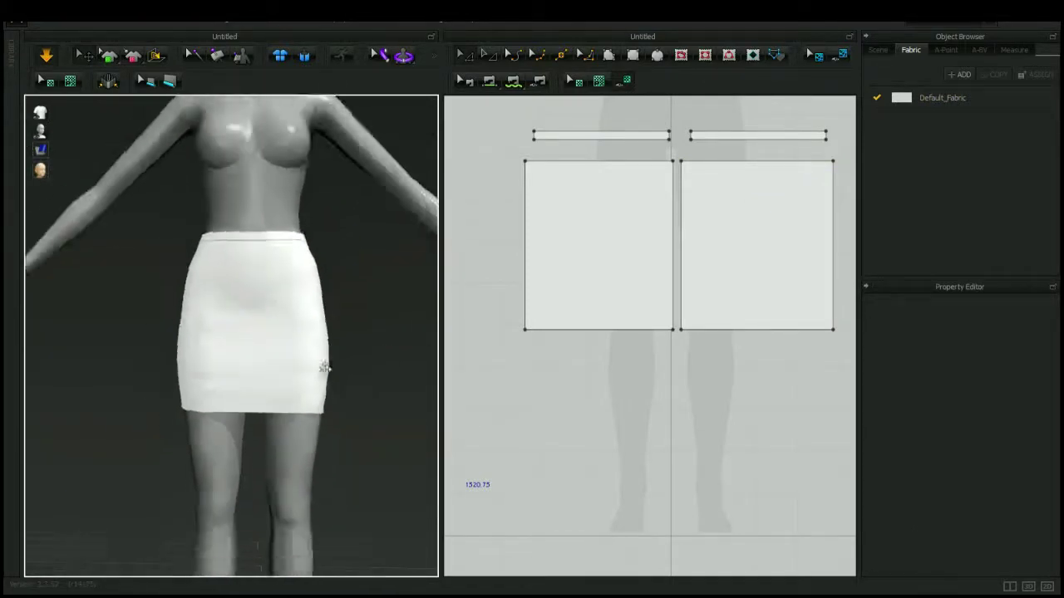
right_drag(339, 391, 342, 406)
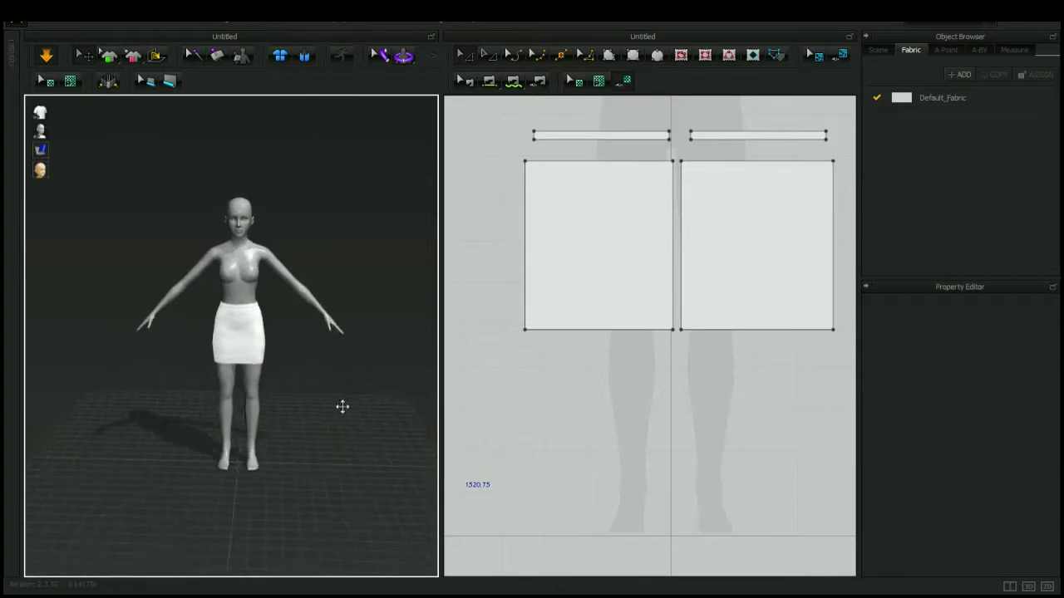